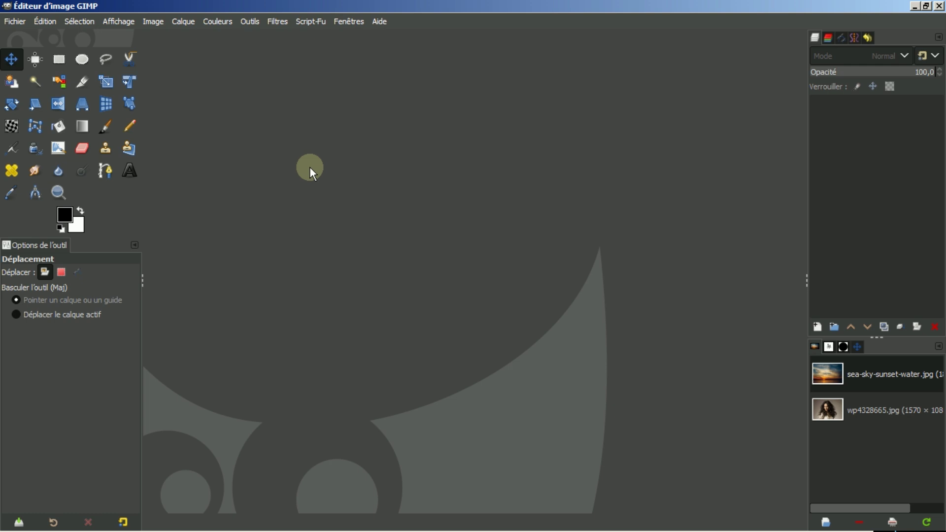
Switch to the browser and look through the Google Images results for "massicot" to examine the paper cutters.
click(102, 518)
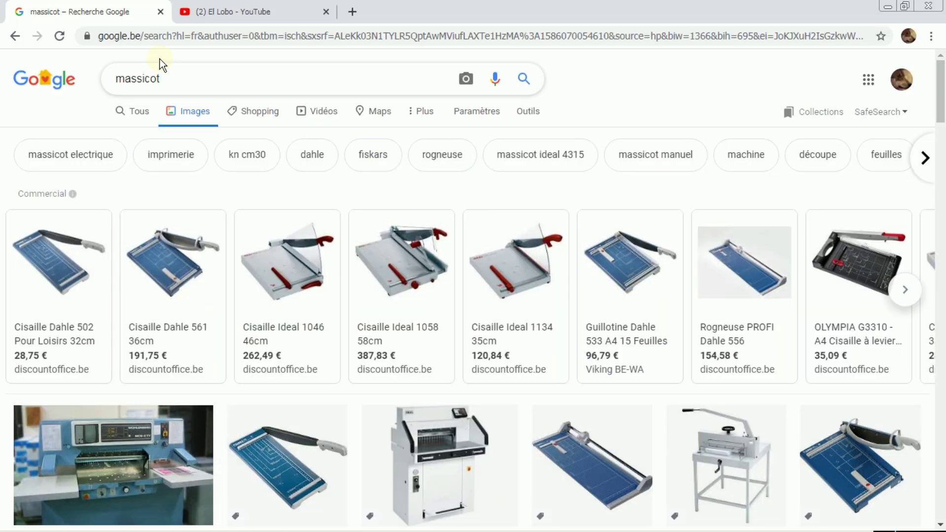
scroll(454, 213, down, 2)
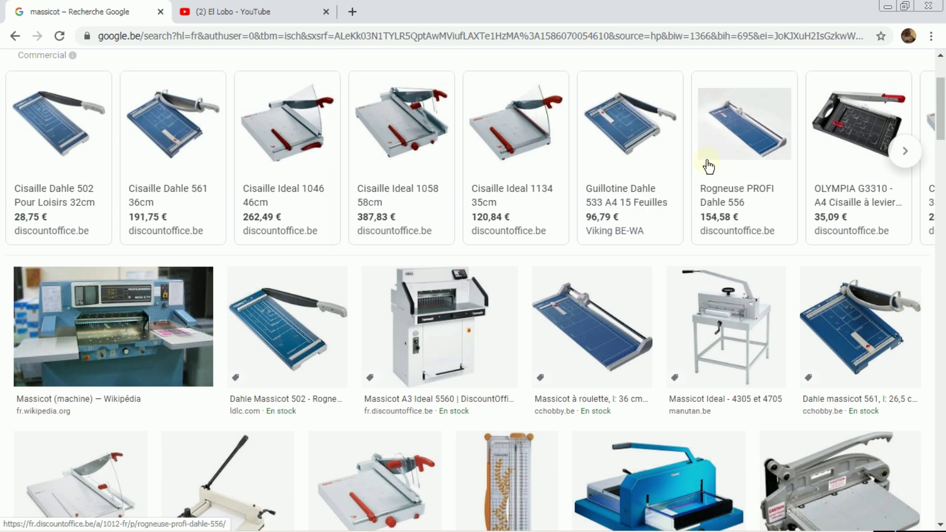
scroll(580, 351, down, 2)
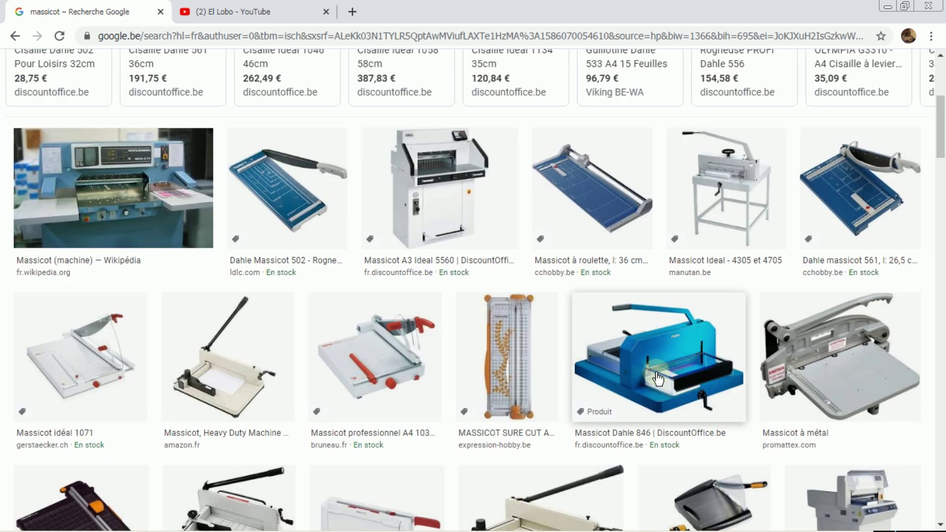
scroll(580, 351, down, 1)
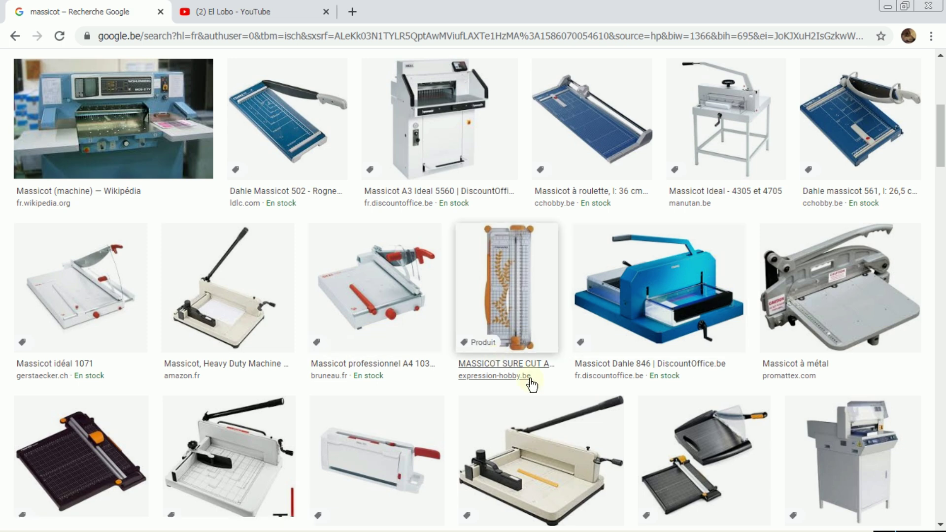
scroll(611, 295, up, 2)
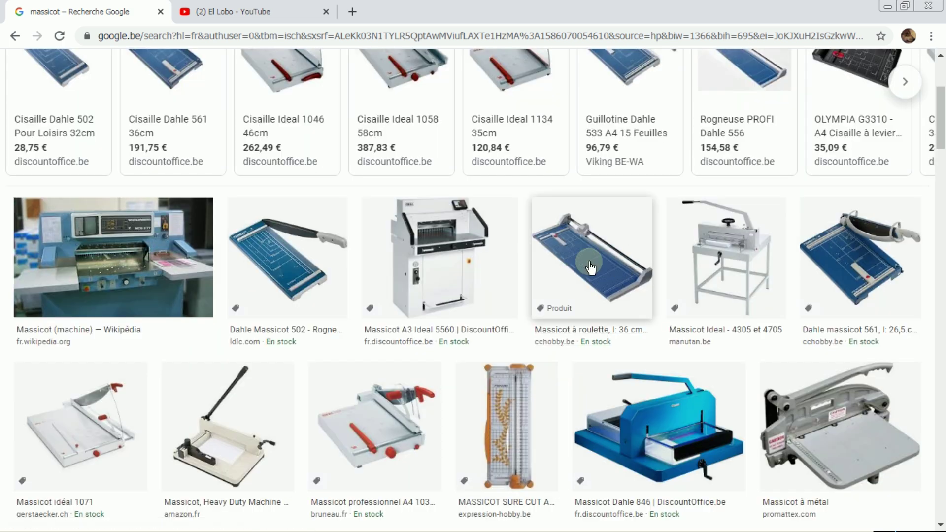
scroll(809, 222, down, 7)
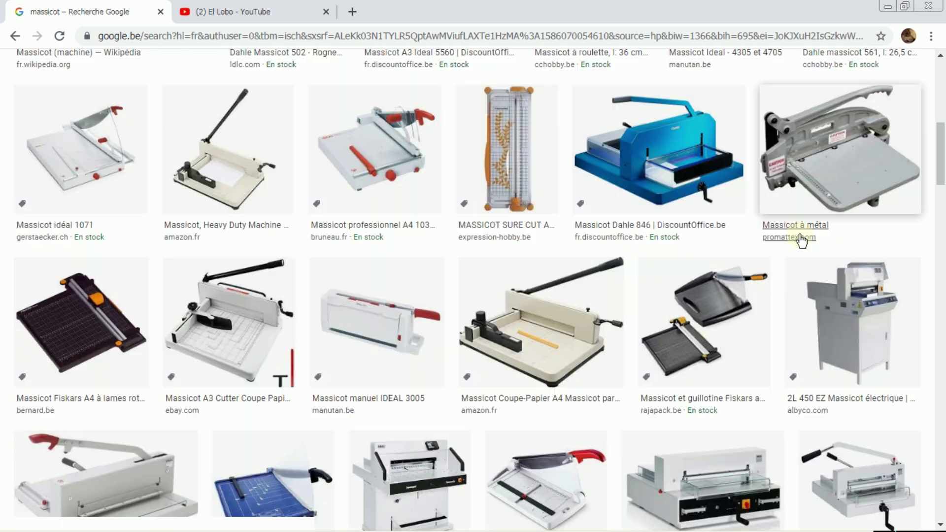
scroll(801, 240, down, 1)
scroll(799, 242, down, 3)
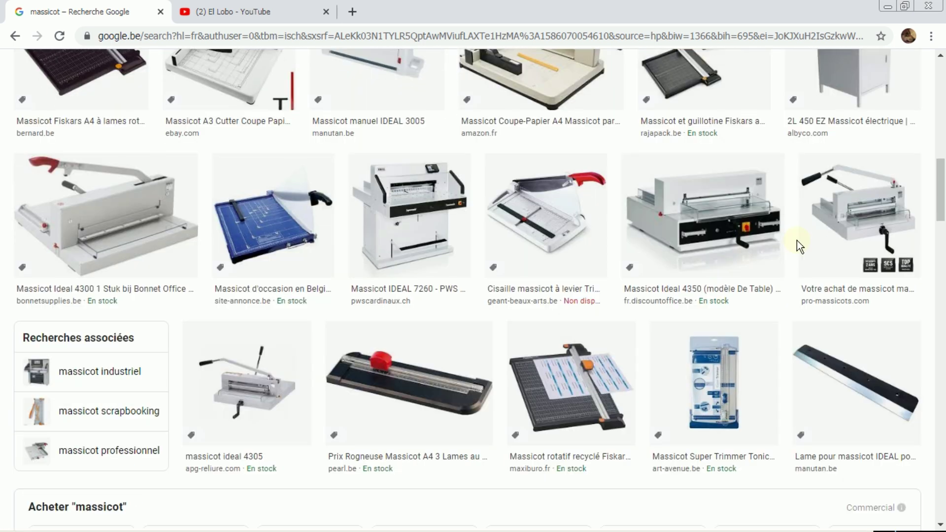
scroll(794, 246, up, 4)
scroll(796, 249, up, 5)
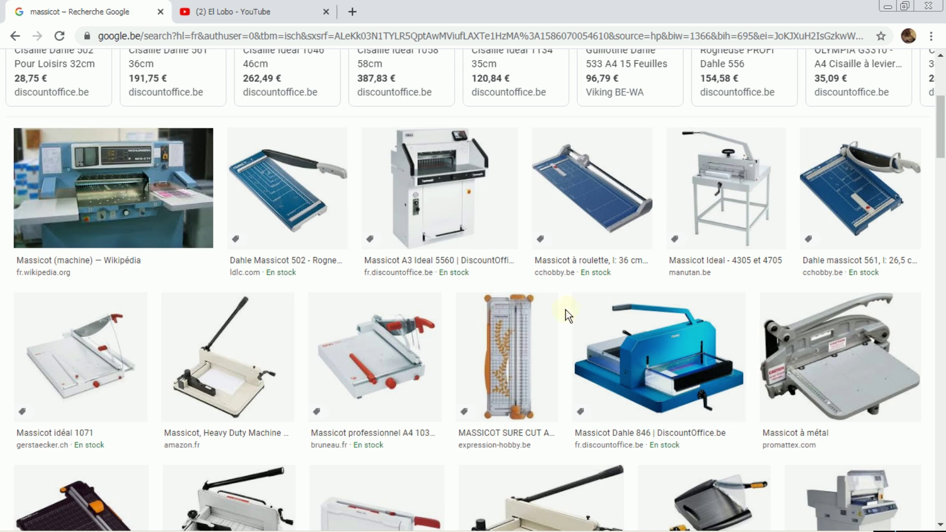
scroll(461, 200, up, 5)
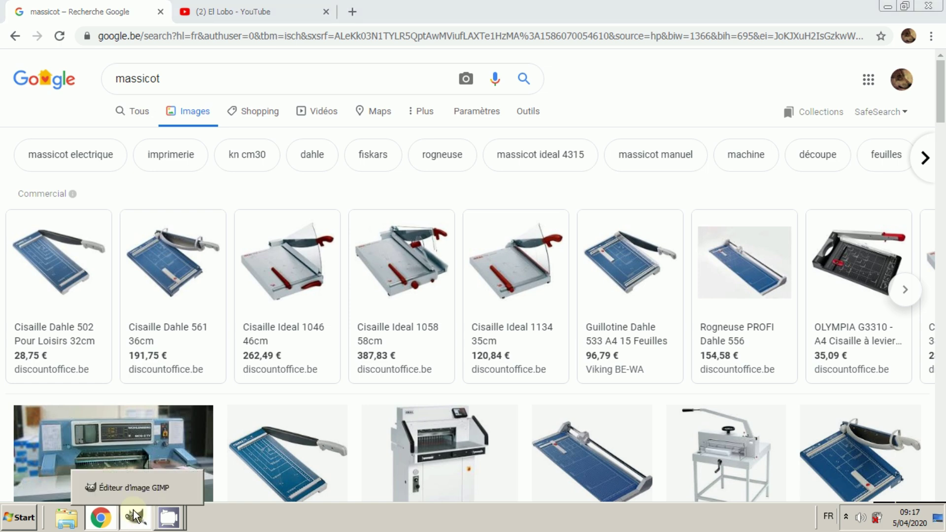
Switch back to GIMP and examine the transform options offered for layers and for the whole image.
click(136, 516)
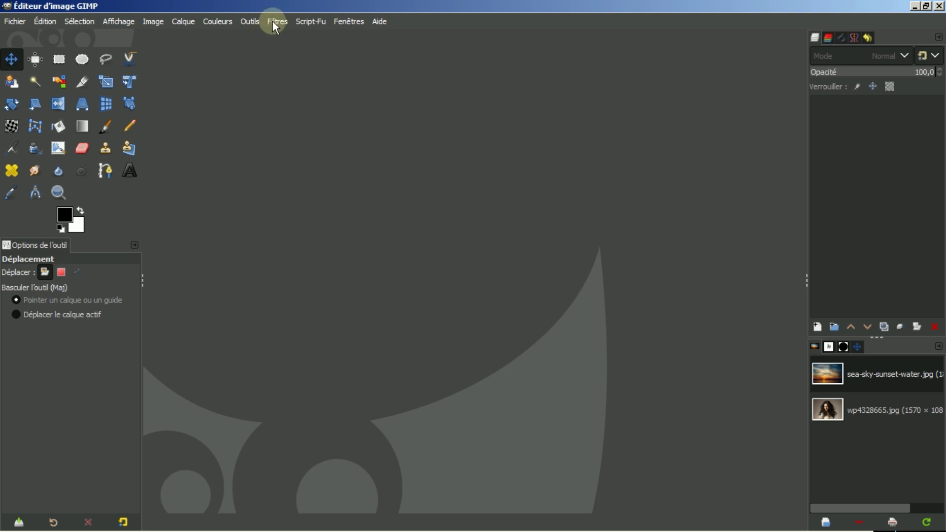
click(184, 20)
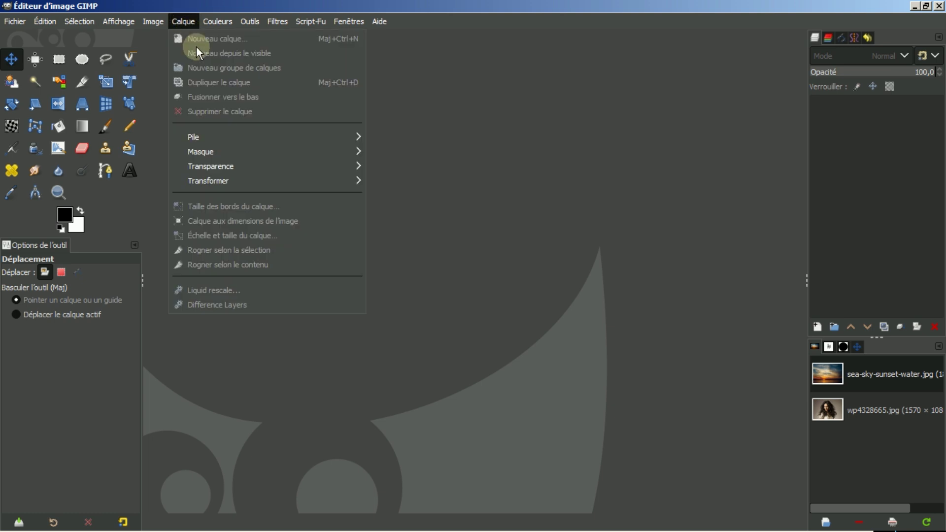
mouse_move(208, 181)
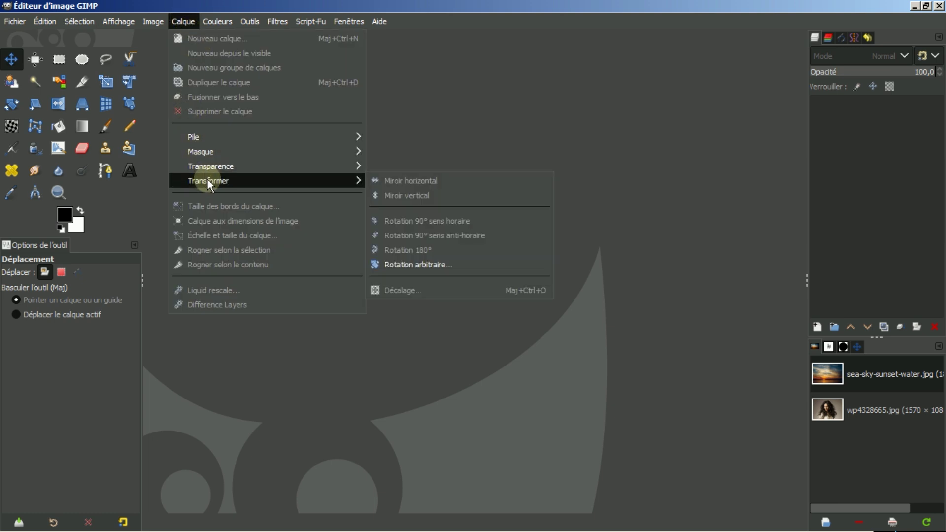
mouse_move(156, 22)
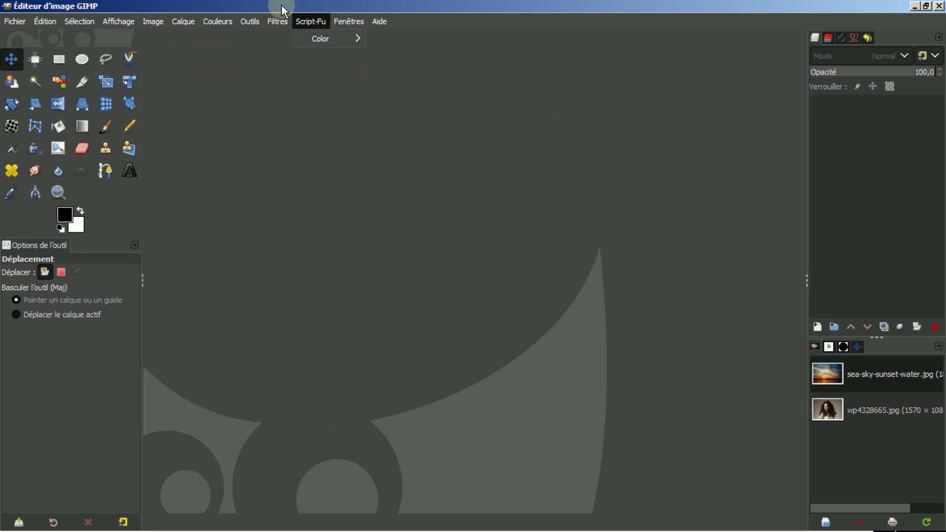
mouse_move(187, 21)
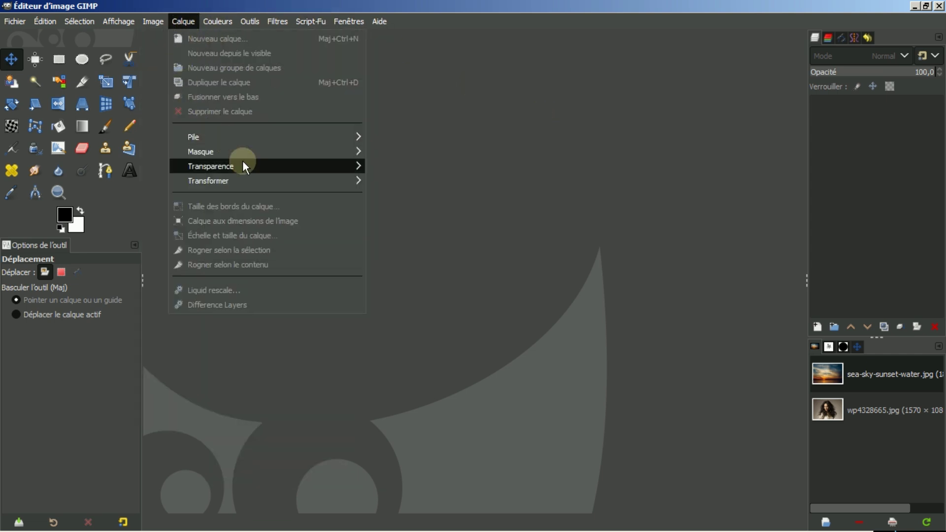
mouse_move(254, 182)
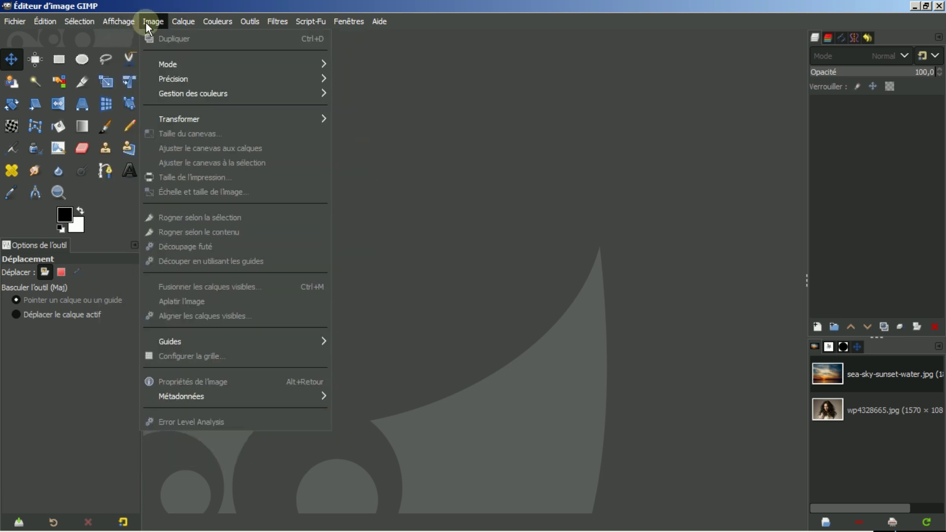
mouse_move(206, 122)
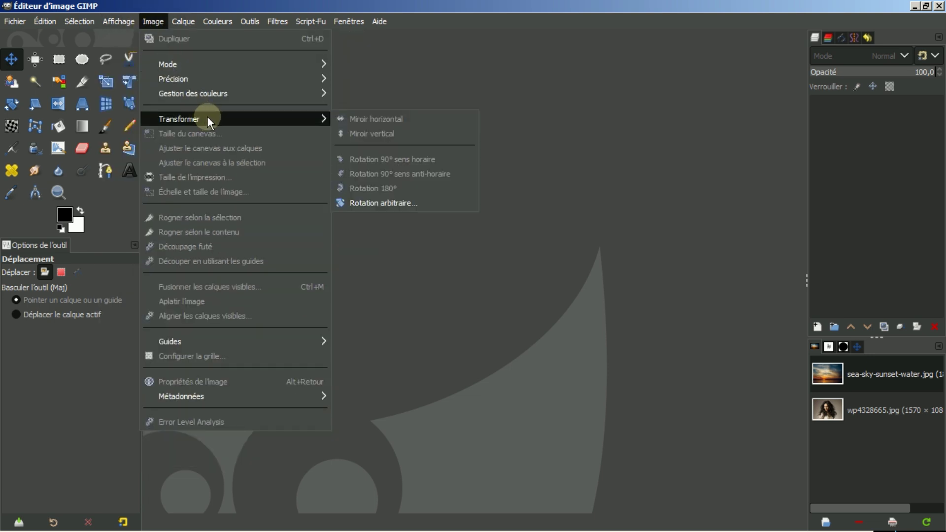
click(608, 84)
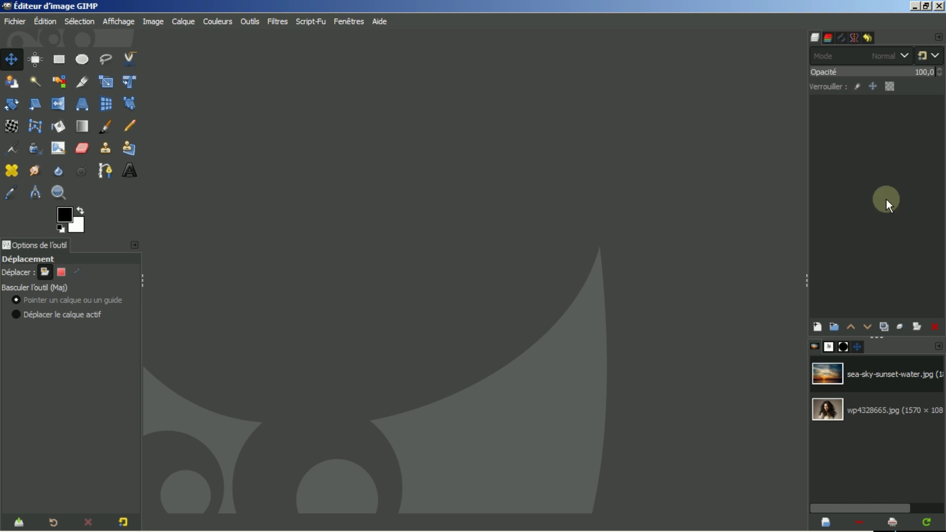
Open sea-sky-sunset-water.jpg from the recent documents and convert it to the built-in sRGB colour profile.
double_click(857, 371)
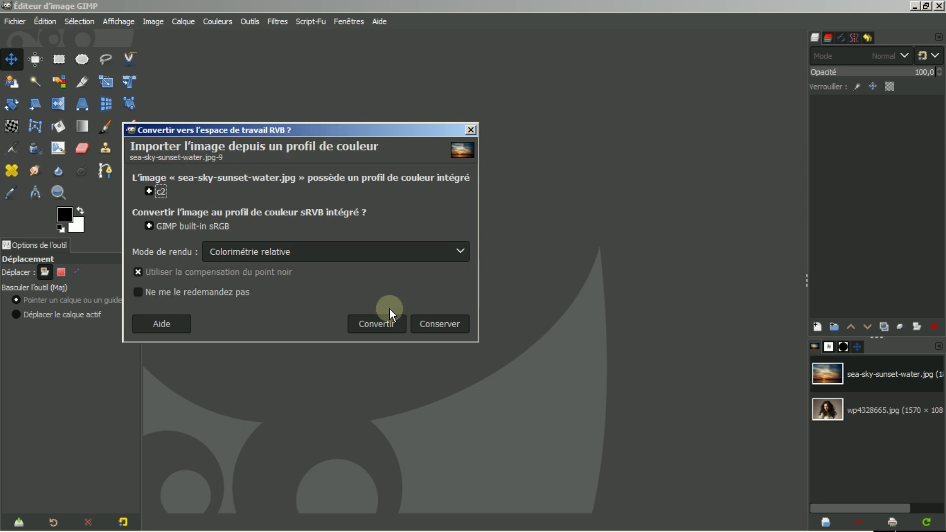
click(387, 324)
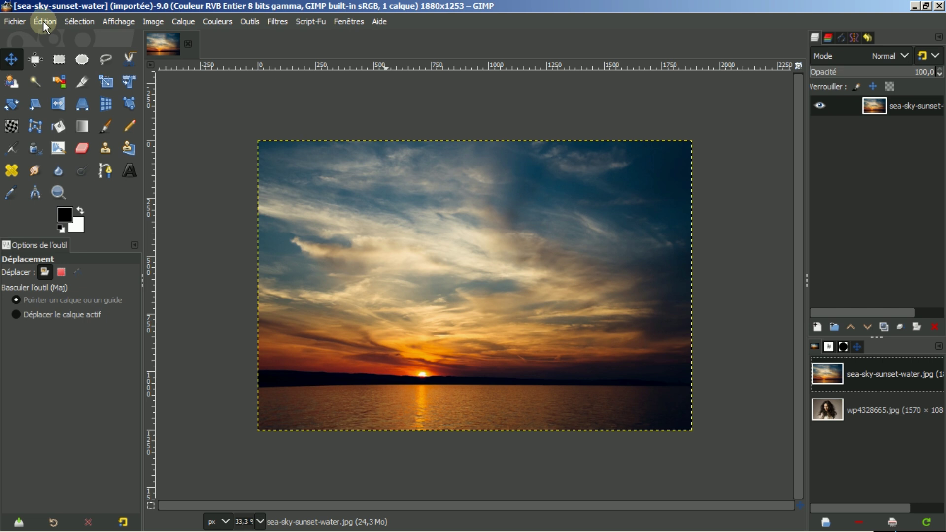
In the image import preferences, set the colour profile policy to "Convertir les pixels au profil sRVB ou niveau de gris intégré".
click(43, 23)
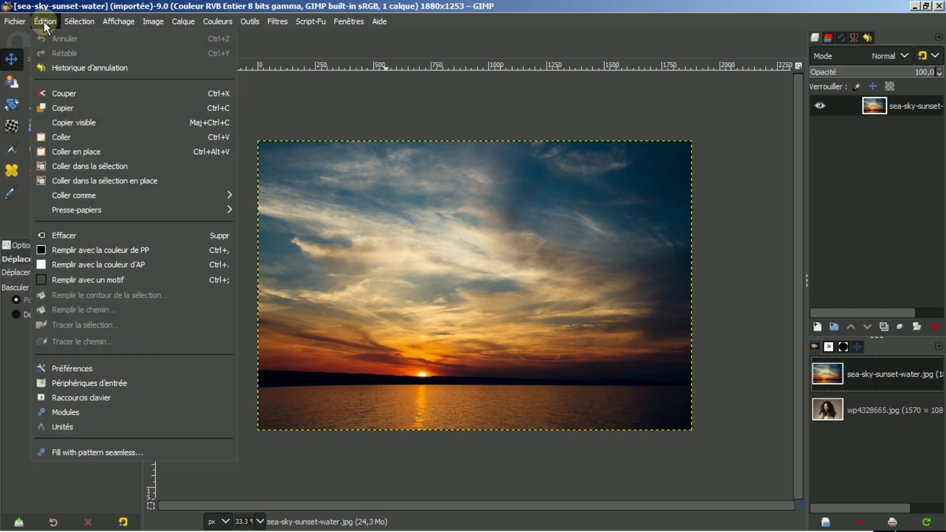
click(64, 369)
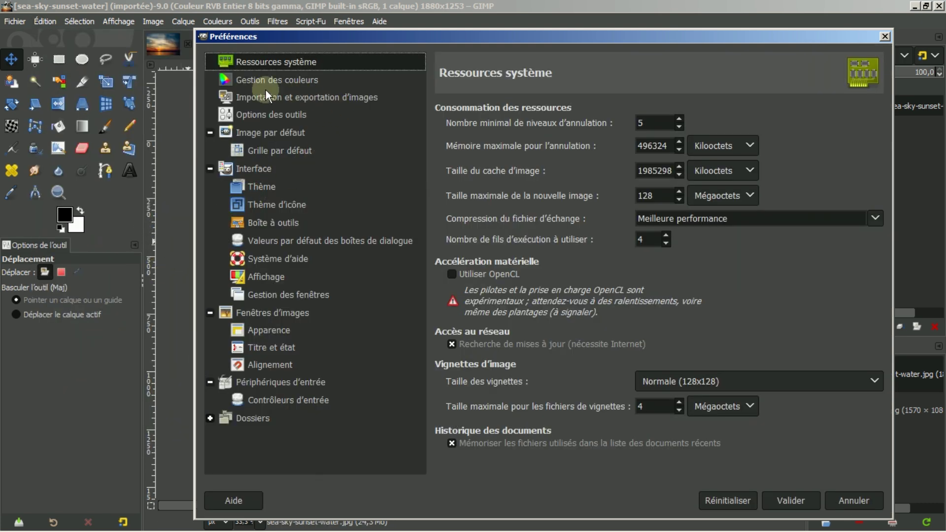
click(249, 97)
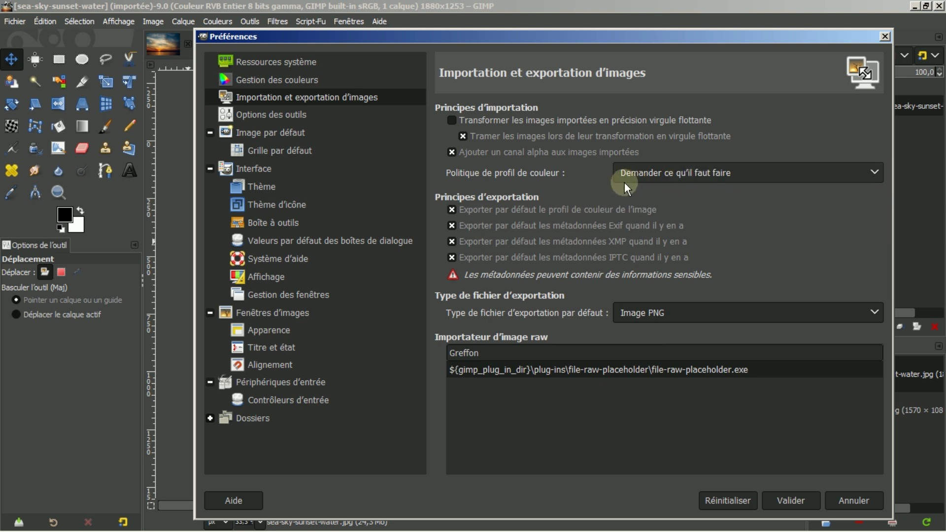
click(874, 170)
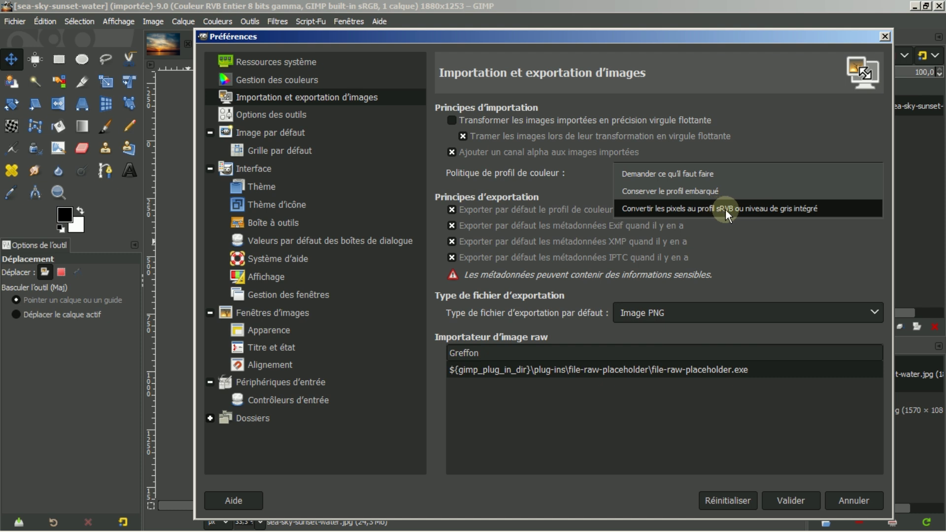
click(743, 211)
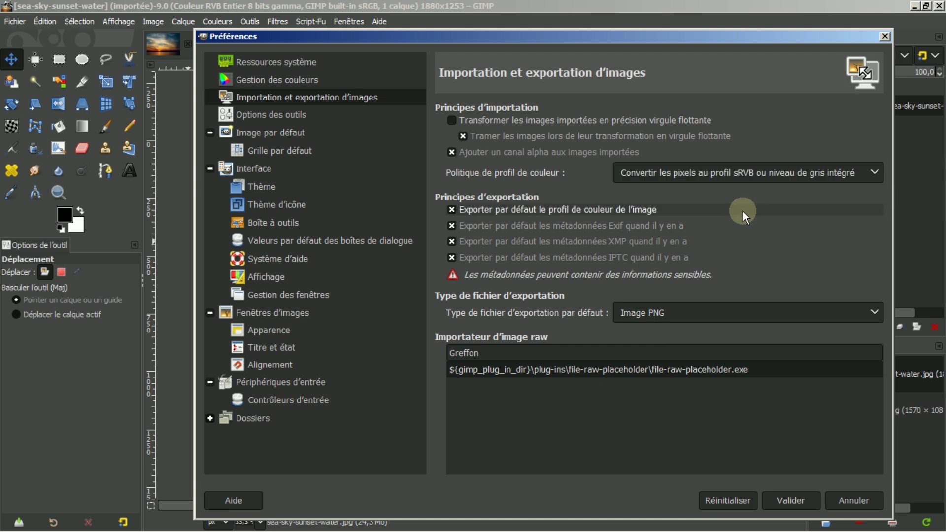
click(784, 500)
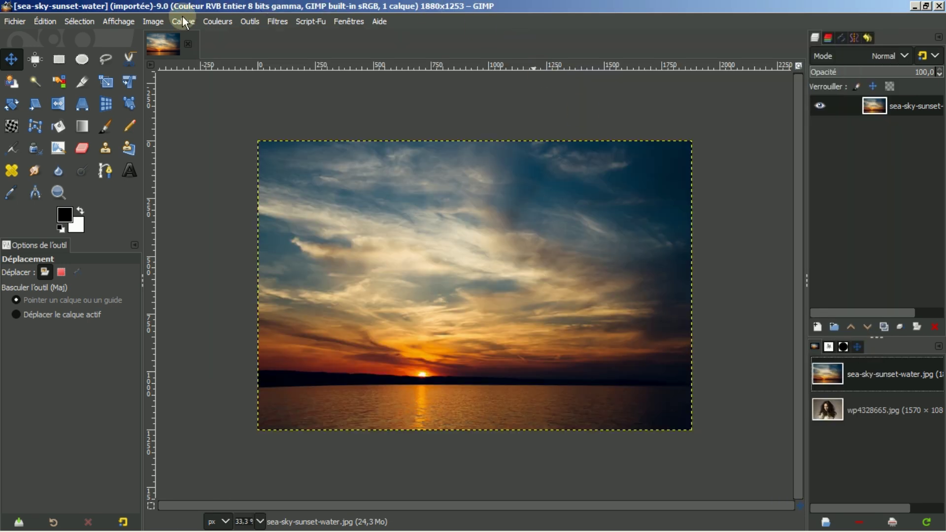
Close the open sunset image and reopen sea-sky-sunset-water.jpg from the recent documents.
click(189, 44)
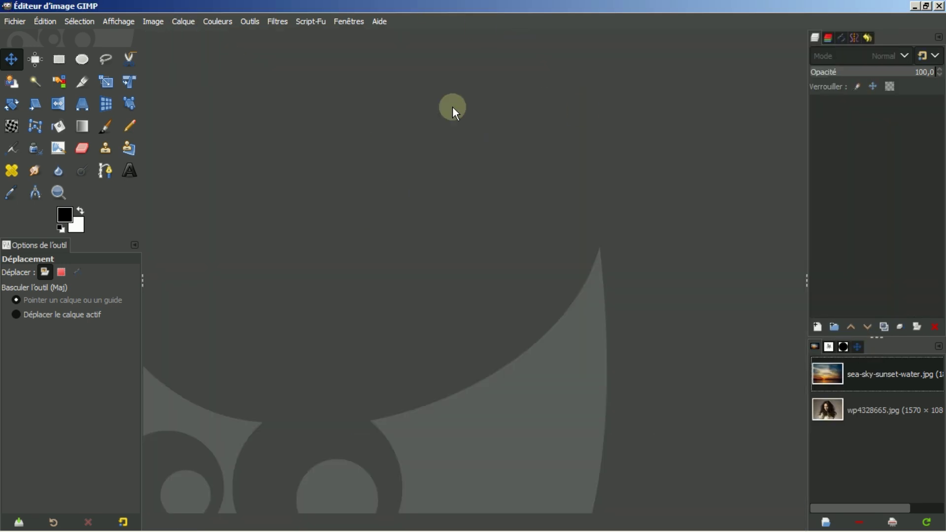
double_click(881, 376)
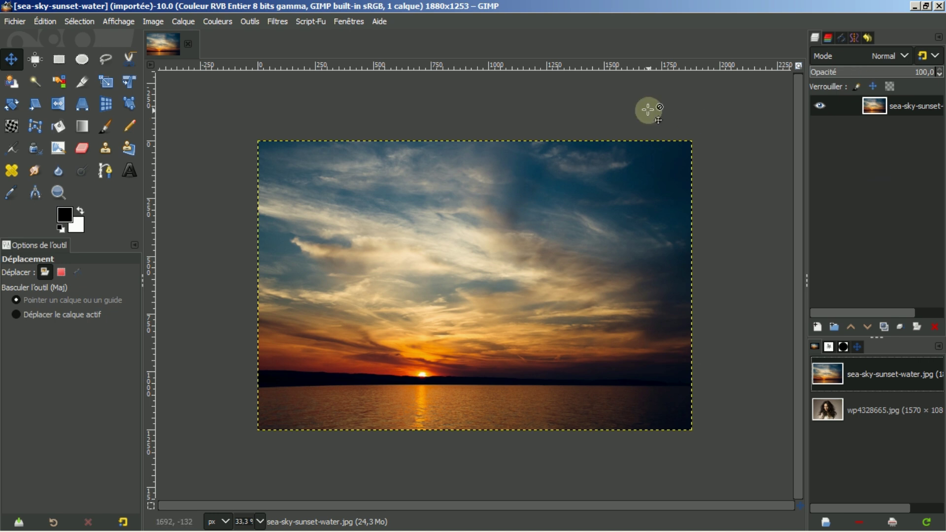
Draw a crop frame over the middle of the sunset image and adjust its edges to about 1164 × 885 px.
click(82, 83)
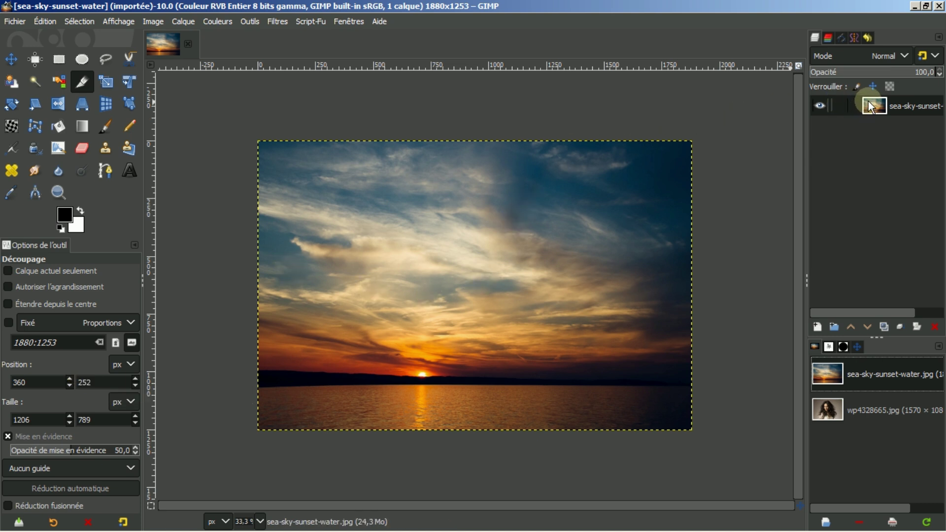
drag(375, 201, 615, 370)
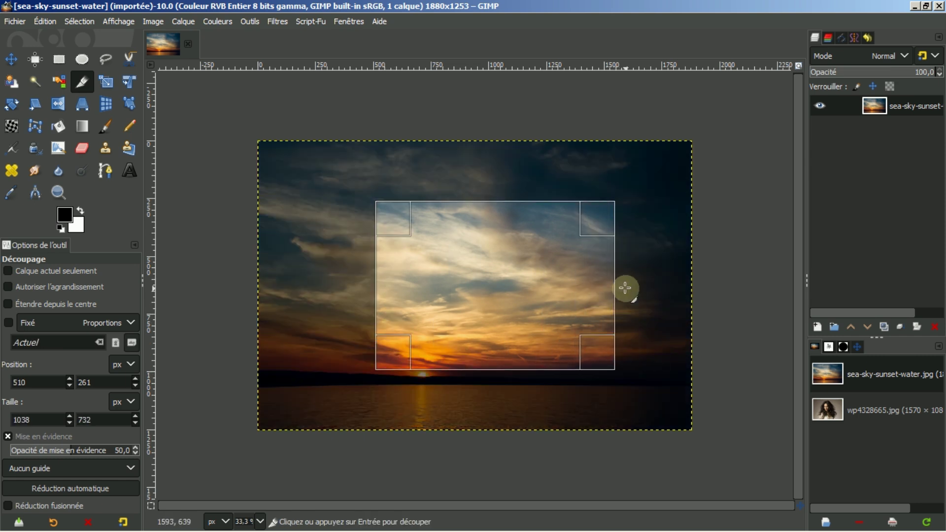
mouse_move(596, 285)
mouse_down()
mouse_move(611, 281)
mouse_move(546, 289)
mouse_move(595, 287)
mouse_up()
drag(384, 288, 355, 285)
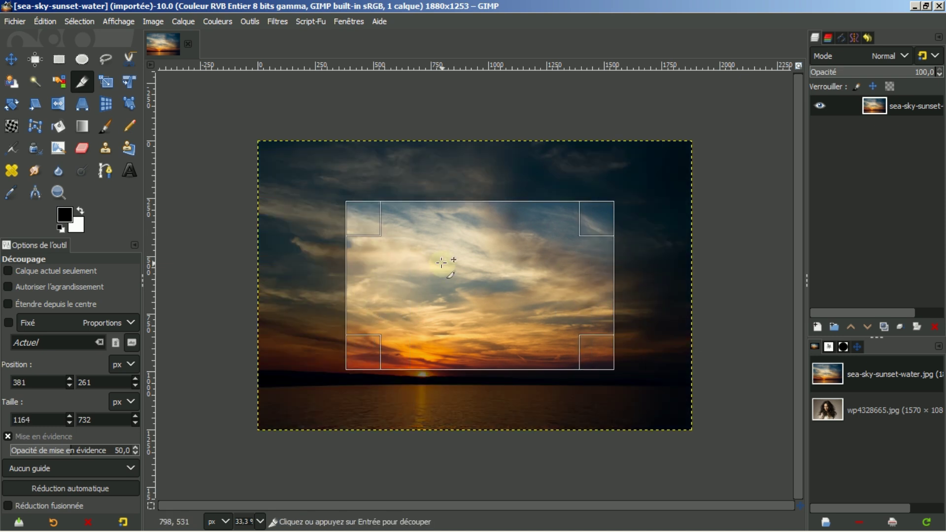
drag(477, 202, 474, 181)
drag(461, 341, 449, 357)
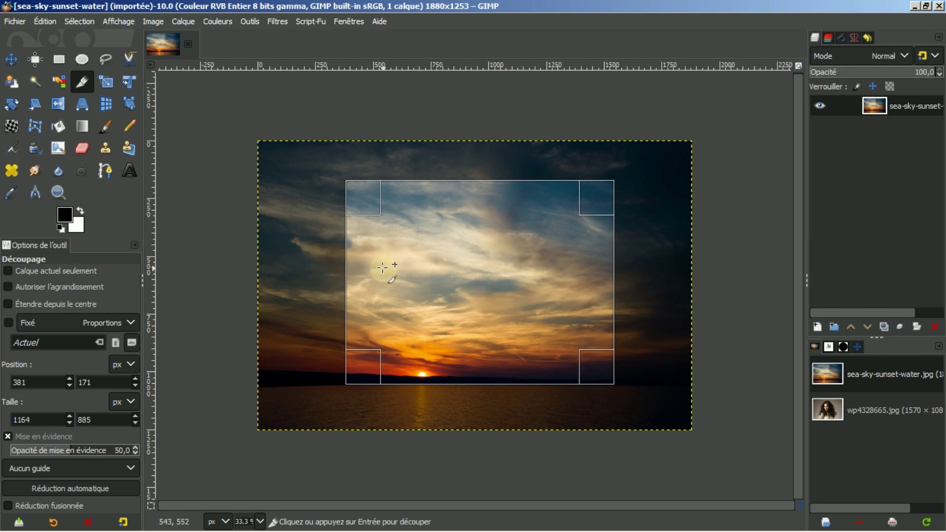
Extend all four edges of the crop frame to the image borders, making it 1880 × 1253 px.
drag(364, 273, 254, 281)
drag(461, 188, 493, 98)
drag(590, 223, 735, 231)
drag(454, 382, 458, 445)
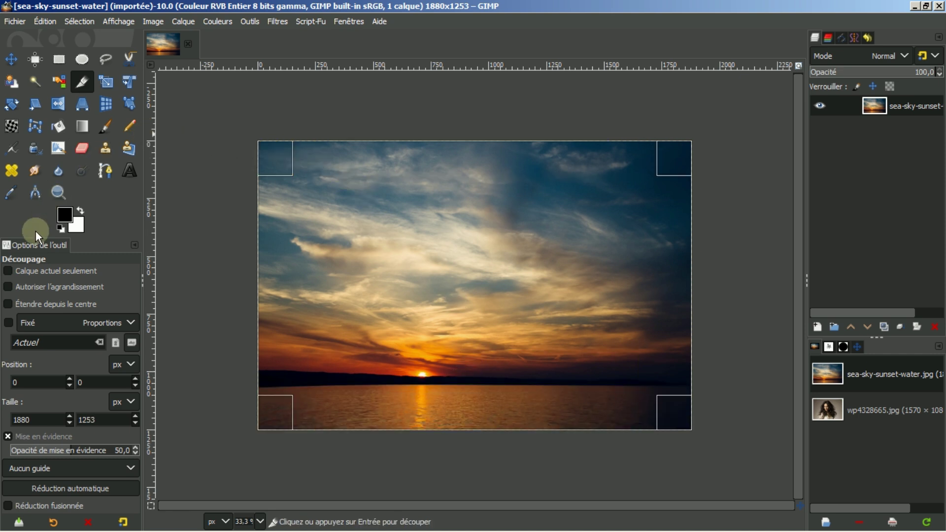
Try the "Autoriser l'agrandissement" crop option, move the frame's left edge inward to about 75 px, and leave the option disabled.
click(8, 288)
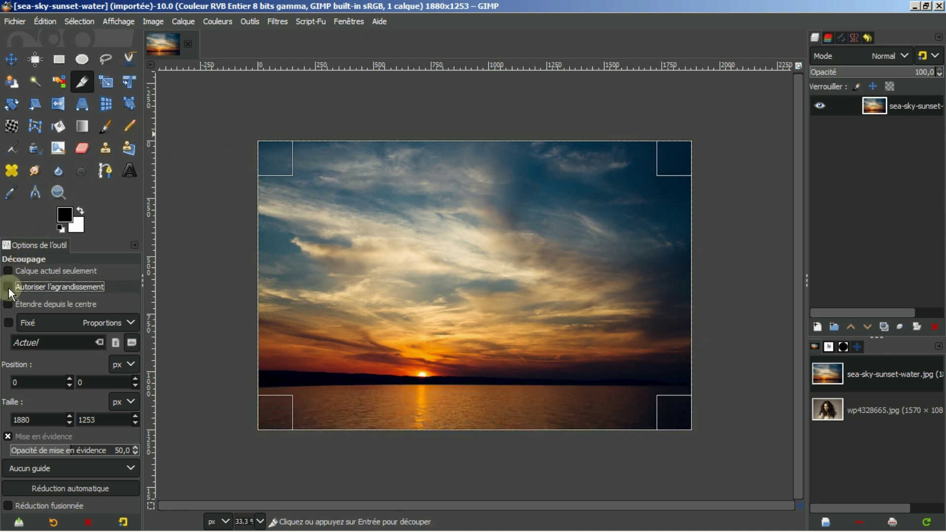
mouse_move(274, 285)
mouse_down()
mouse_move(216, 296)
mouse_move(288, 295)
mouse_up()
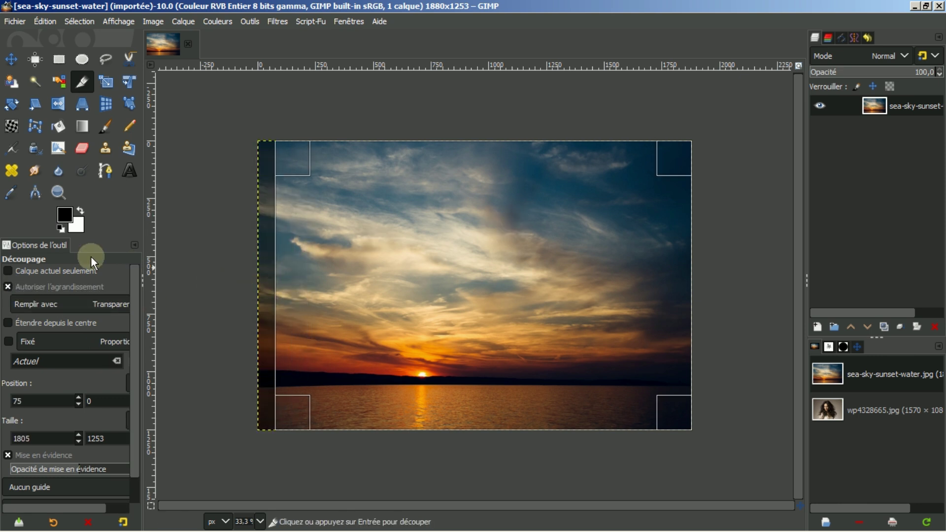
click(8, 287)
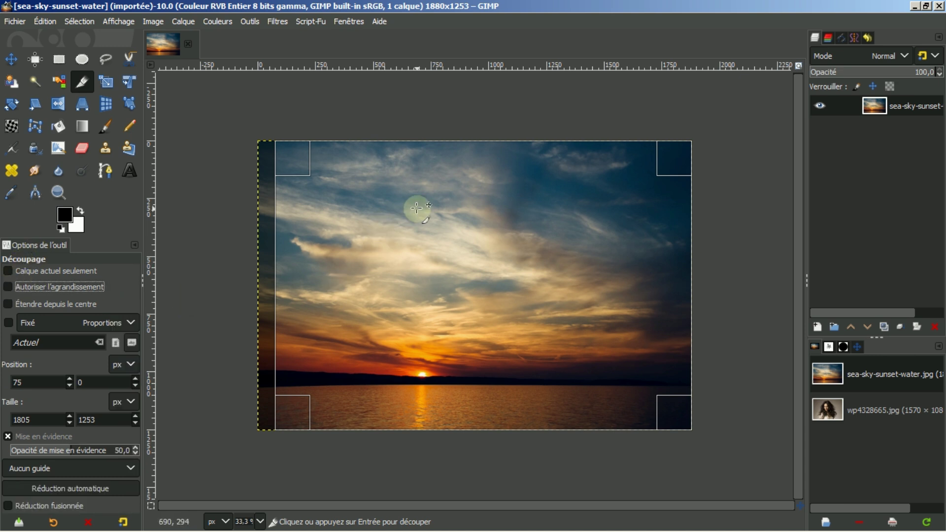
Crop the sunset image to a repositioned frame of about 1463 × 761 px at about 201, 228, and undo the crop.
drag(469, 165, 465, 234)
drag(465, 427, 467, 377)
drag(672, 290, 592, 308)
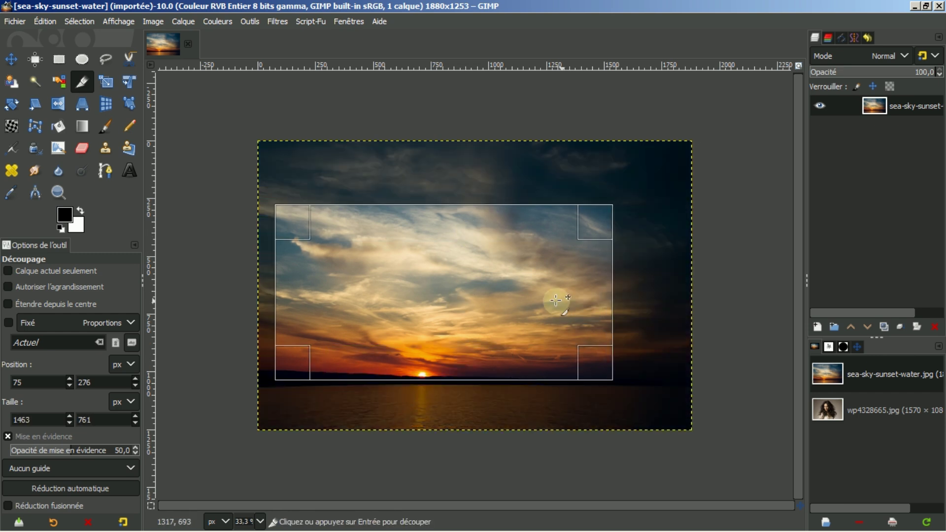
drag(437, 286, 467, 275)
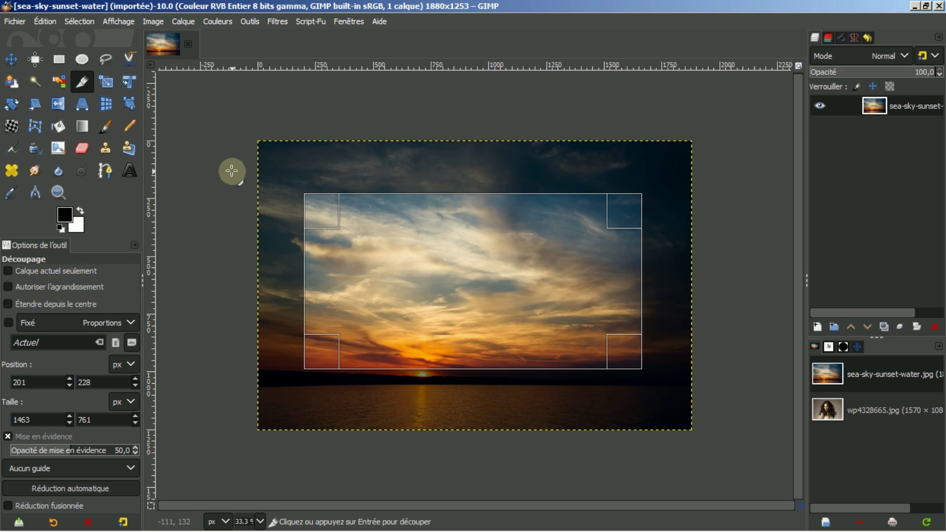
click(458, 289)
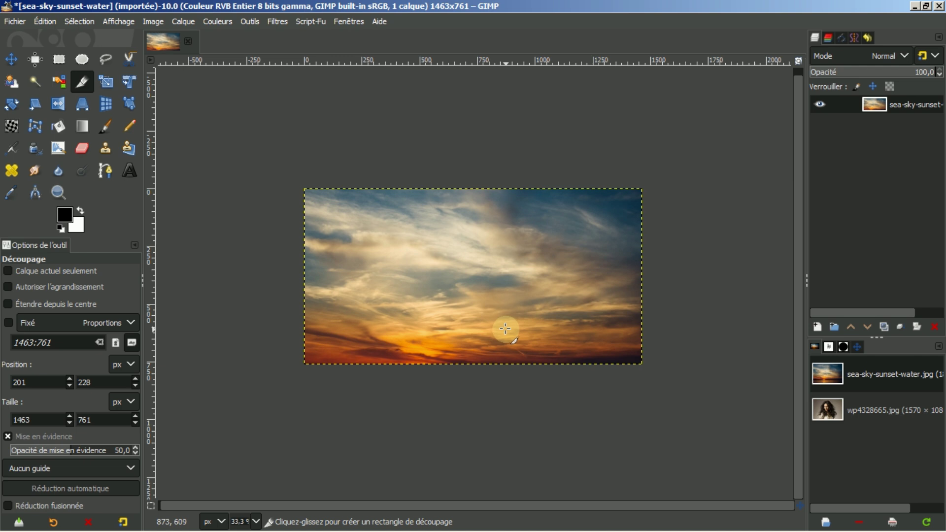
key(ctrl+z)
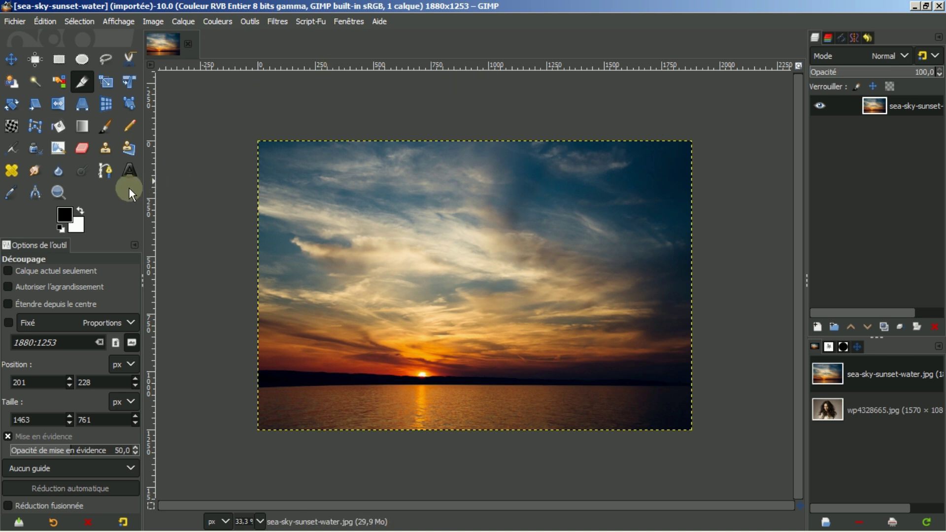
With "Calque actuel seulement" enabled, crop only the current layer to a frame of about 1212 × 807 px at about 339, 237.
drag(354, 192, 632, 378)
mouse_move(483, 282)
mouse_down()
mouse_move(477, 266)
mouse_move(488, 340)
mouse_move(470, 287)
mouse_up()
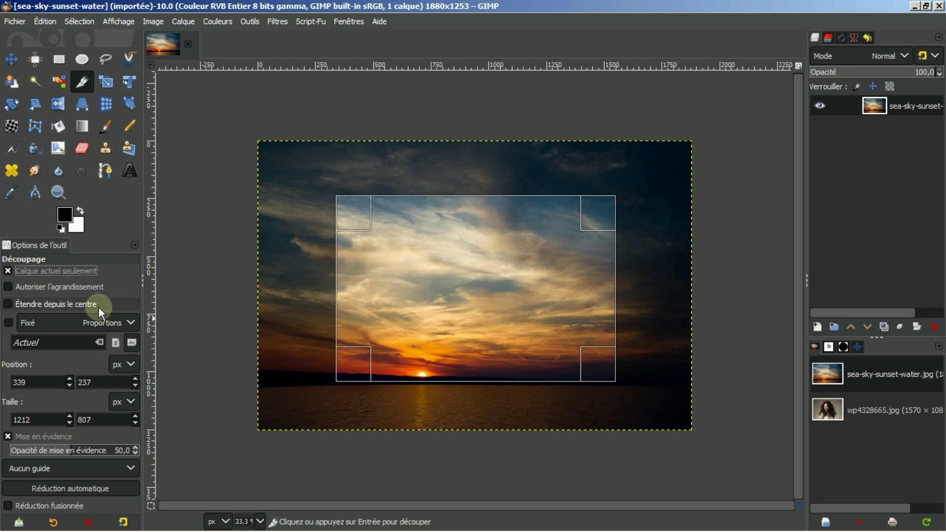
click(72, 274)
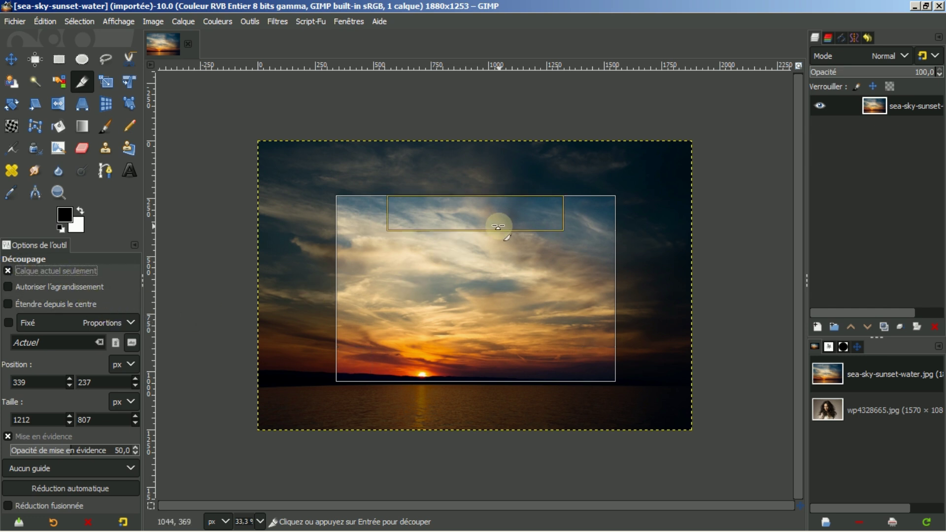
drag(479, 288, 479, 288)
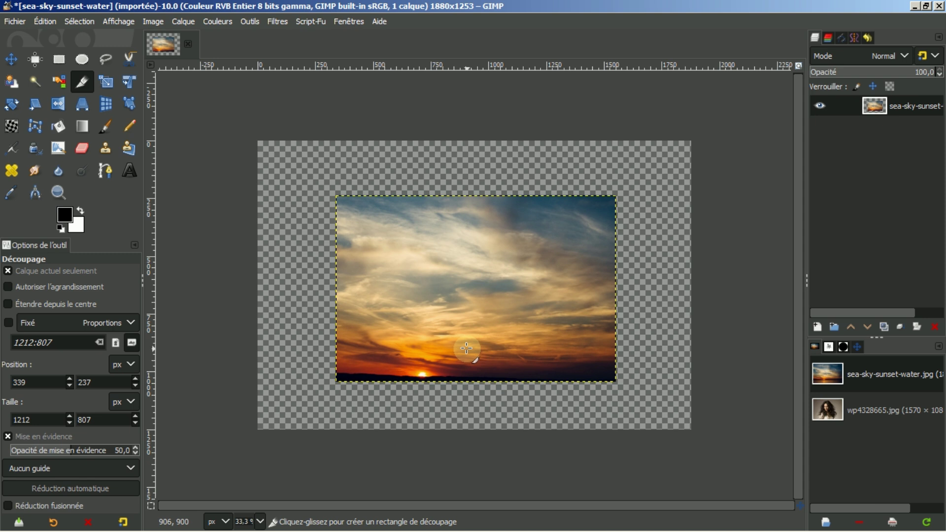
Revert to the base image in the undo history and return to the layer list.
key(z)
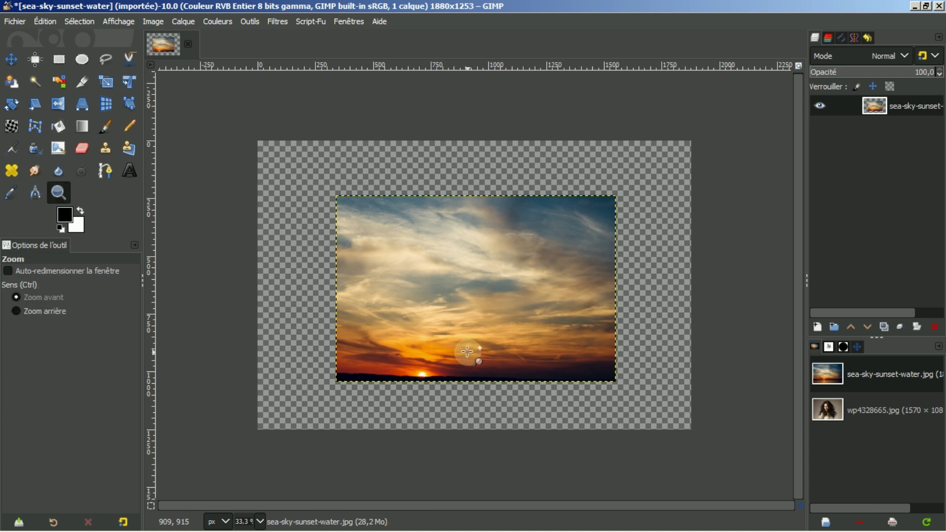
click(868, 36)
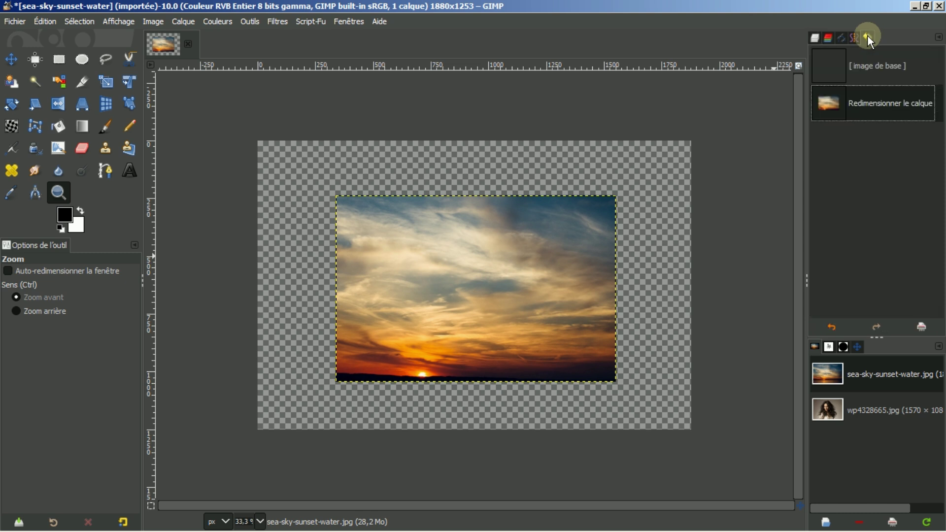
click(878, 65)
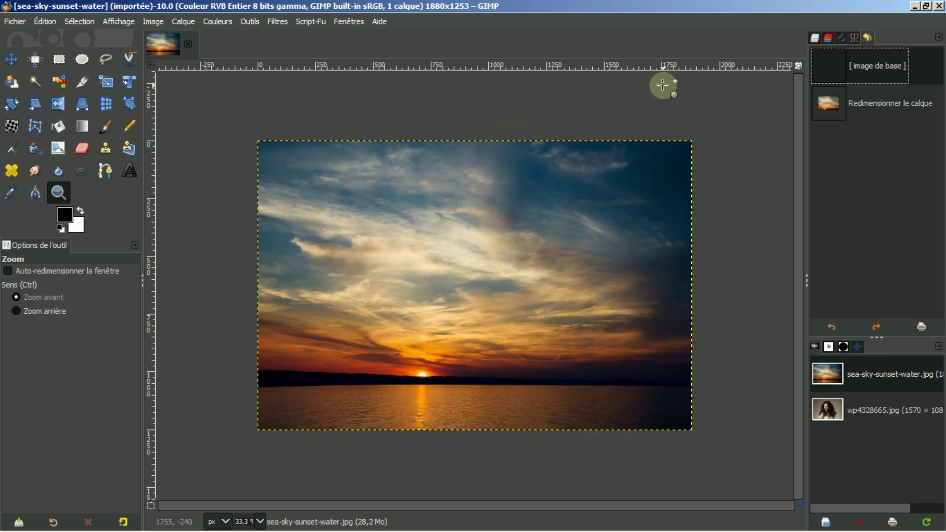
click(814, 38)
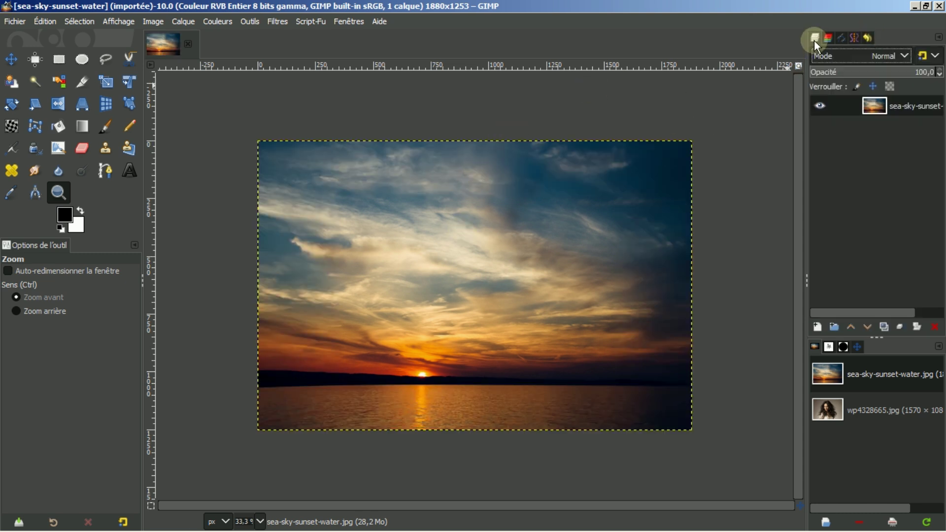
Duplicate the sunset layer and fill the copy with white, hiding and showing it to check the layer beneath.
click(884, 326)
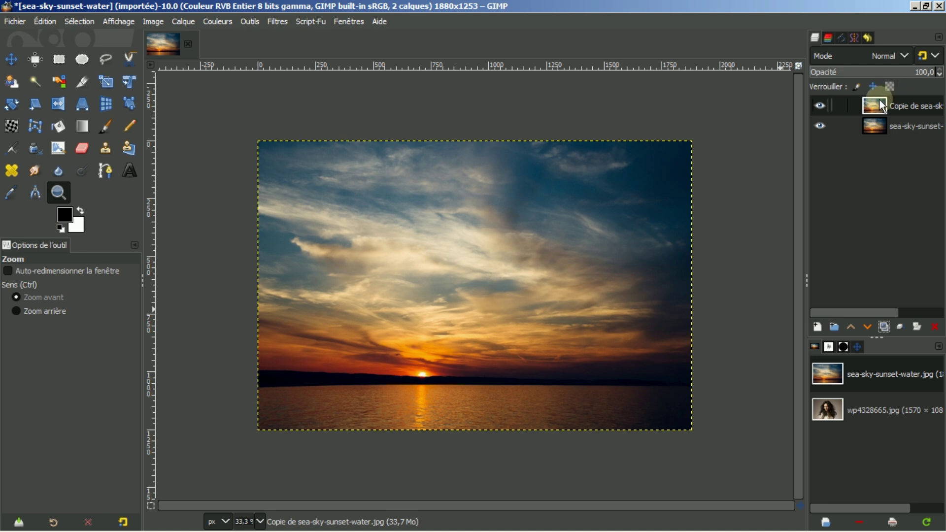
click(59, 127)
click(366, 149)
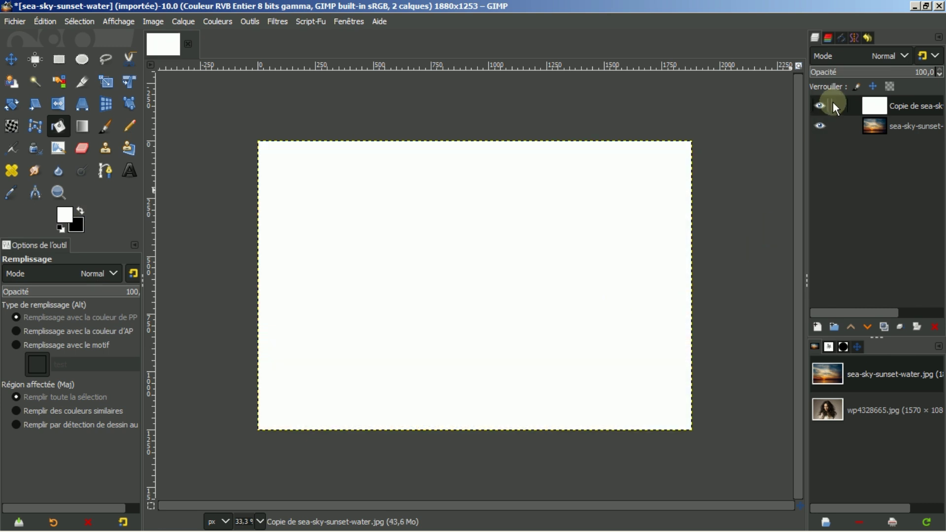
click(820, 105)
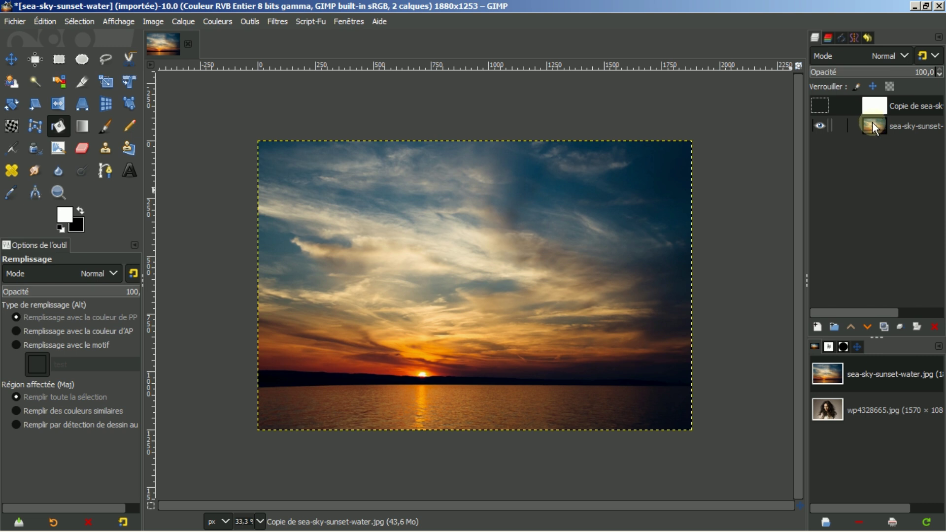
click(820, 105)
click(876, 109)
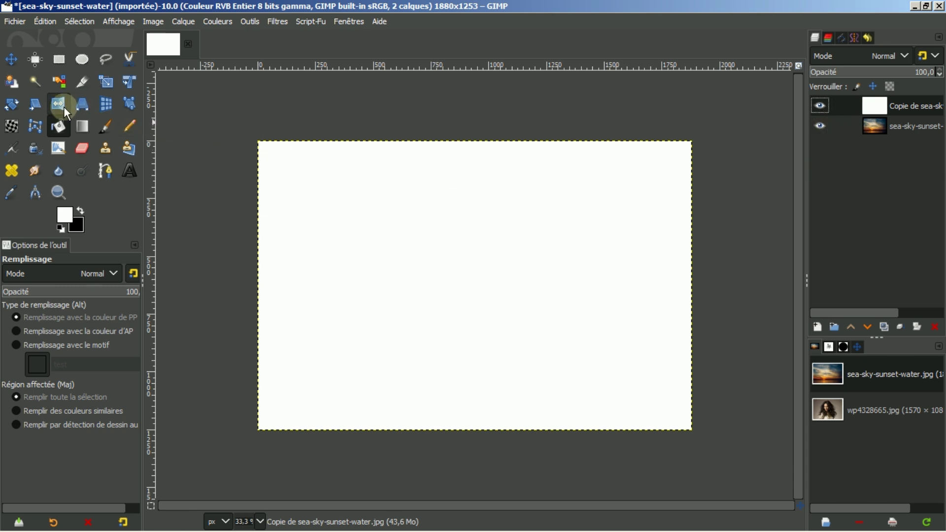
Disable "Calque actuel seulement", crop the whole image to about 1047 × 603 px, and toggle the white layer's visibility to compare both layers.
click(82, 83)
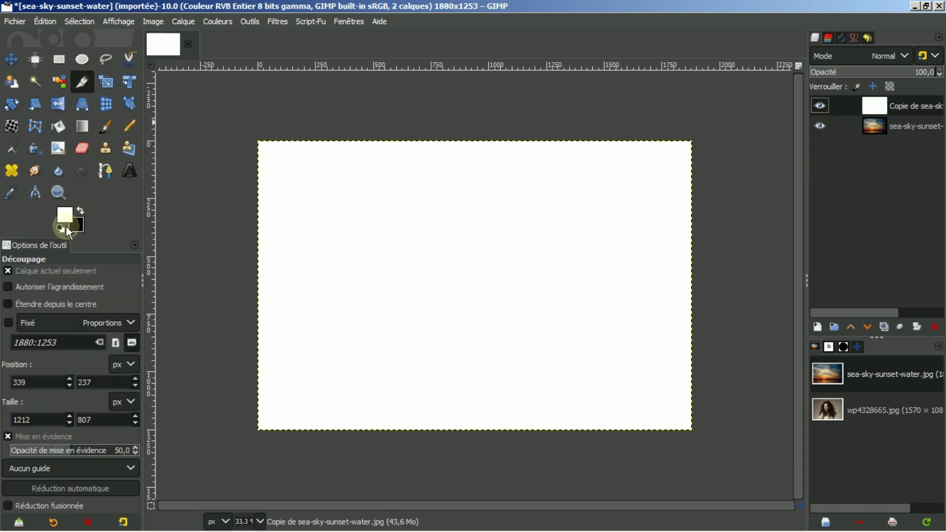
click(22, 273)
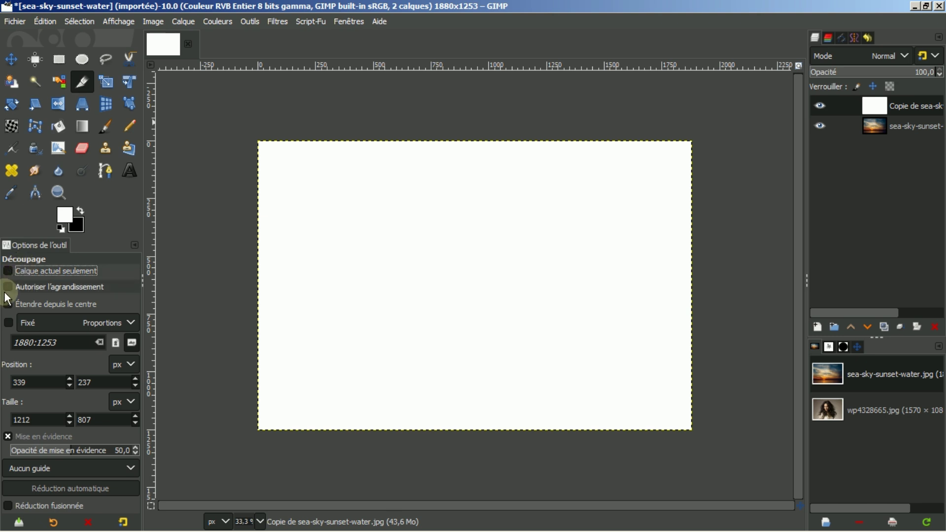
drag(373, 219, 616, 357)
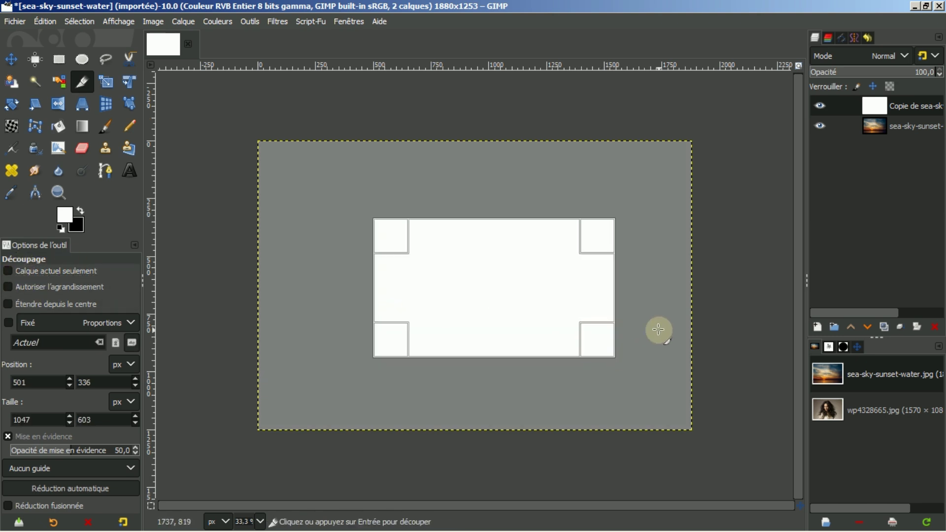
drag(480, 302, 442, 282)
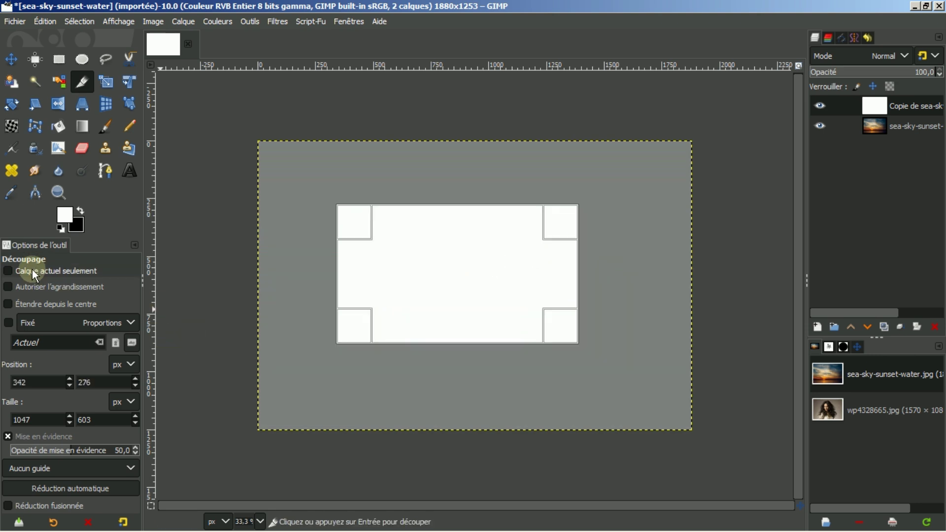
click(458, 275)
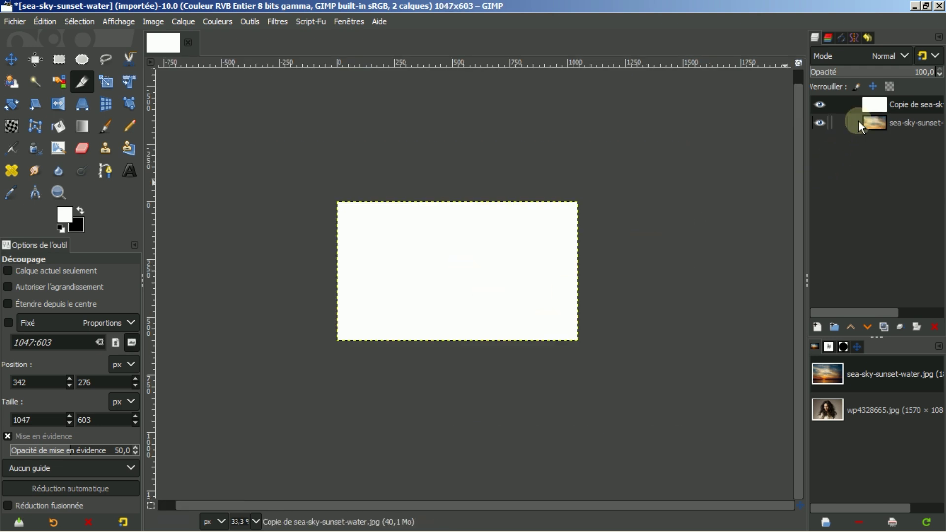
click(820, 105)
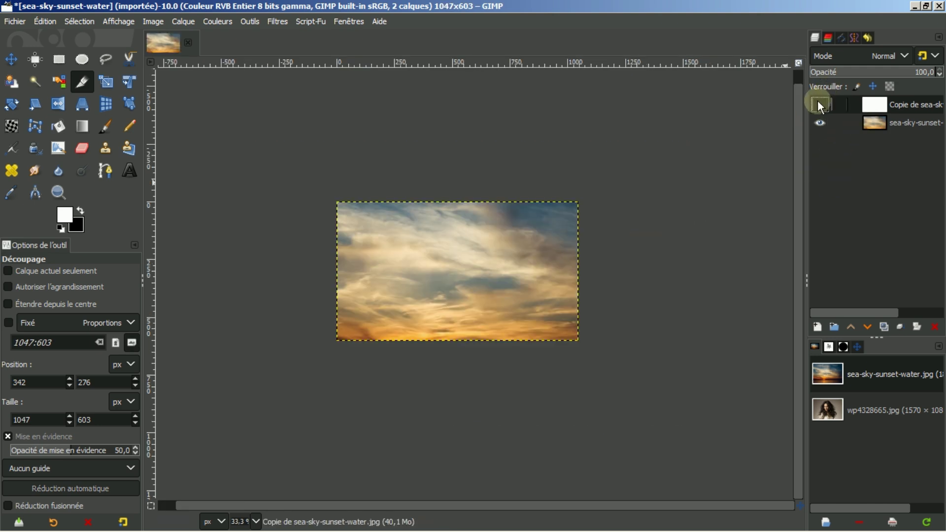
click(821, 105)
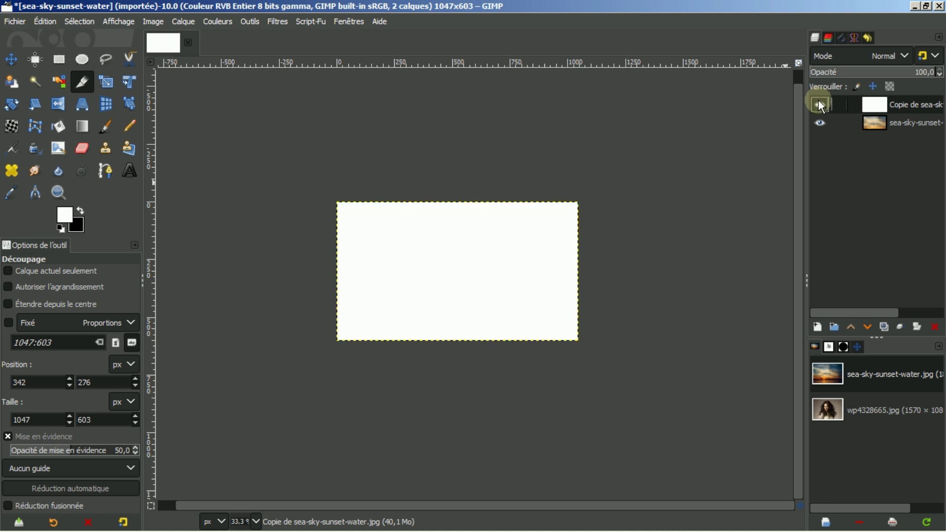
Return to the white fill state in the undo history and display the layer list again.
key(z)
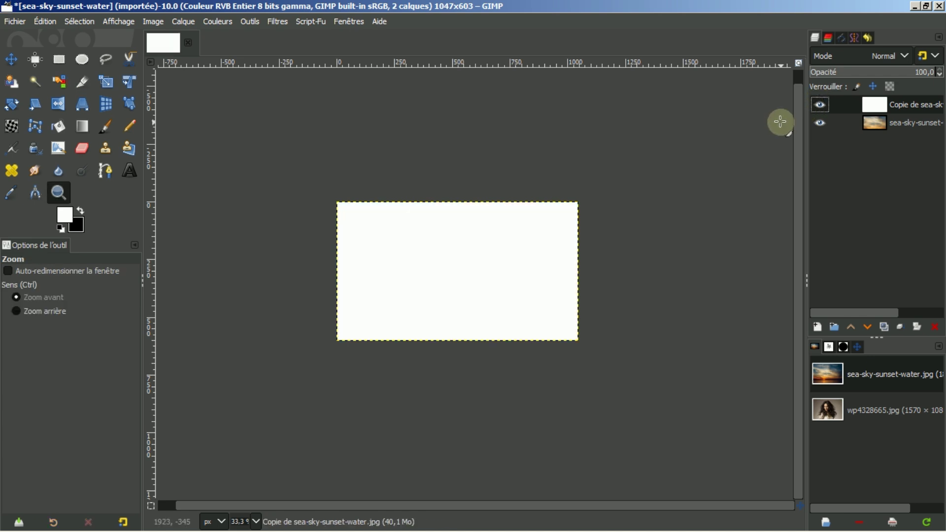
click(869, 38)
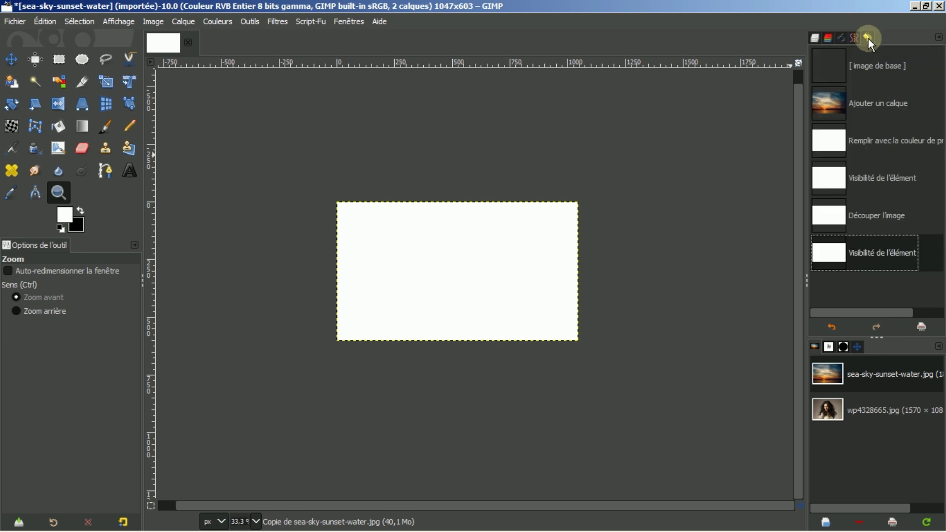
click(872, 143)
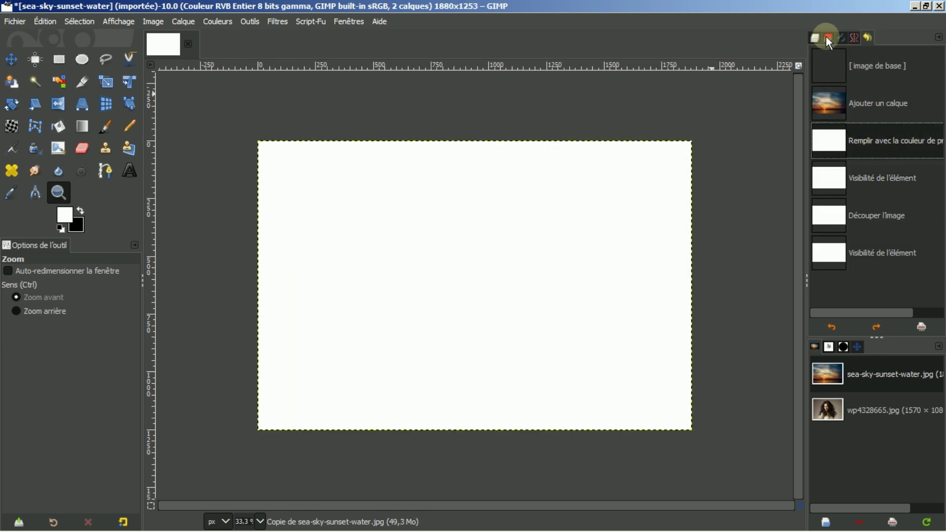
click(814, 39)
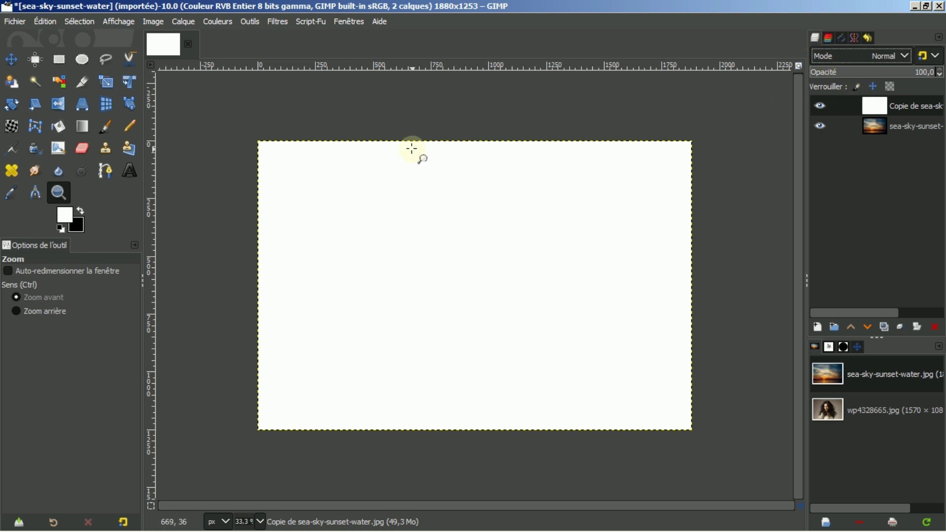
Crop only the white layer to about 909 × 636 px with "Calque actuel seulement" enabled, and delete that layer.
click(79, 82)
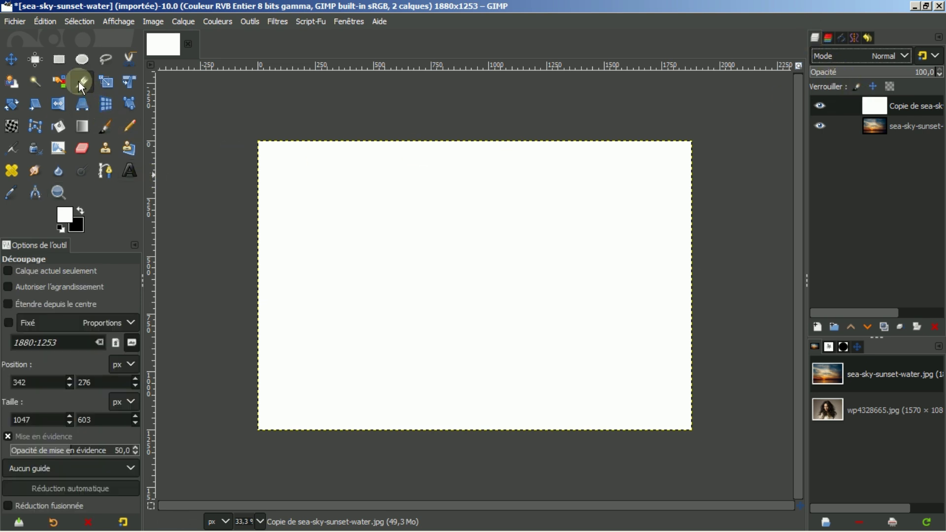
click(9, 271)
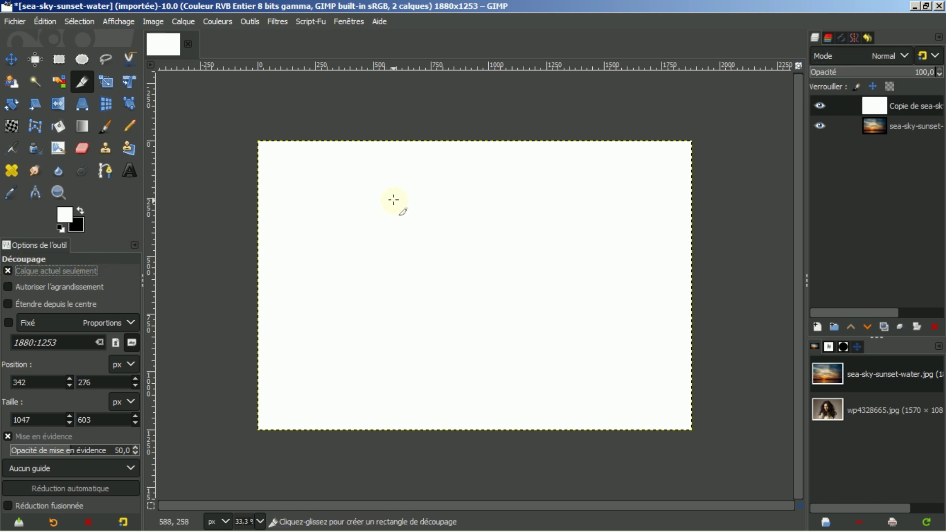
drag(388, 204, 598, 351)
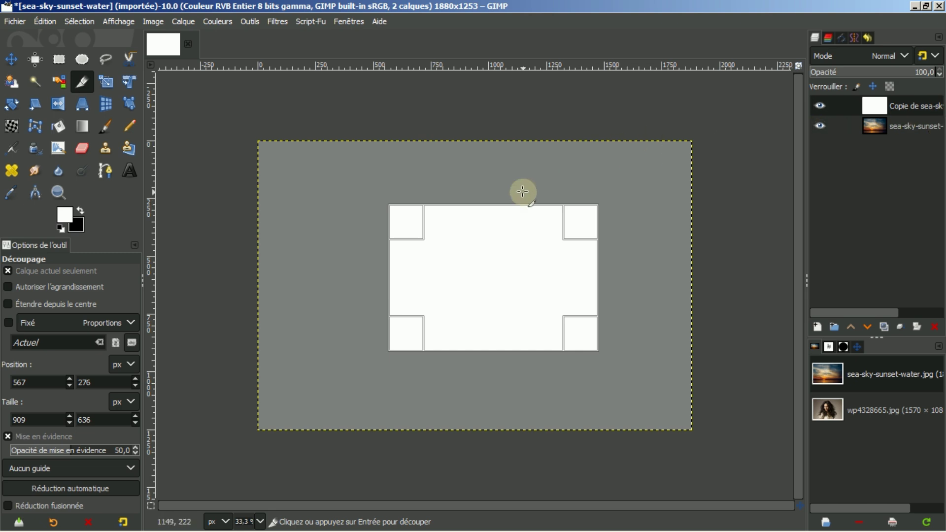
click(493, 276)
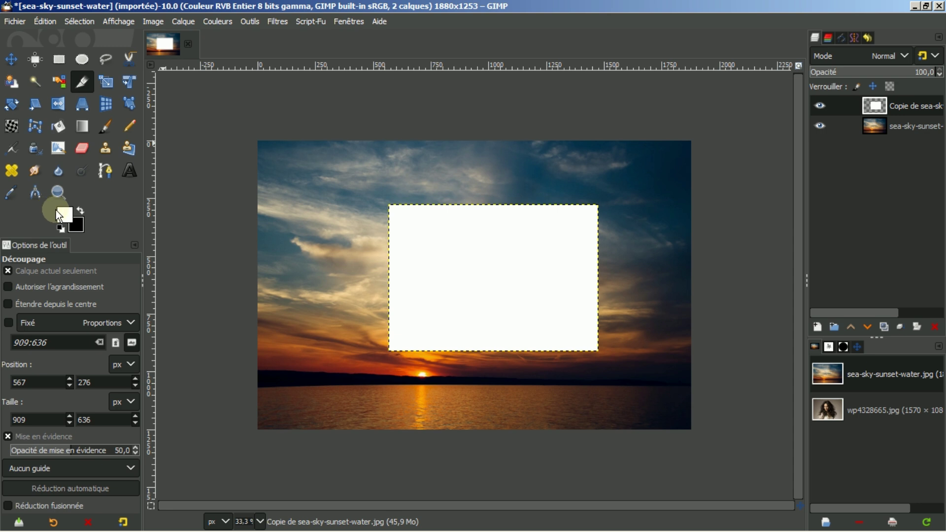
click(936, 327)
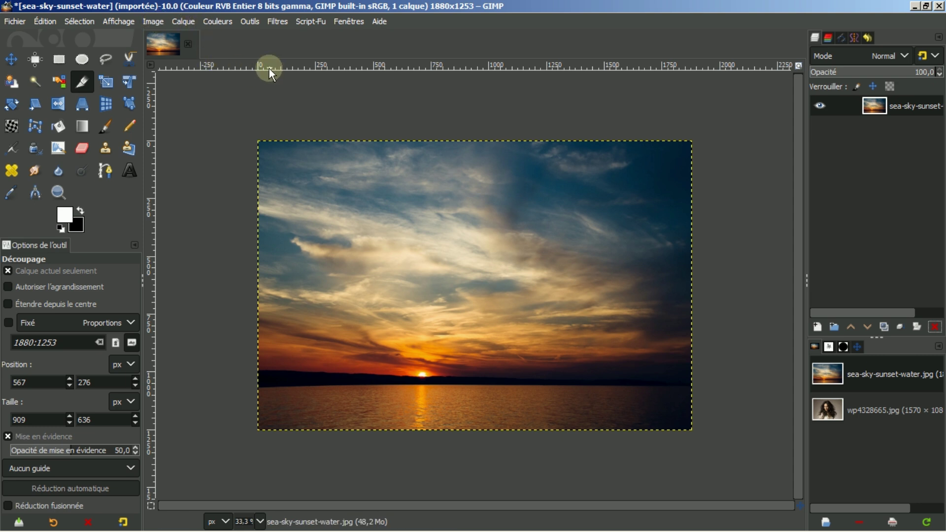
Check that guides are displayed, and place a horizontal guide at about 275 px and a vertical guide at about 1510 px.
mouse_move(297, 63)
mouse_down()
mouse_move(303, 114)
mouse_move(295, 64)
mouse_up()
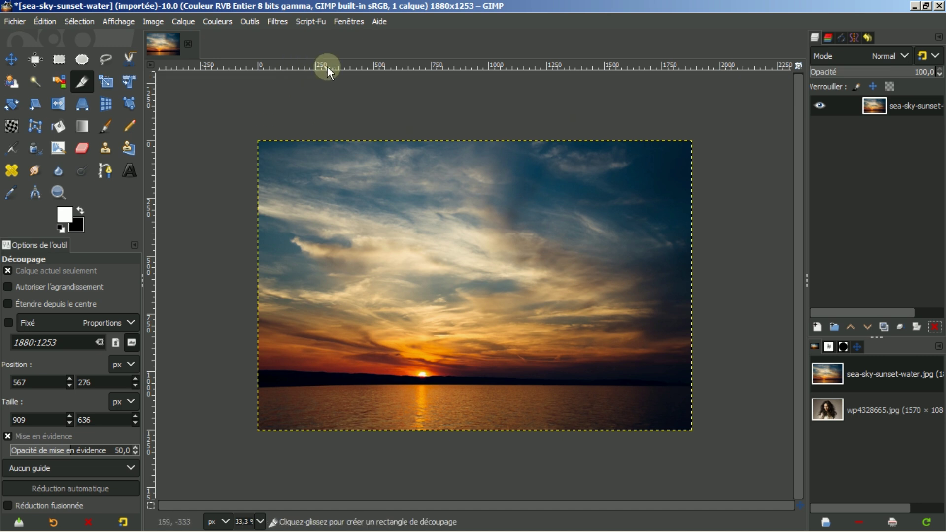
click(118, 22)
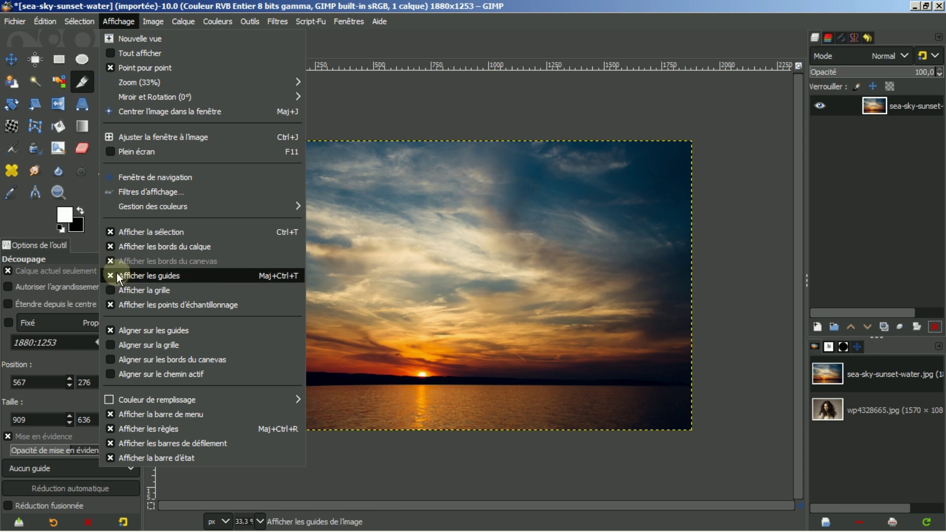
click(474, 64)
drag(473, 64, 440, 205)
drag(459, 66, 488, 64)
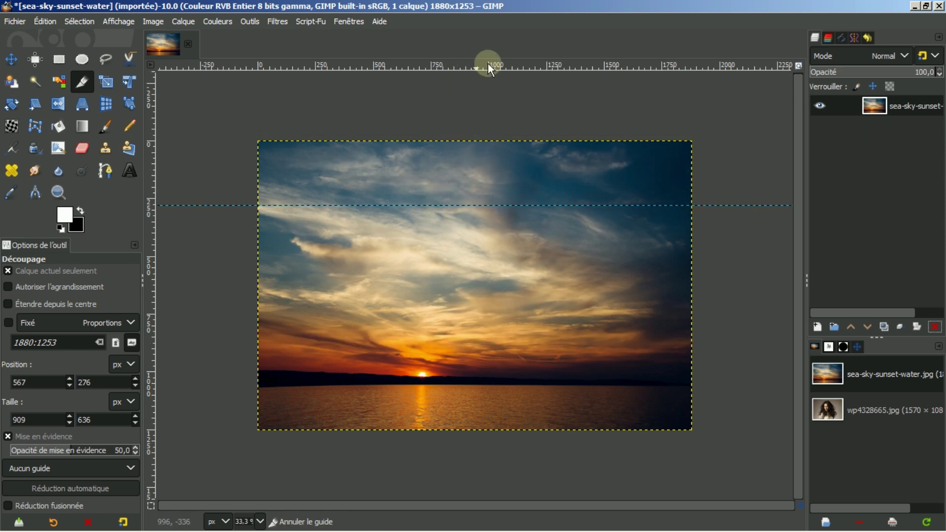
drag(150, 275, 607, 230)
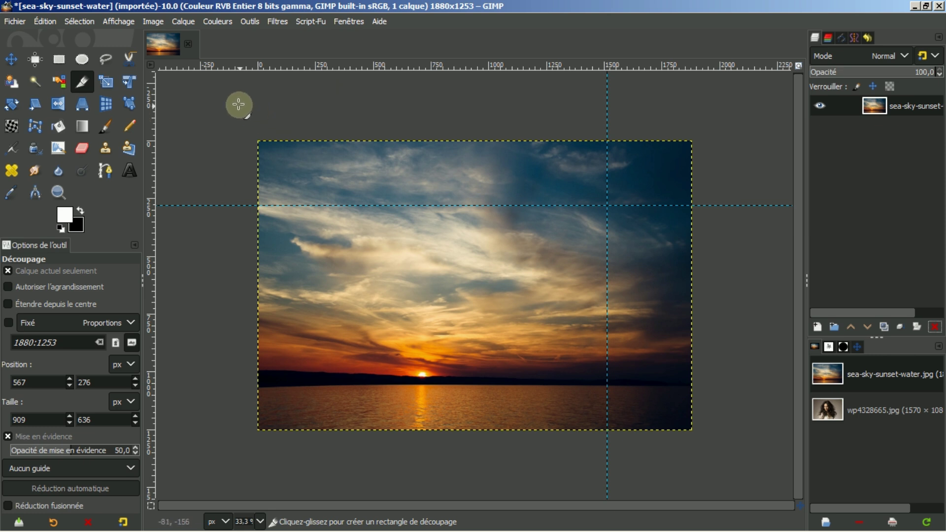
Split the sunset image into separate images along its guides with "Découper en utilisant les guides", and return to the original image.
click(156, 20)
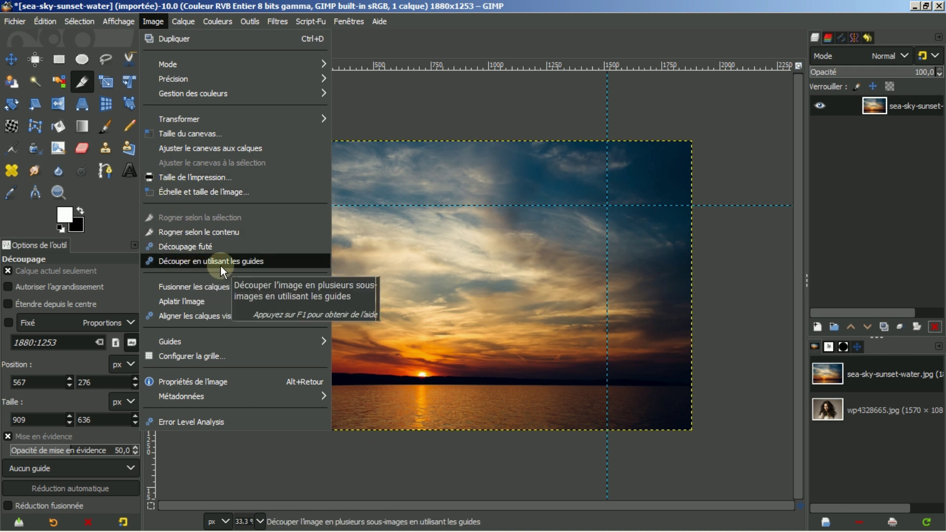
click(181, 263)
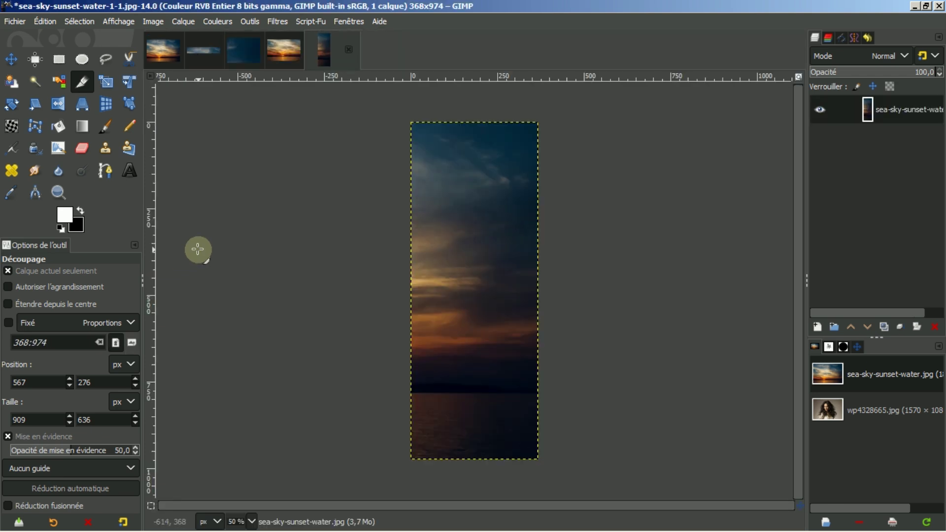
click(161, 46)
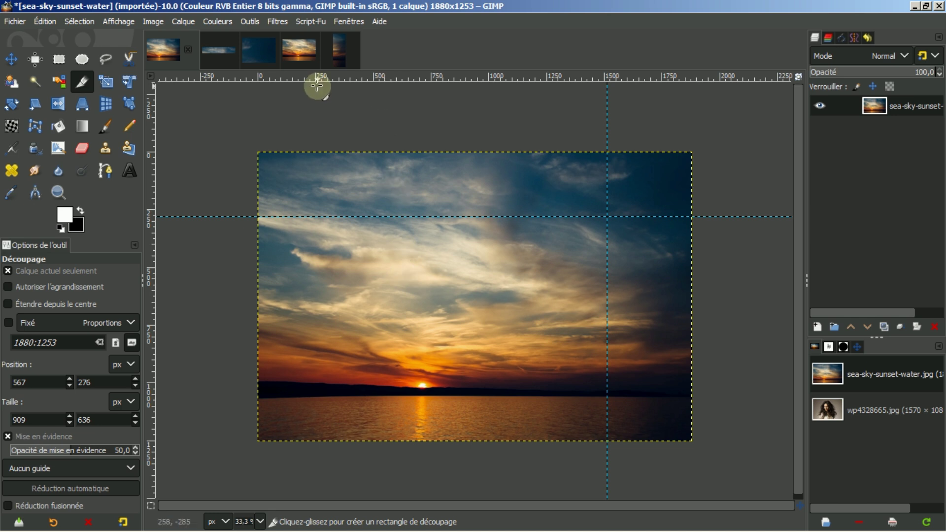
Compare each of the four sliced images in turn with the matching area of the original sunset image.
click(218, 51)
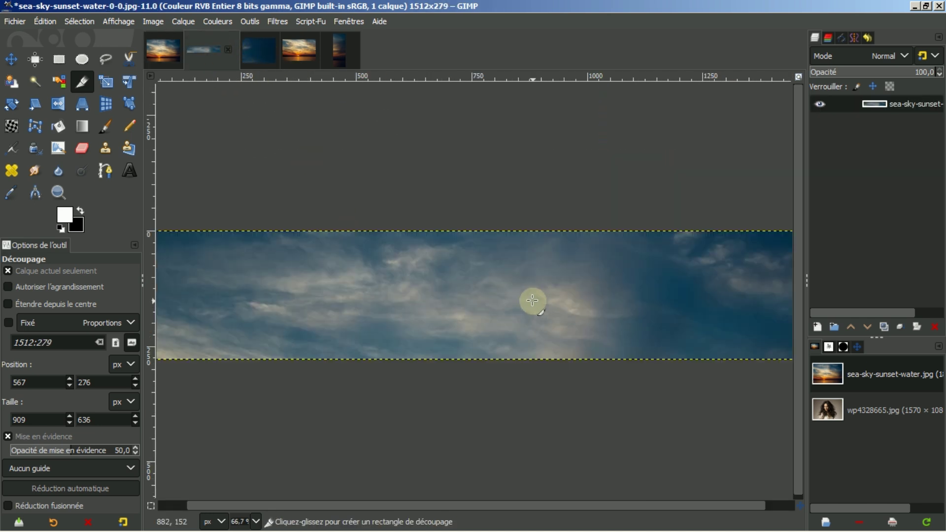
click(164, 49)
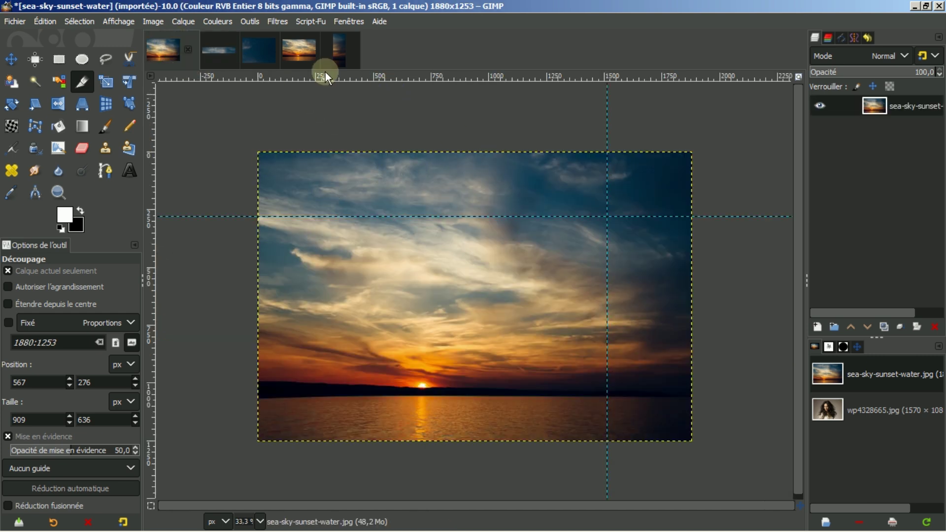
click(265, 46)
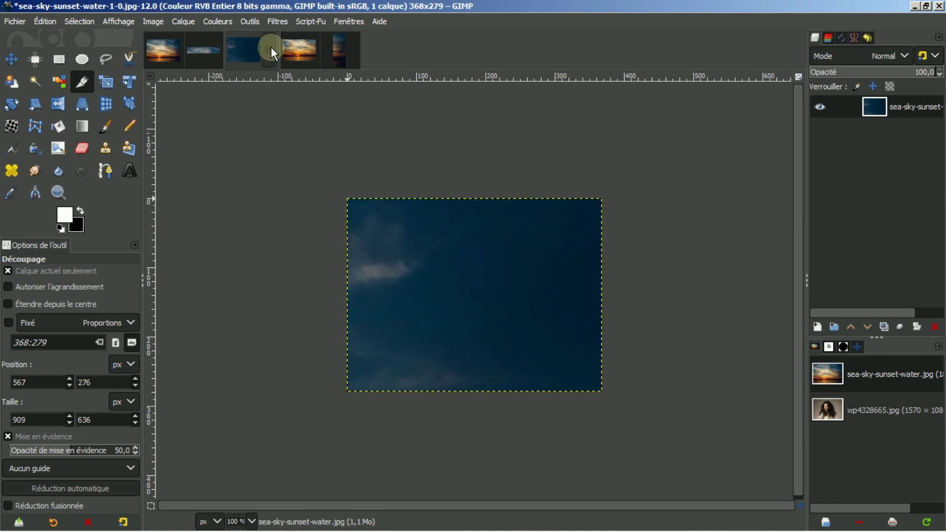
click(162, 48)
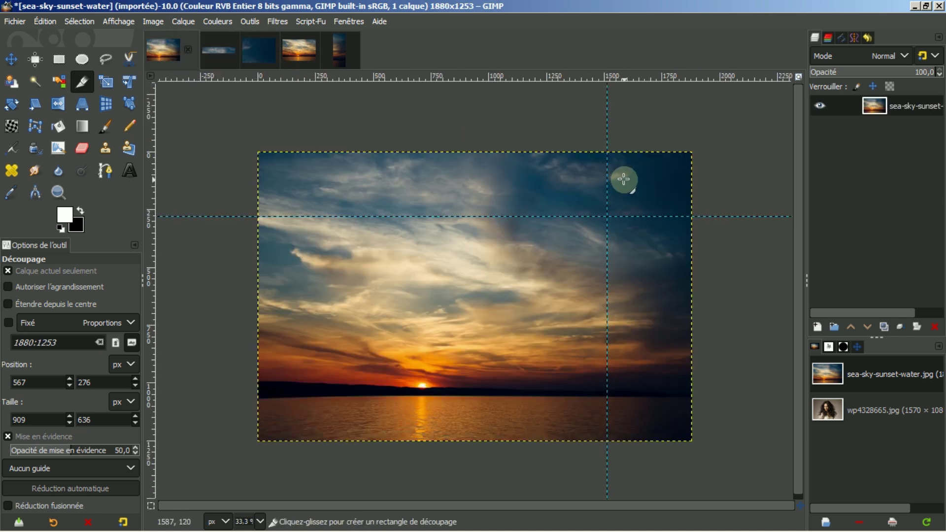
click(304, 44)
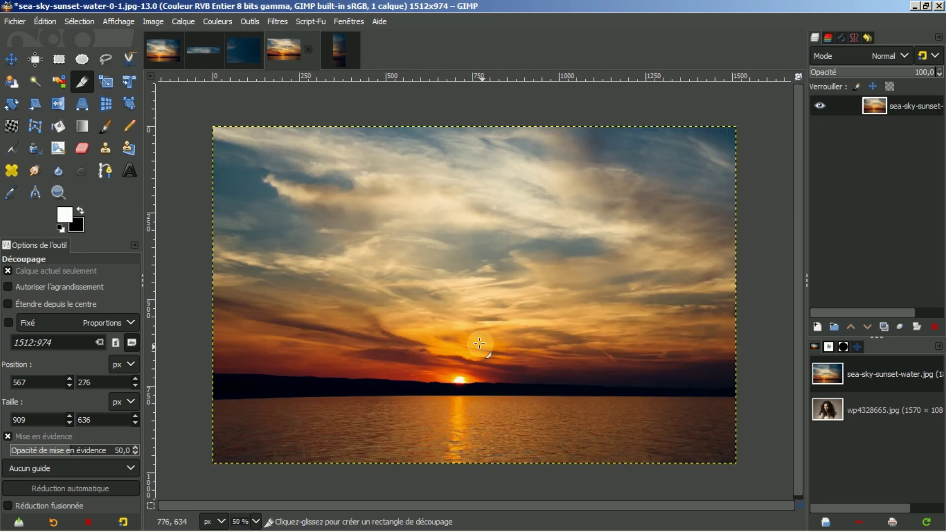
click(165, 51)
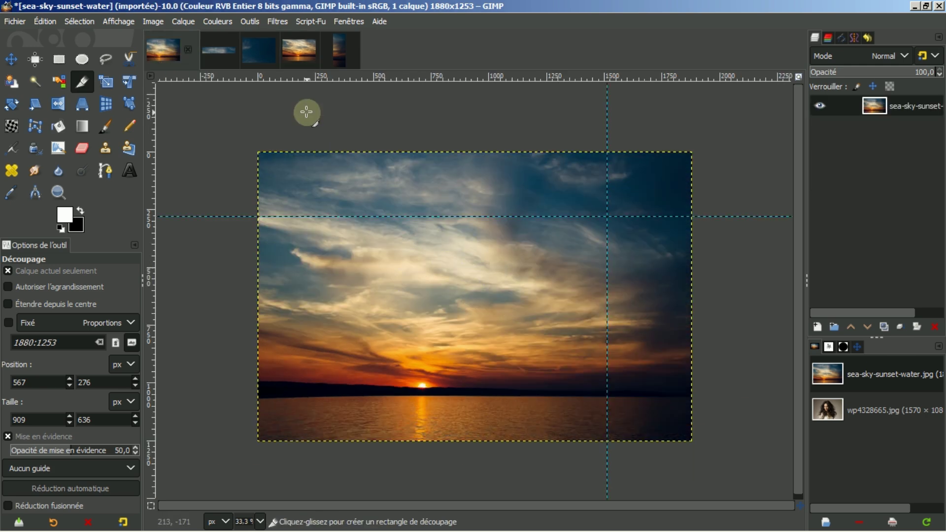
click(347, 49)
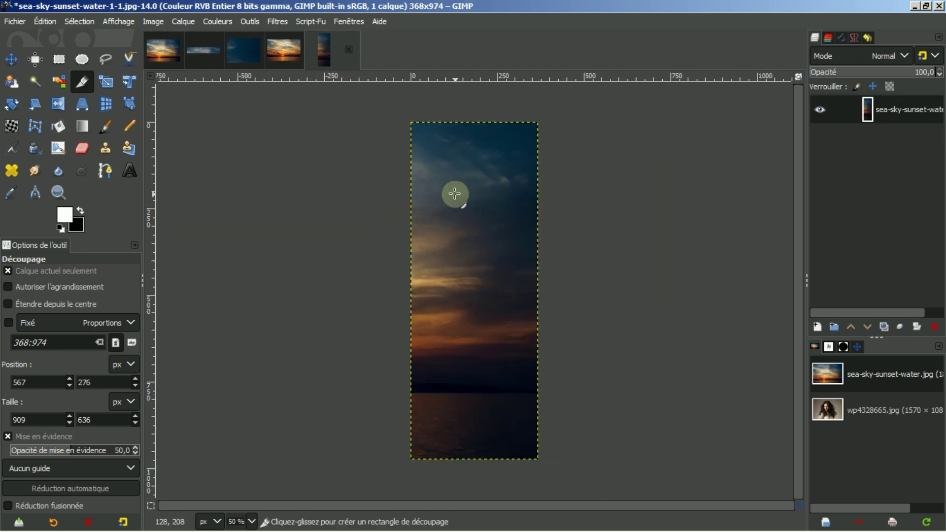
click(163, 48)
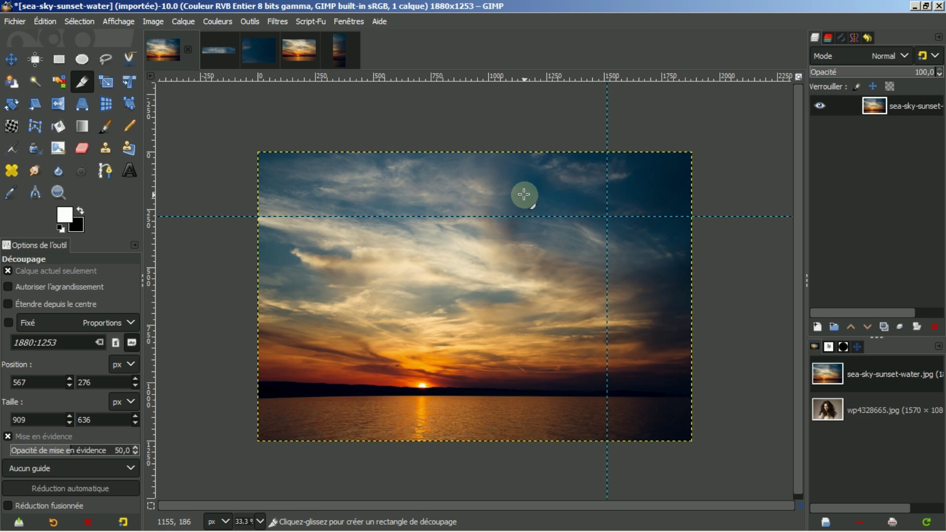
Switch to Chrome to look at the Google Images results for "massicot", and return to GIMP.
click(114, 520)
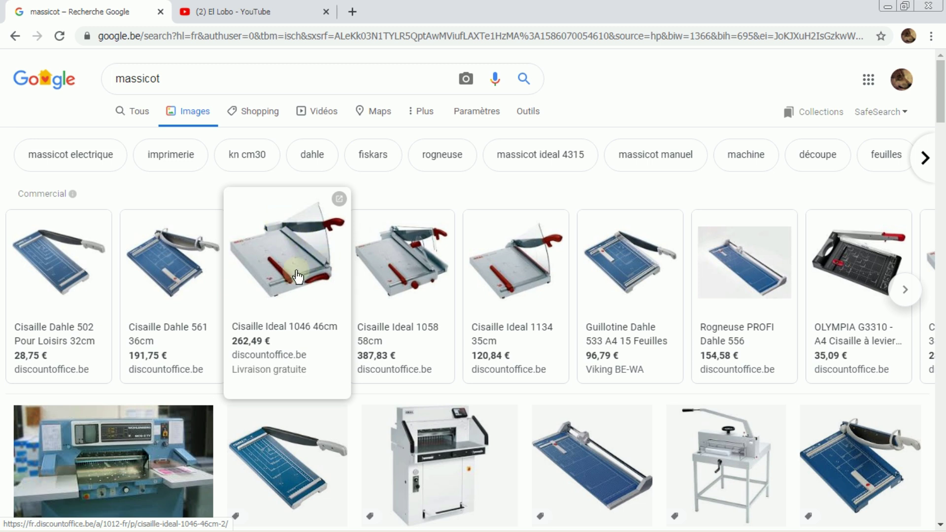
mouse_move(179, 531)
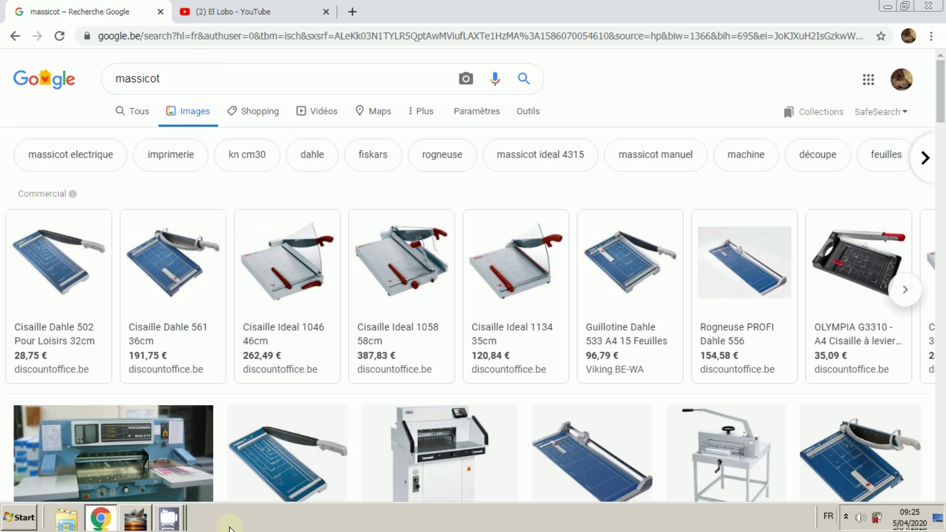
click(135, 521)
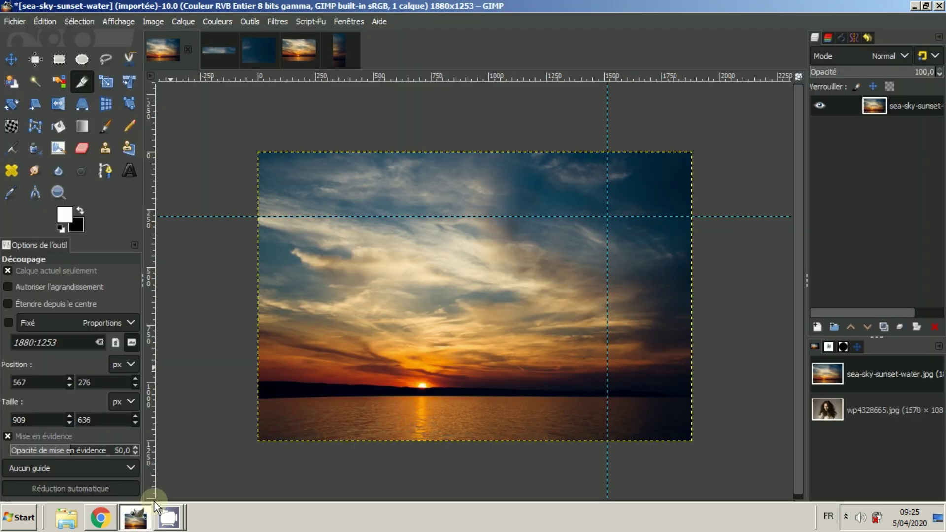
View the small dark sky slice and the tall narrow slice again, and return to the original image.
click(232, 54)
click(250, 51)
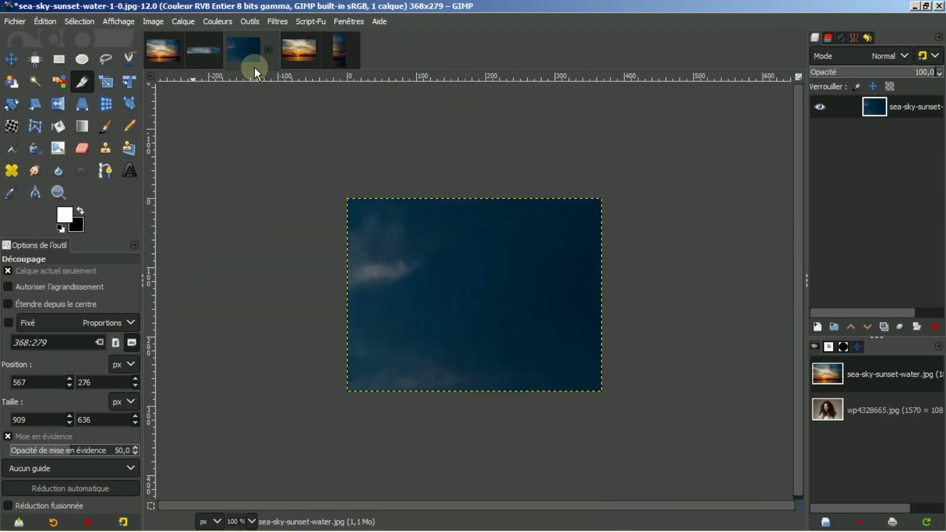
click(348, 38)
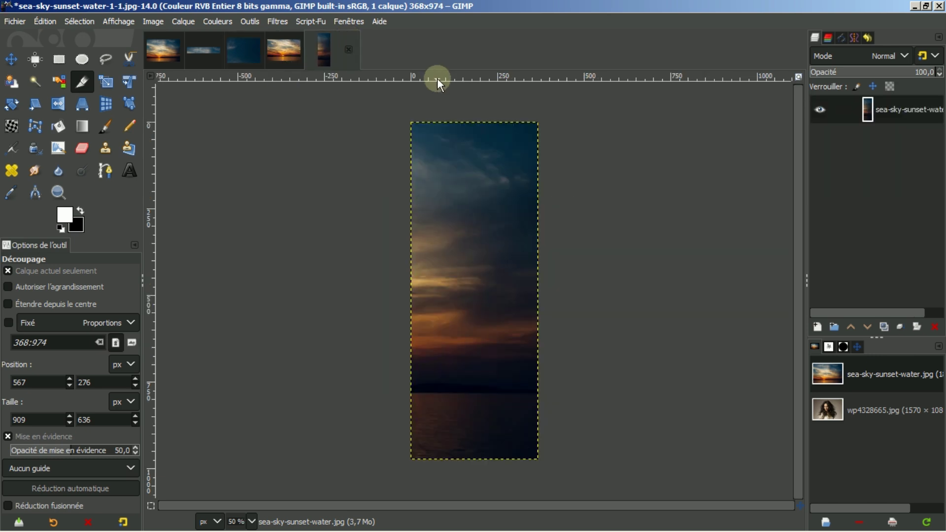
click(167, 52)
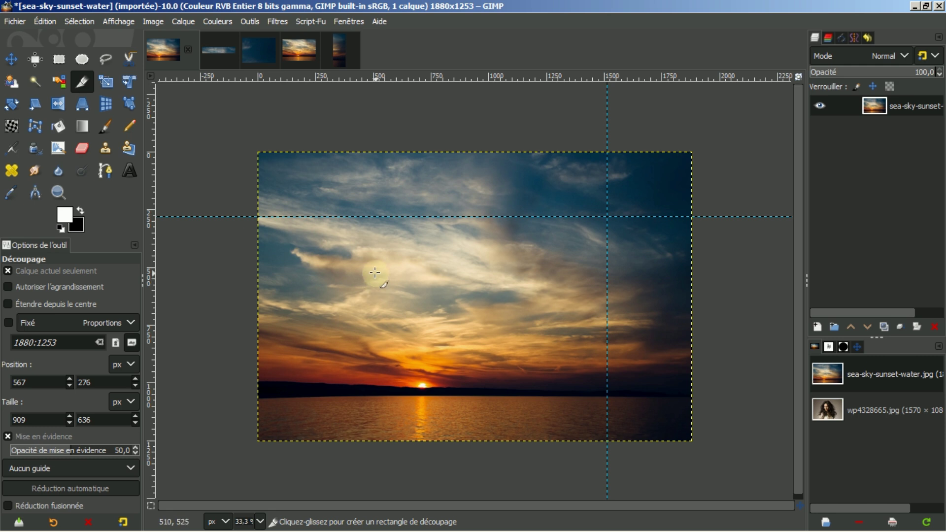
Close all four sliced images and discard their changes, keeping only the original sunset image open.
click(348, 55)
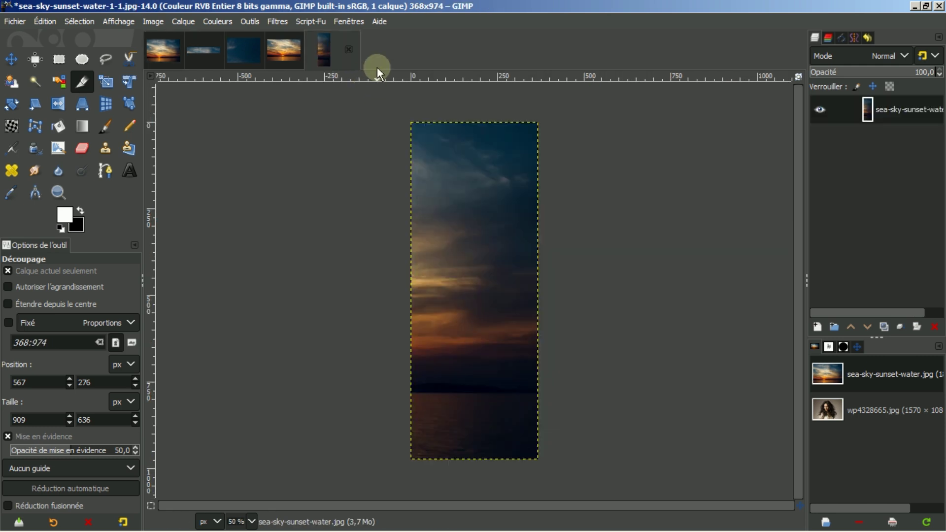
click(347, 50)
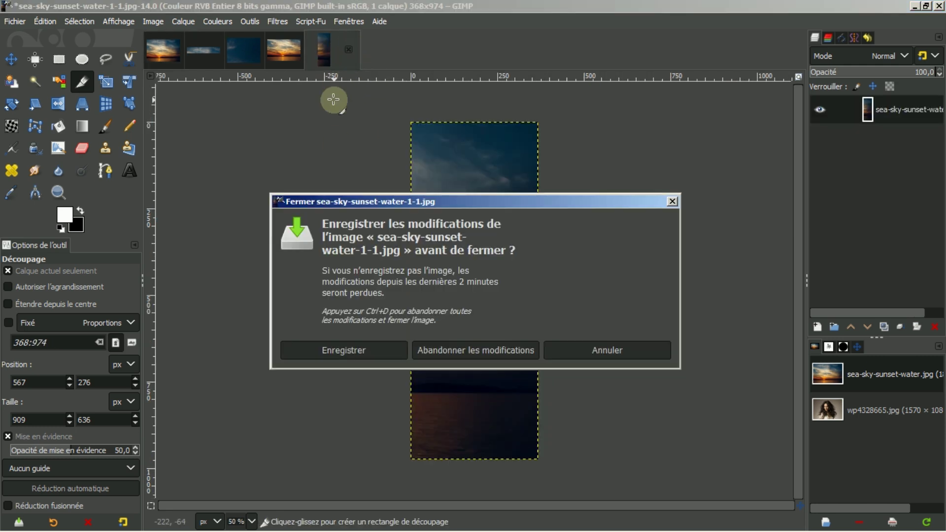
click(471, 349)
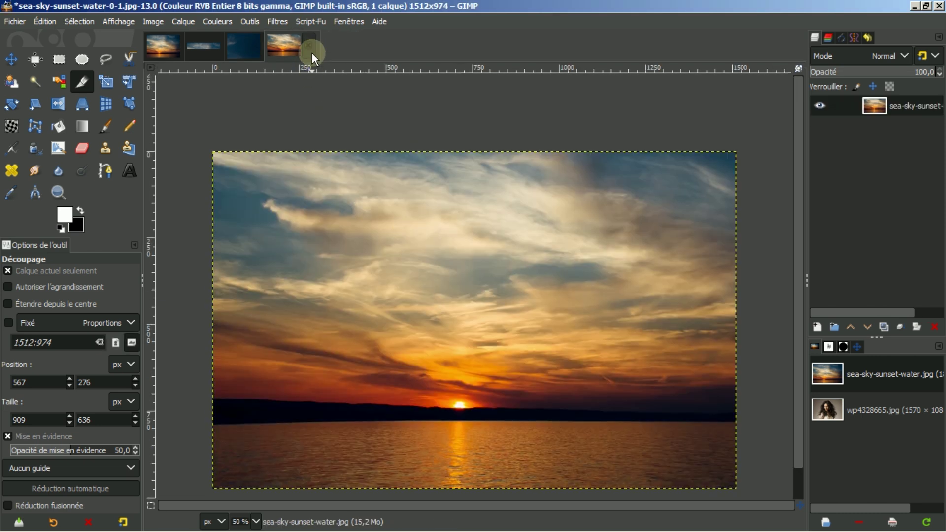
click(310, 44)
click(459, 353)
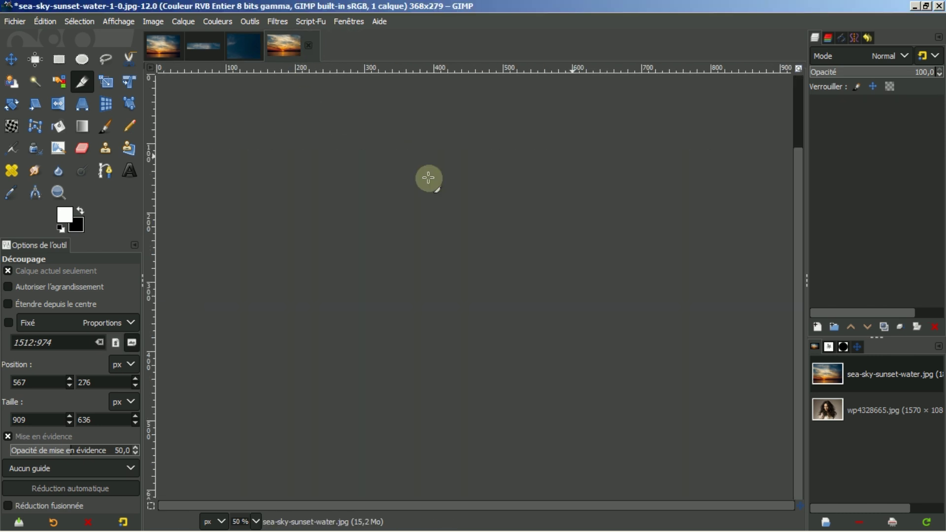
click(268, 45)
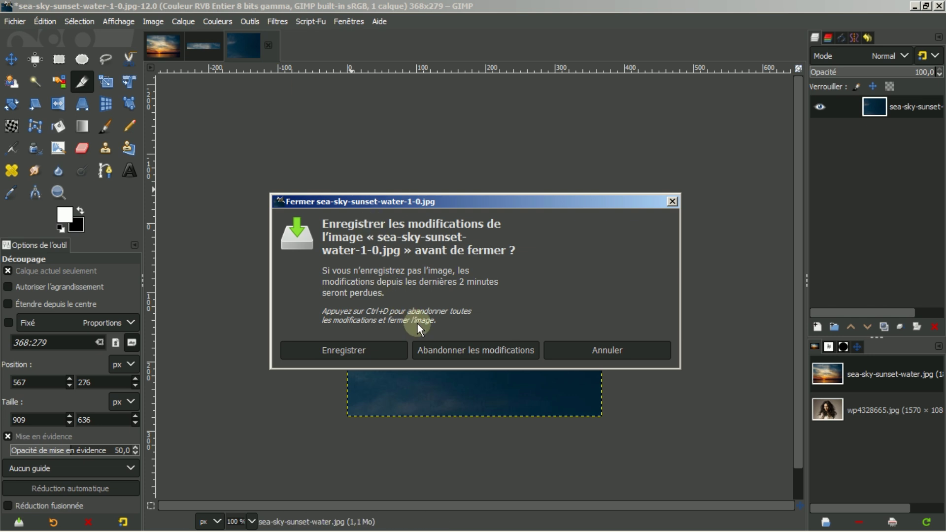
click(454, 354)
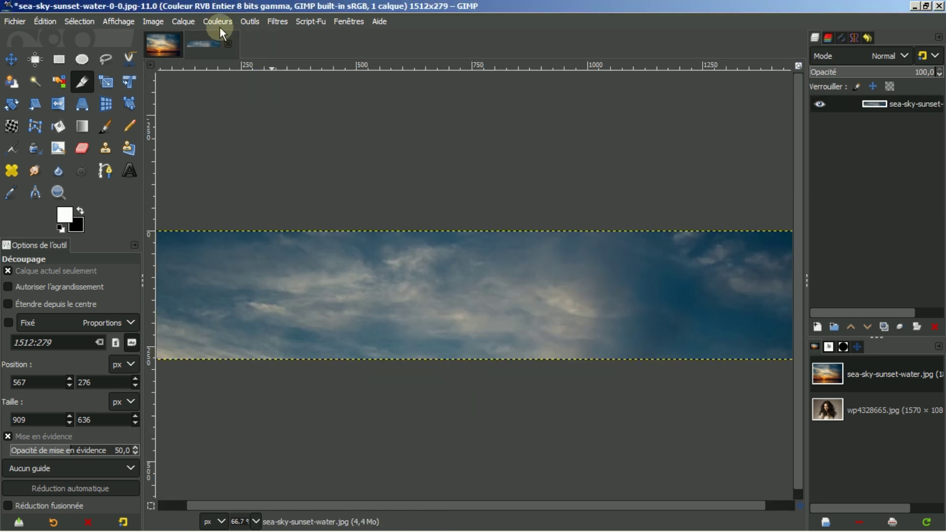
click(227, 43)
click(458, 351)
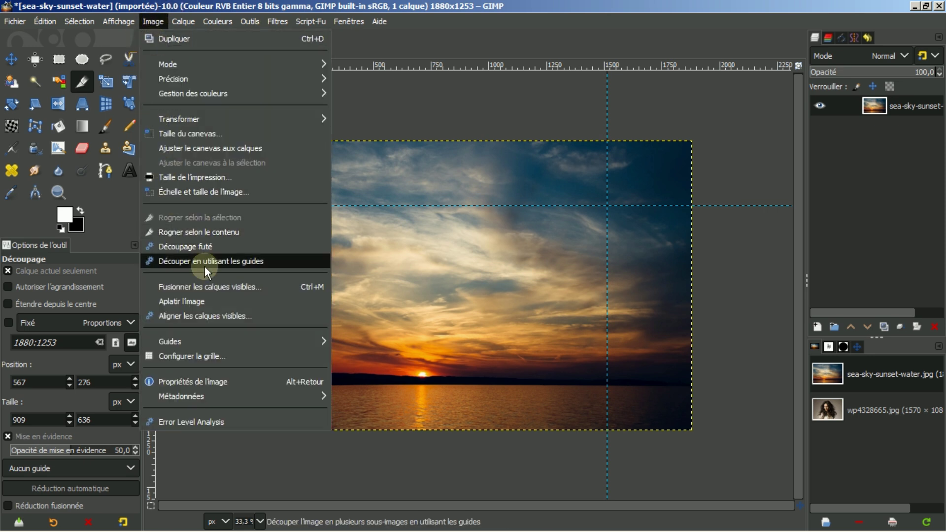
Remove the horizontal and vertical guides from the image using the Move tool set to "Pointer un calque ou un guide".
mouse_move(190, 344)
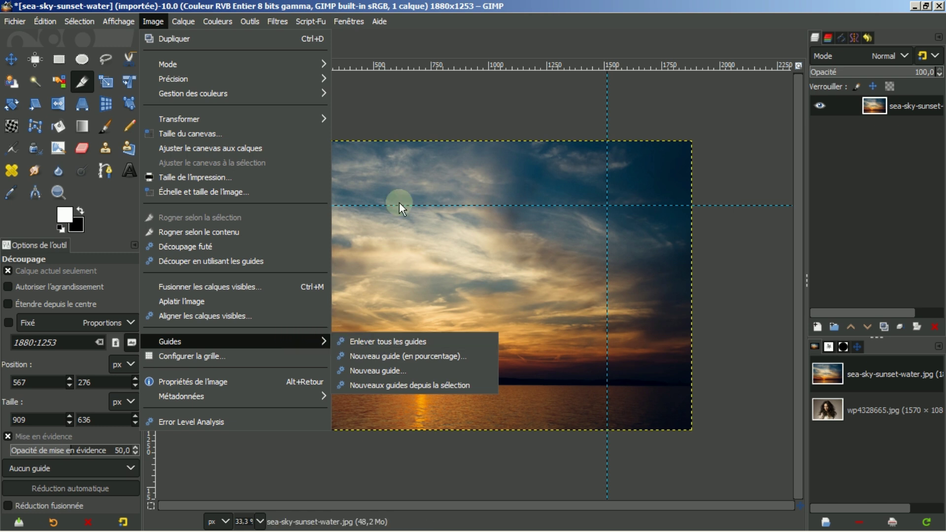
click(430, 106)
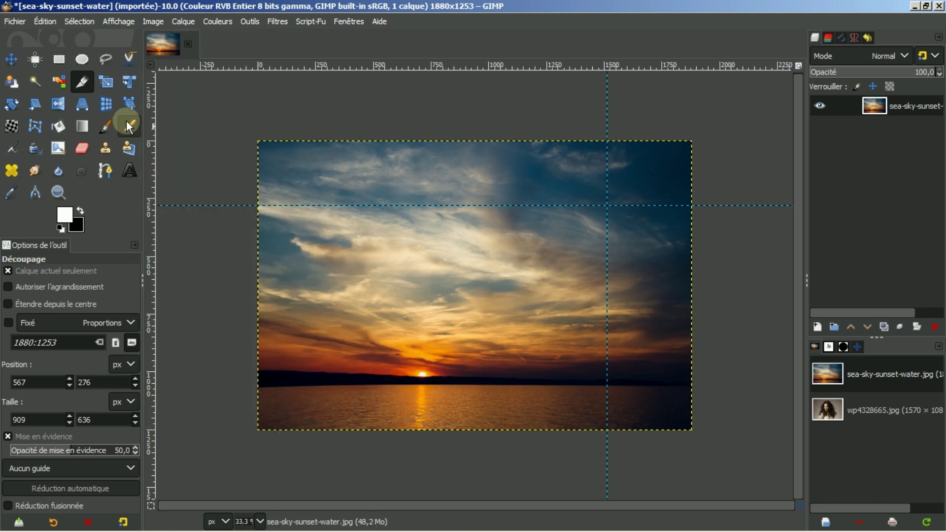
click(11, 60)
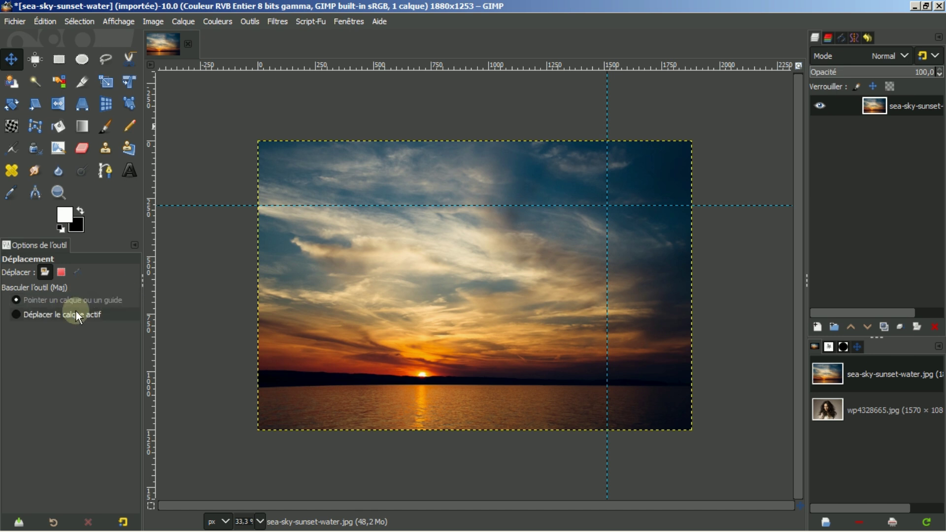
click(53, 314)
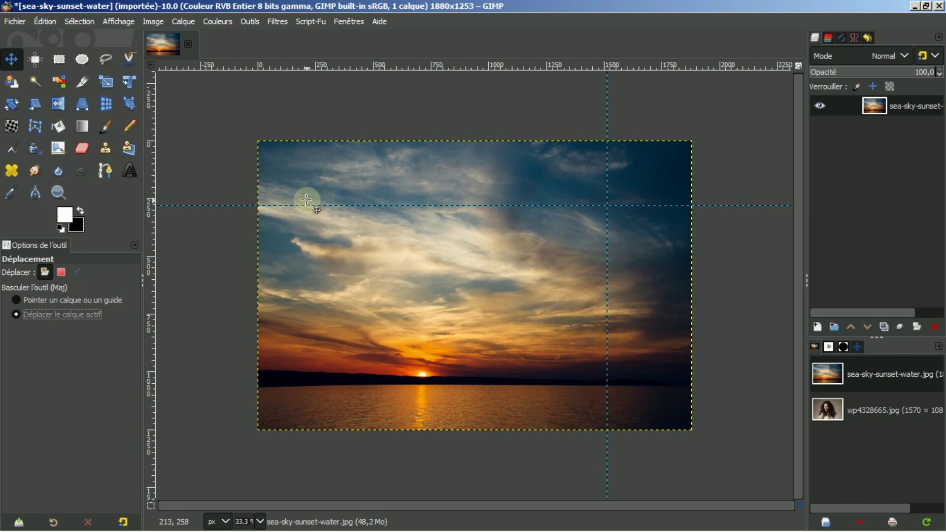
click(16, 301)
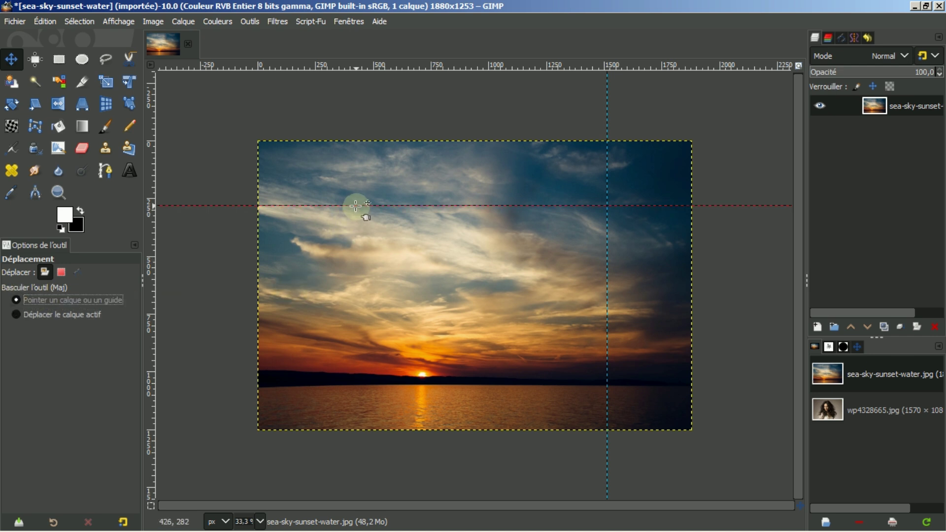
drag(364, 203, 420, 63)
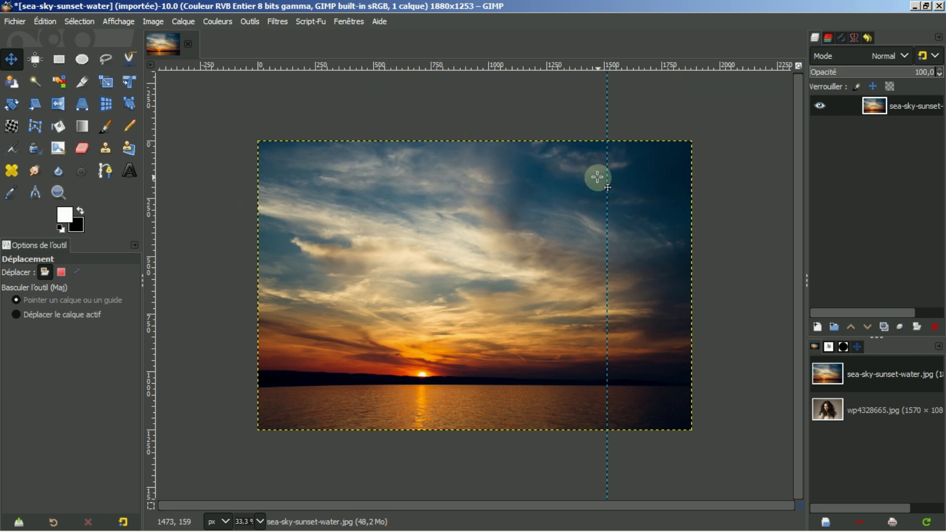
drag(606, 178, 153, 173)
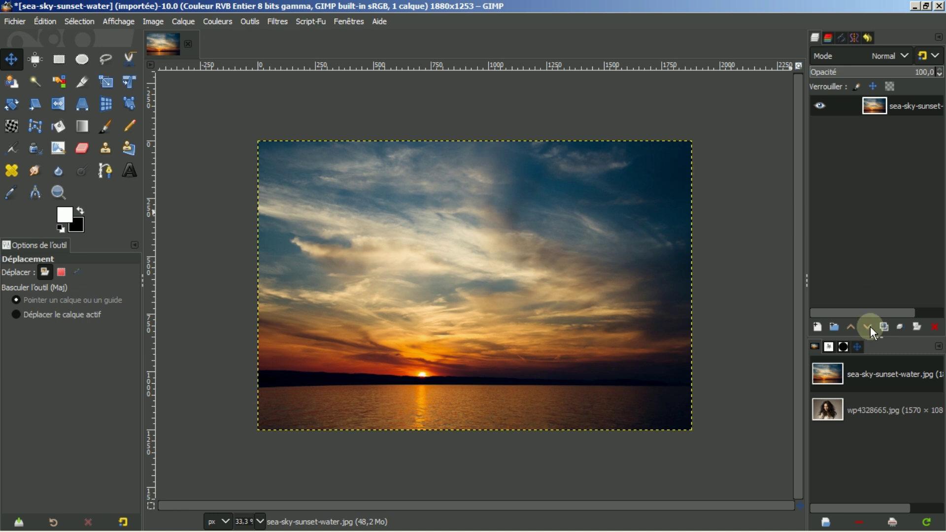
Open the portrait image wp4328665.jpg from the document history.
click(826, 410)
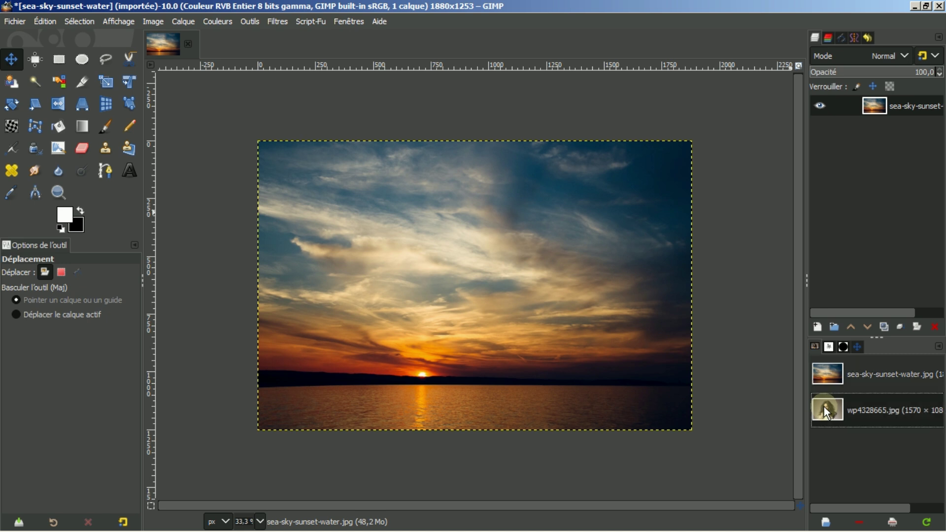
double_click(822, 410)
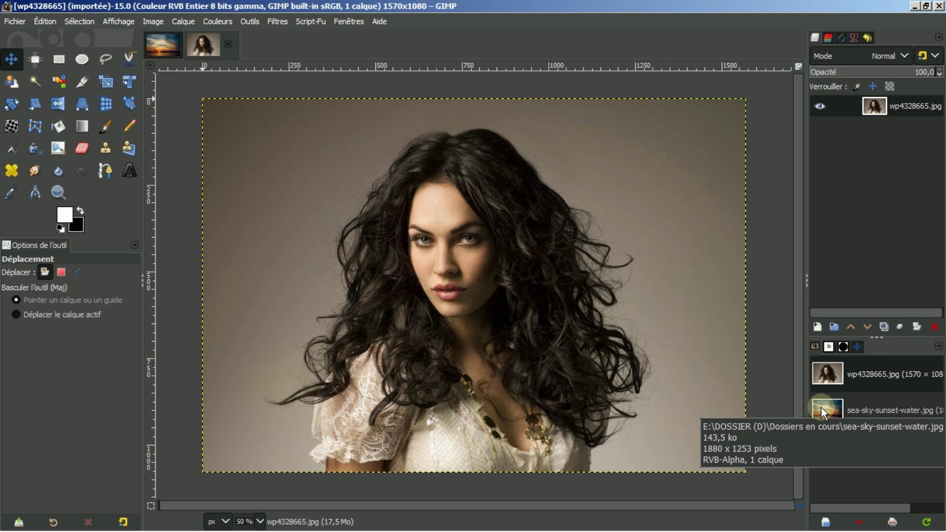
Switch to Chrome and look through the YouTube channel's videos down to the beginner tutorial "GIMP: Tuto 5 ( le détourage )".
mouse_move(82, 498)
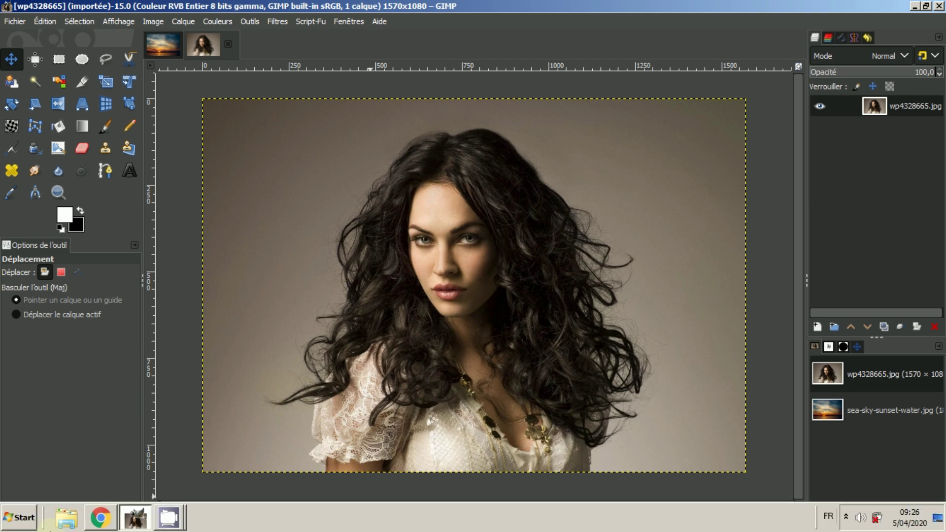
click(101, 517)
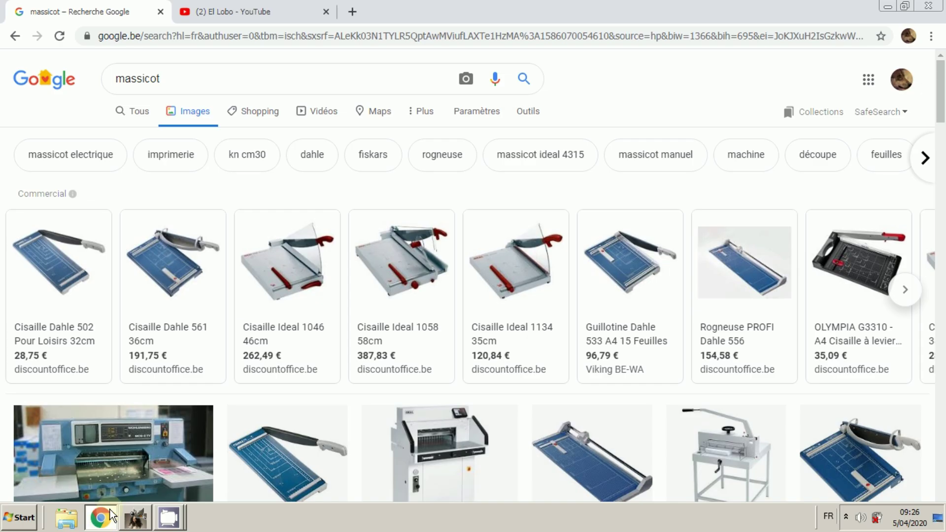
click(249, 15)
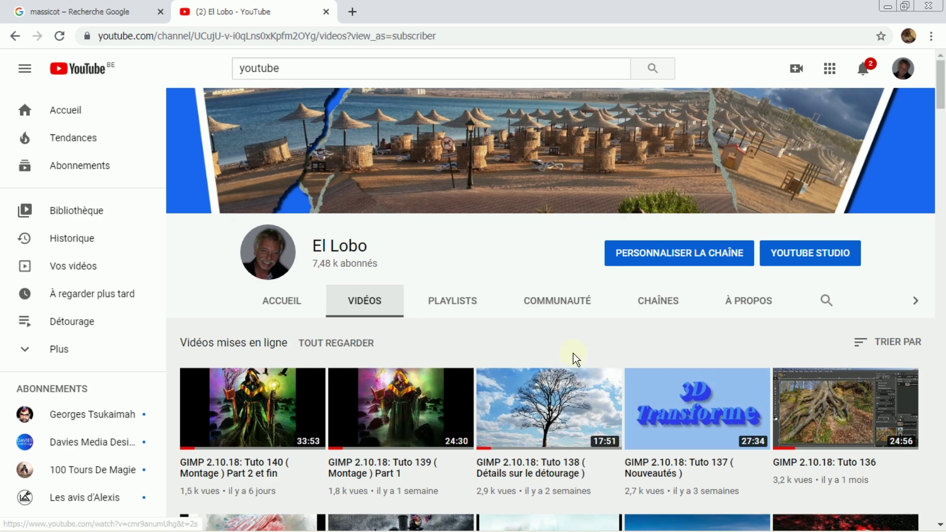
scroll(854, 269, down, 3)
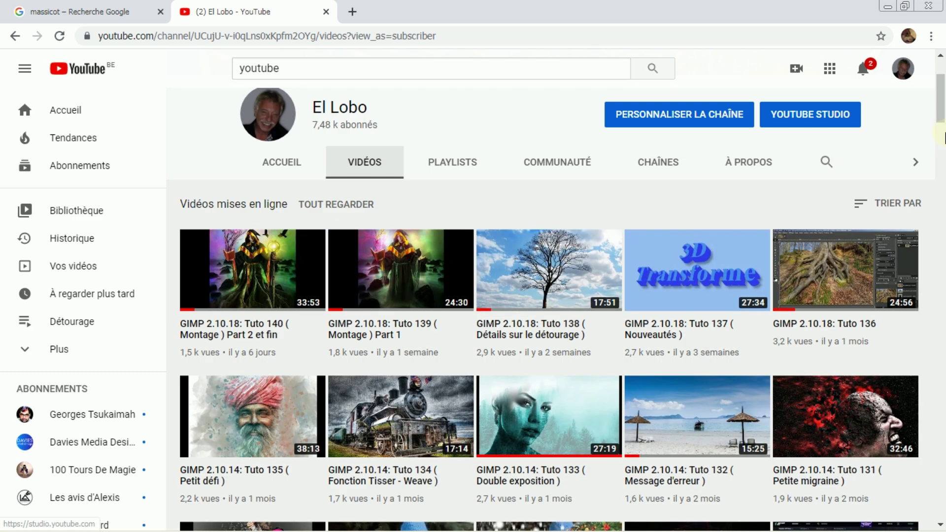
drag(942, 109, 942, 480)
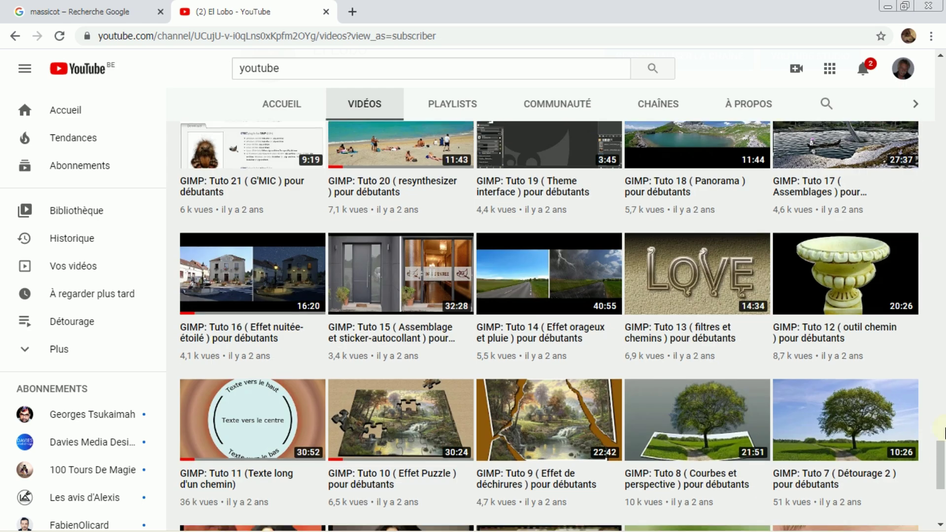
drag(941, 448, 941, 476)
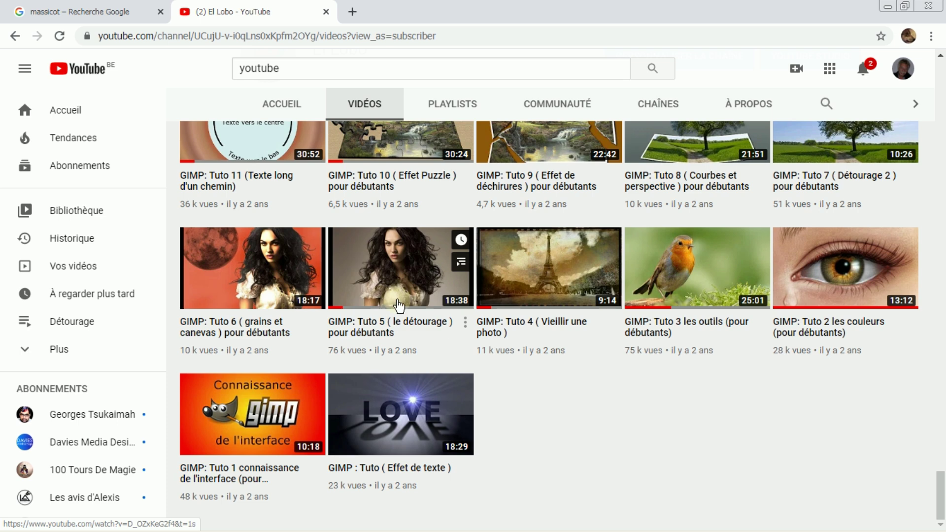
mouse_move(173, 530)
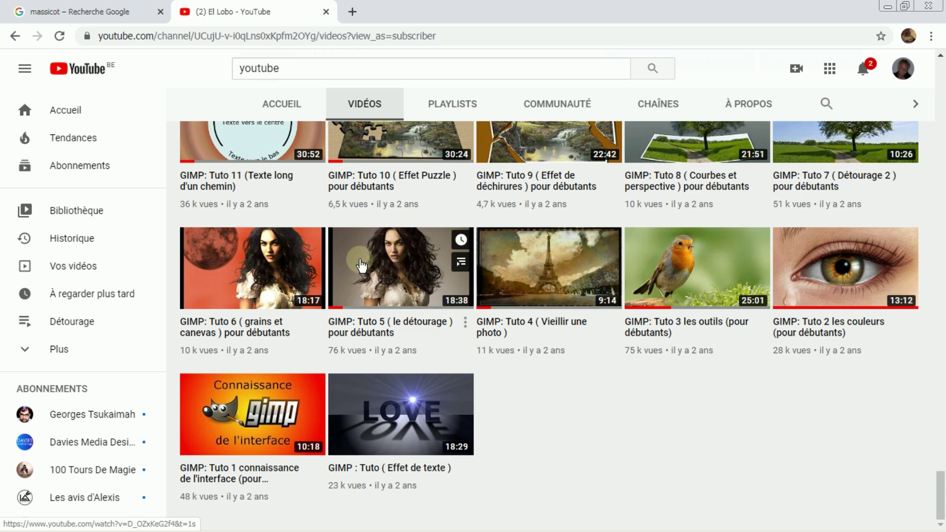
Browse back up the channel's list from the early cutout tutorials to the layer mask tutorials, and return to GIMP.
scroll(457, 256, up, 3)
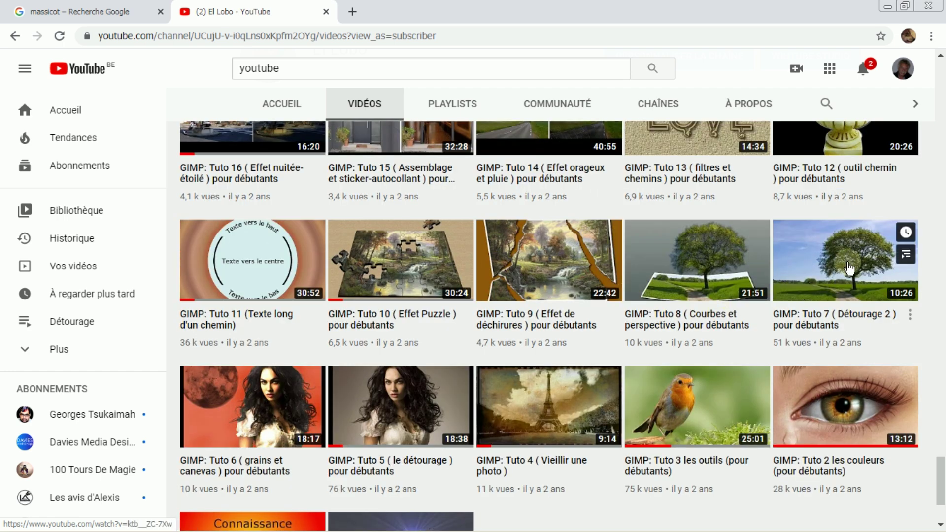
scroll(831, 269, up, 3)
scroll(816, 280, up, 3)
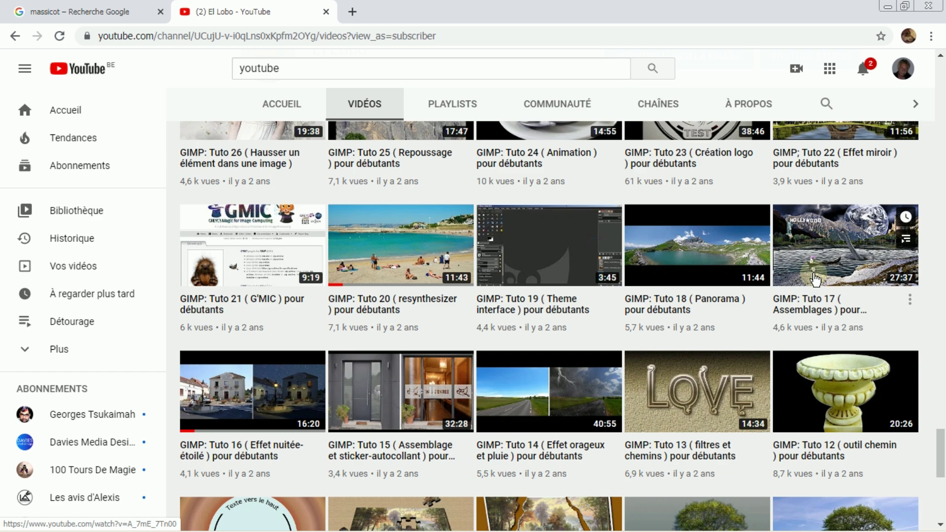
scroll(813, 281, up, 9)
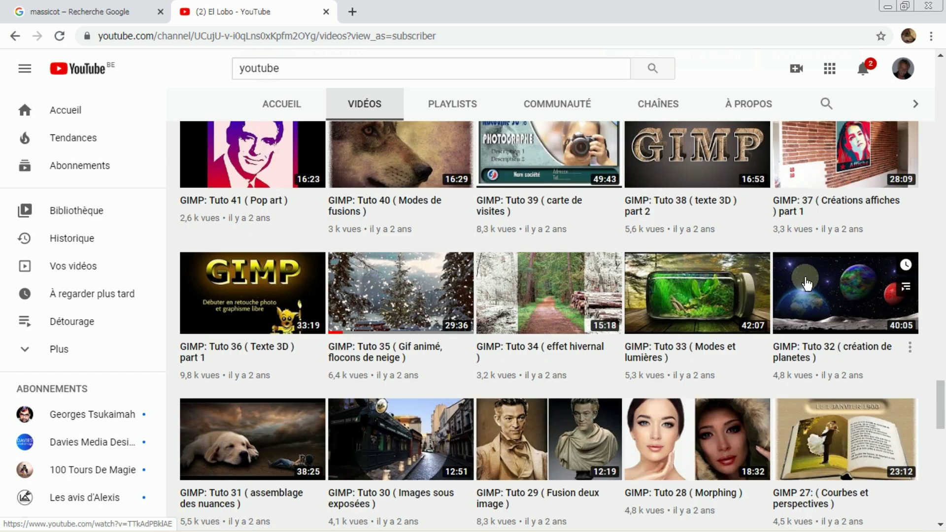
scroll(807, 283, up, 9)
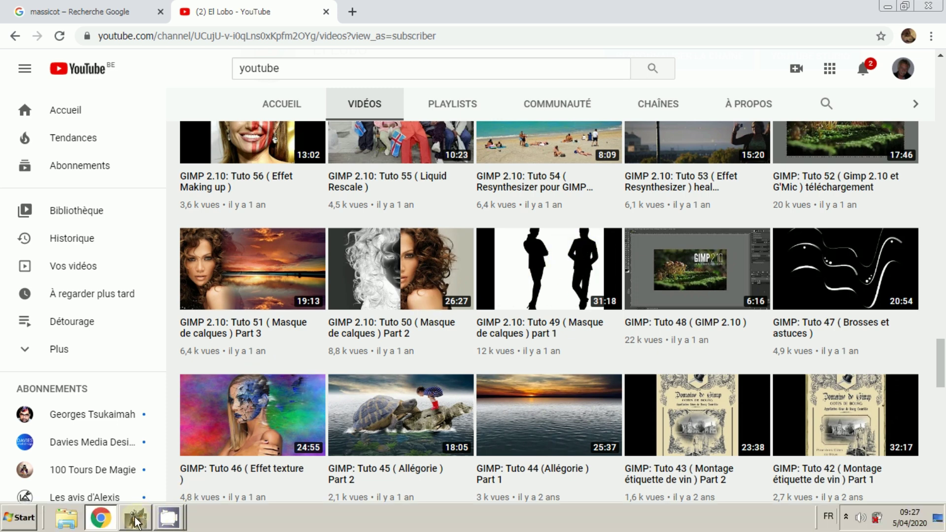
click(136, 520)
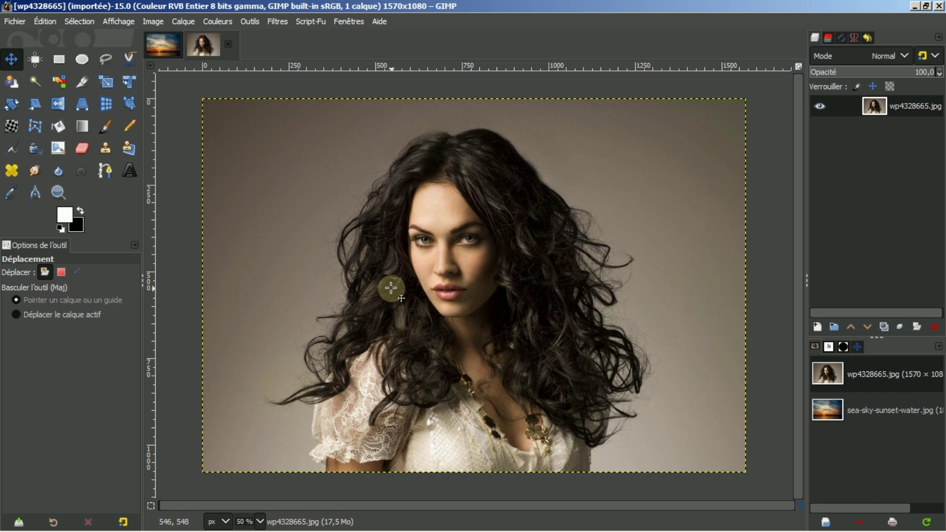
Paste a copy of the sunset image into the portrait image as a new layer beneath the portrait layer.
click(161, 46)
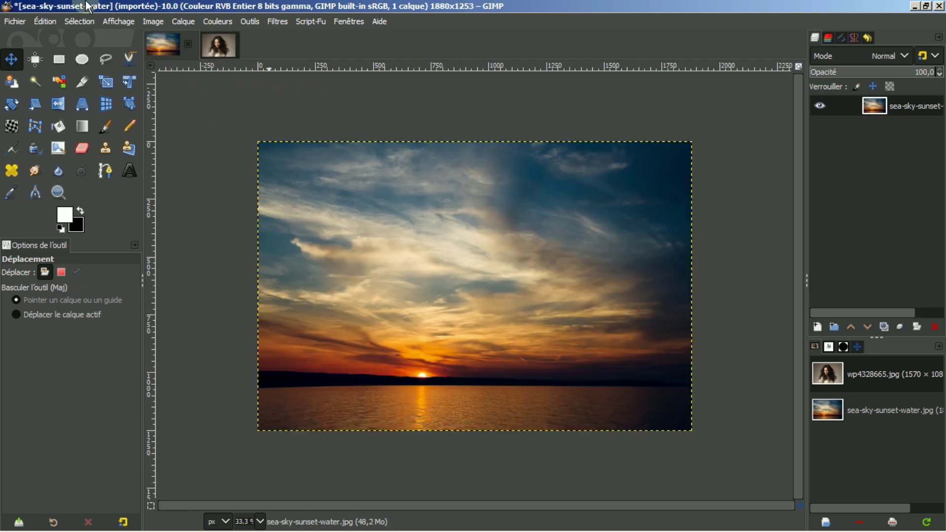
click(45, 21)
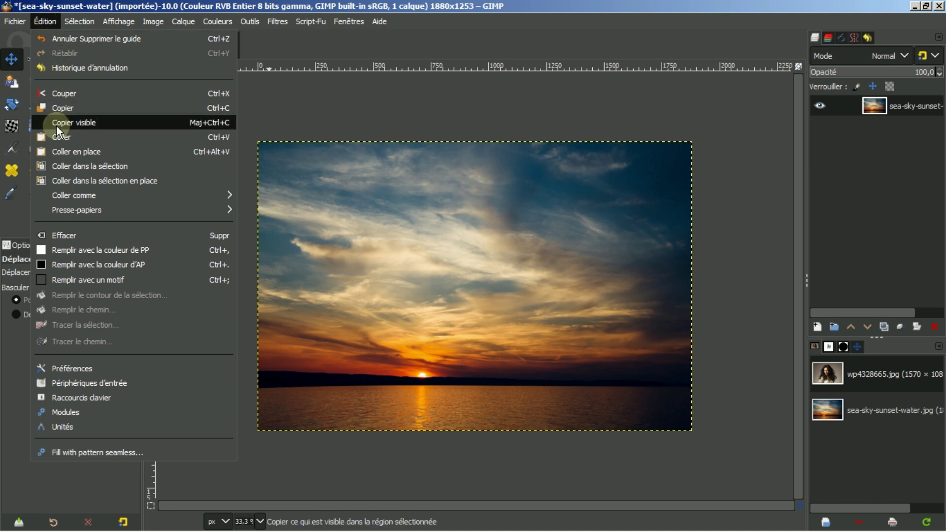
click(69, 108)
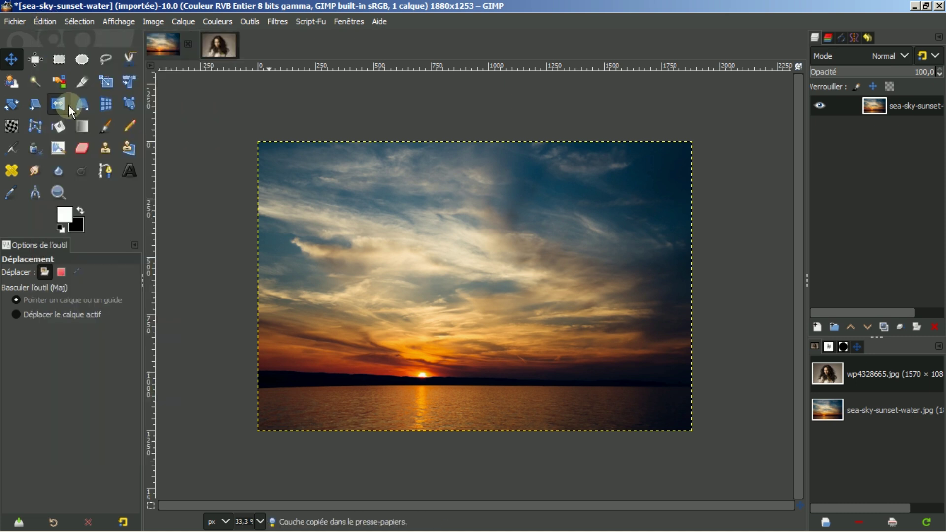
click(220, 43)
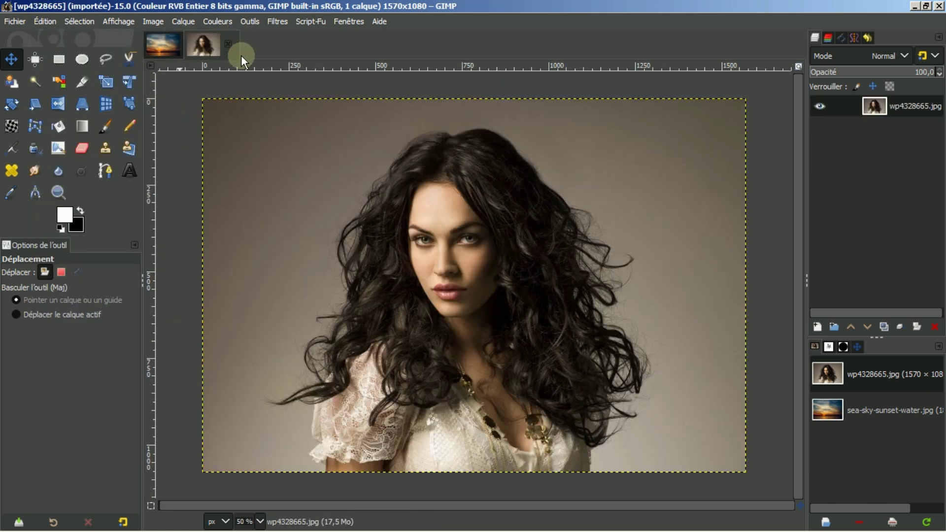
click(49, 23)
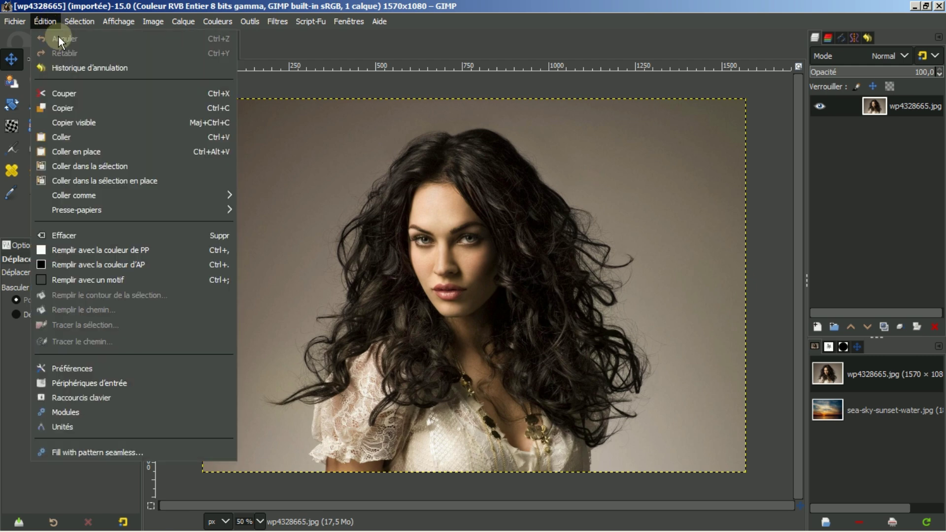
click(67, 136)
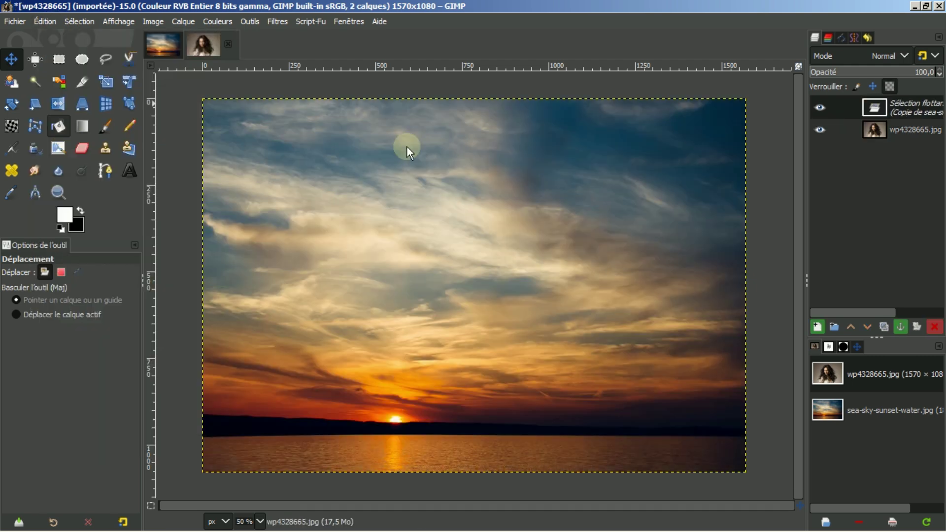
click(817, 326)
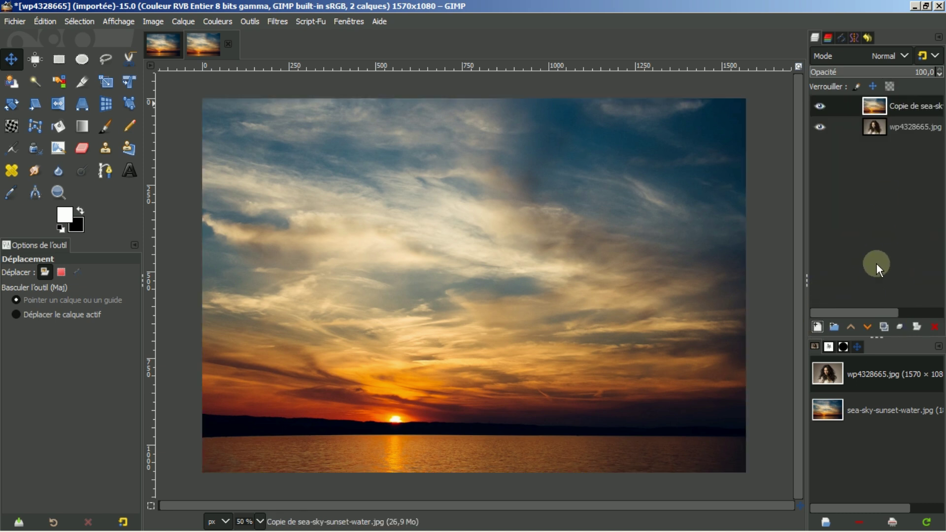
click(866, 327)
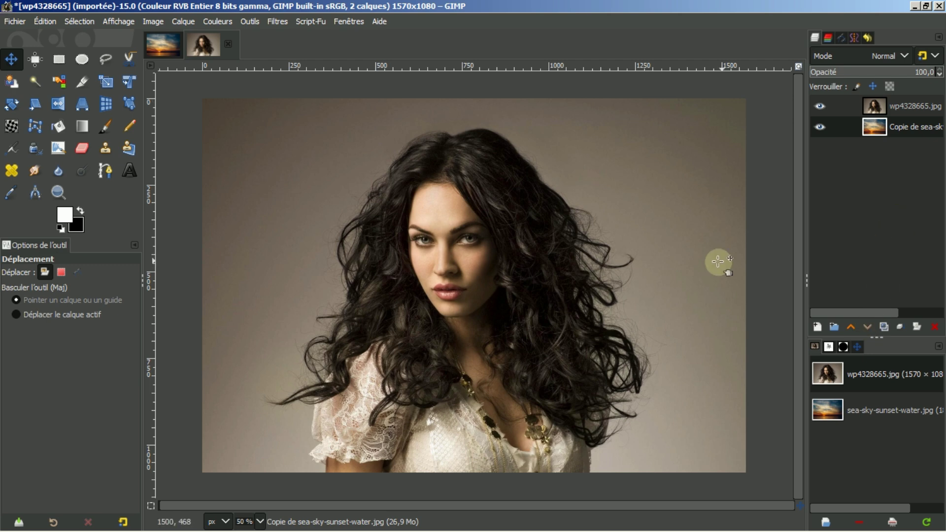
Compare the boundaries of the portrait and sunset layers by briefly hiding the portrait and selecting each layer in turn.
scroll(670, 270, down, 1)
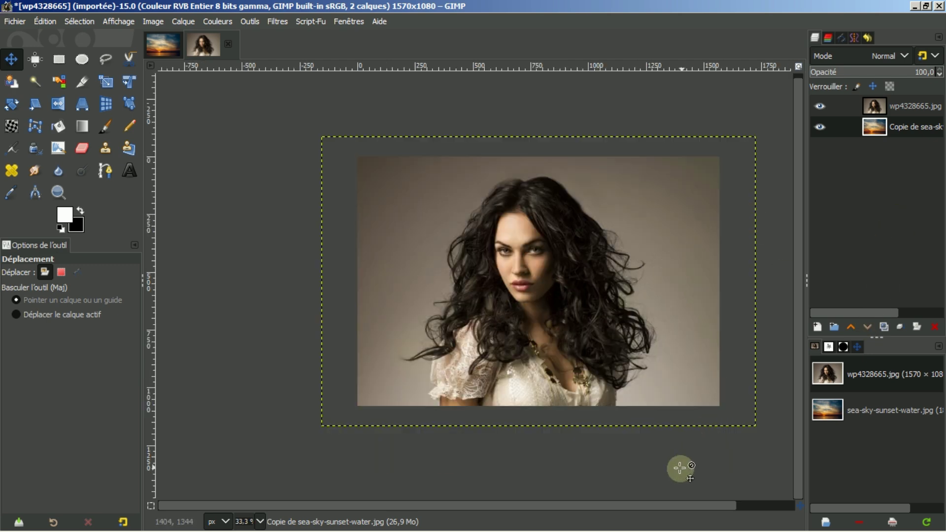
scroll(658, 504, right, 2)
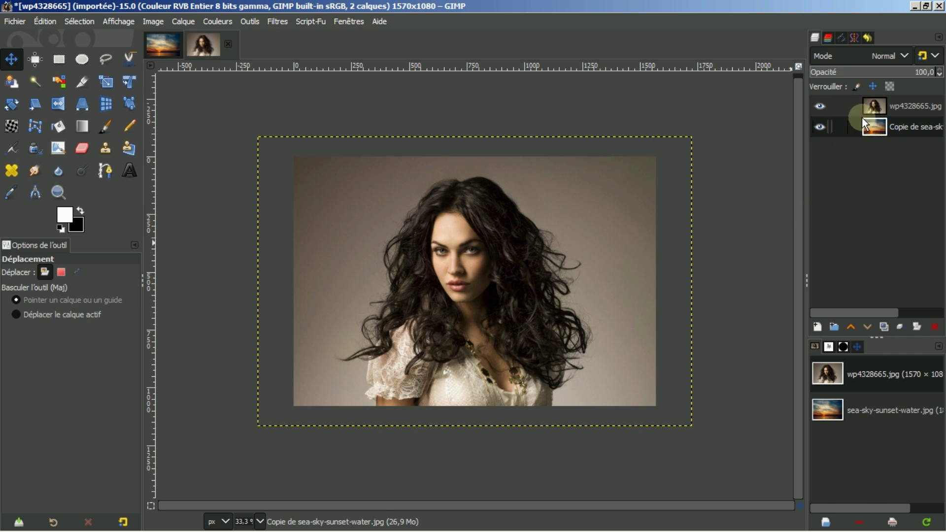
click(821, 105)
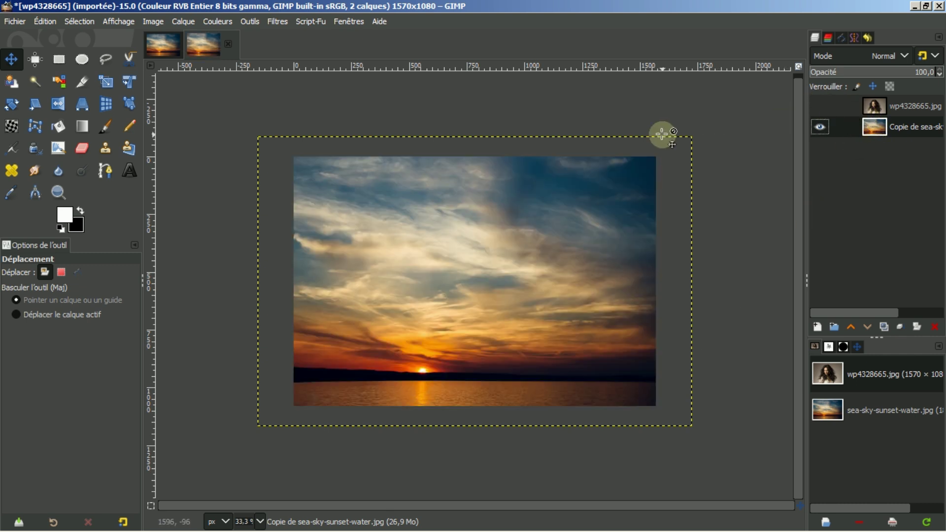
click(822, 106)
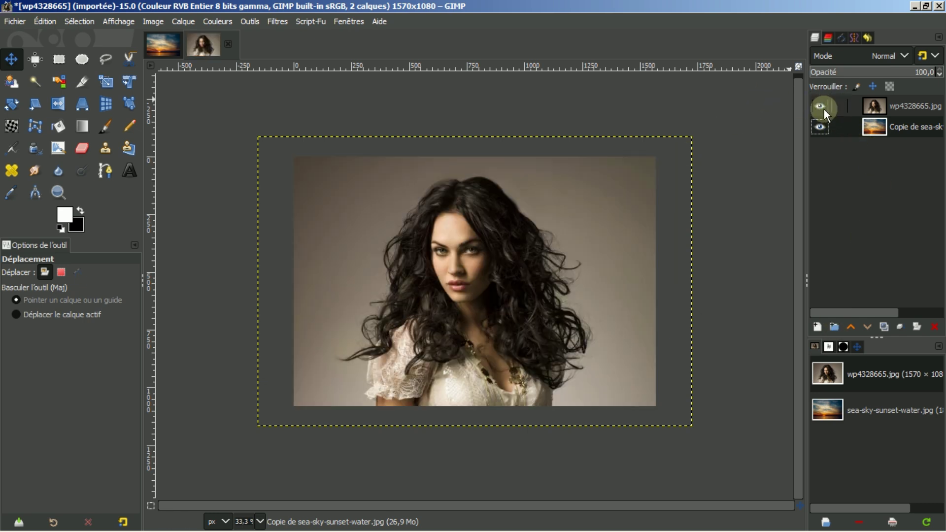
click(877, 108)
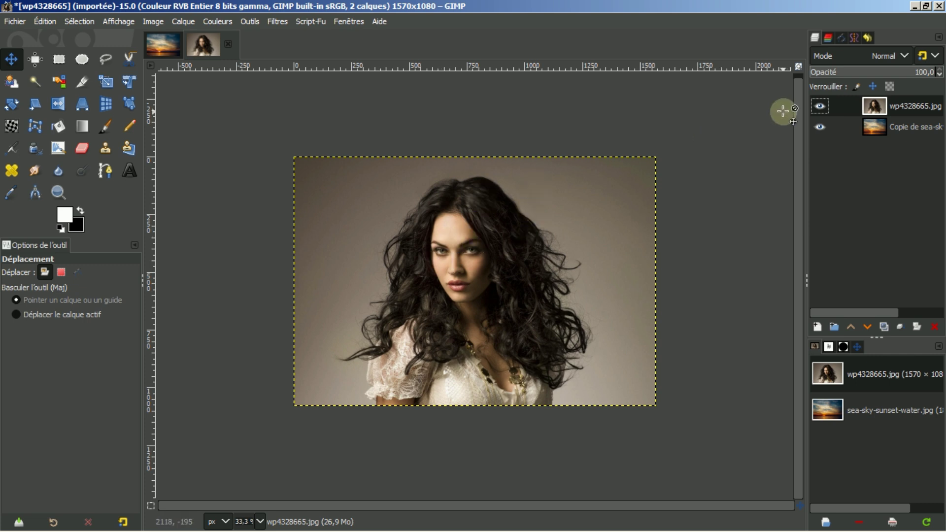
click(872, 125)
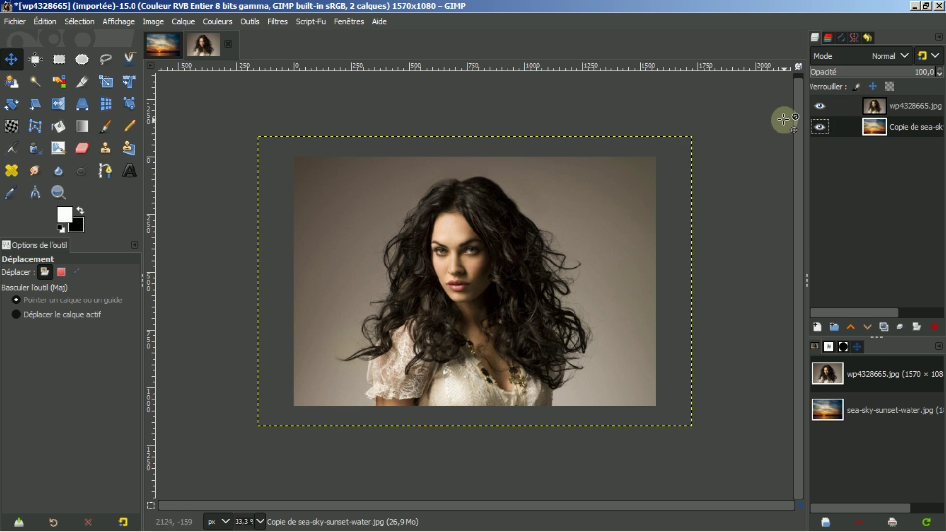
Hide and show the portrait layer again to examine how the sunset layer extends past the canvas.
click(820, 105)
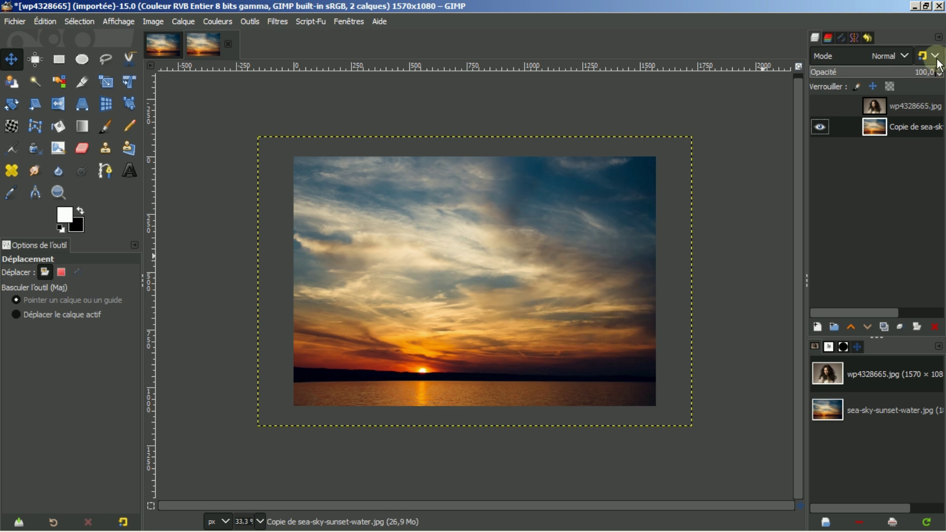
drag(873, 104, 803, 129)
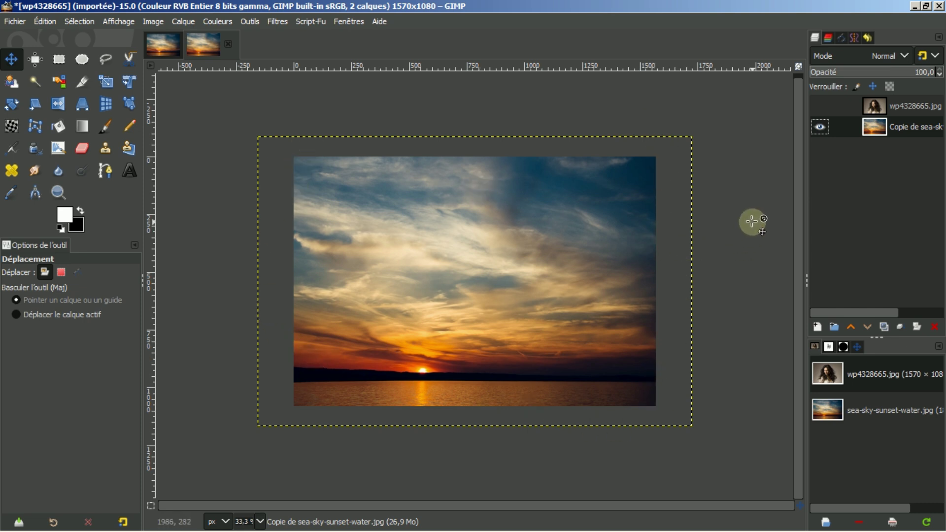
click(819, 106)
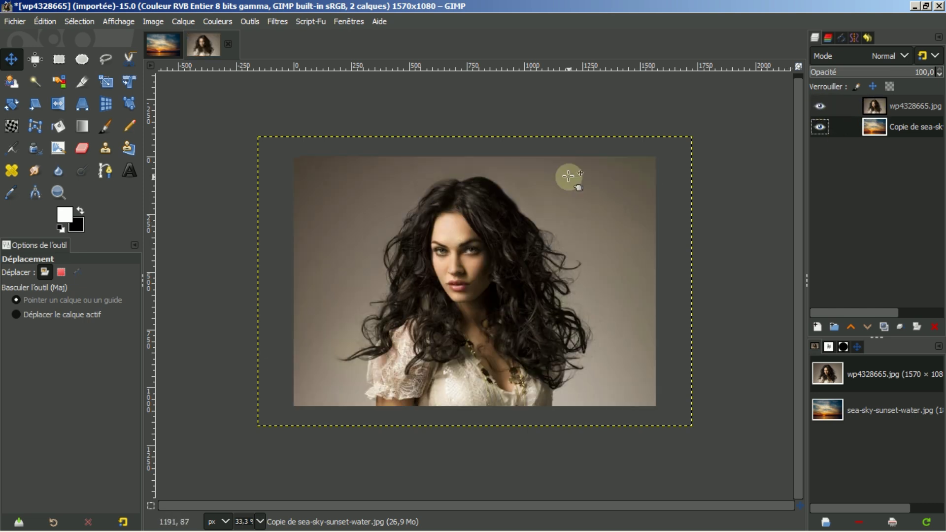
click(824, 105)
click(870, 124)
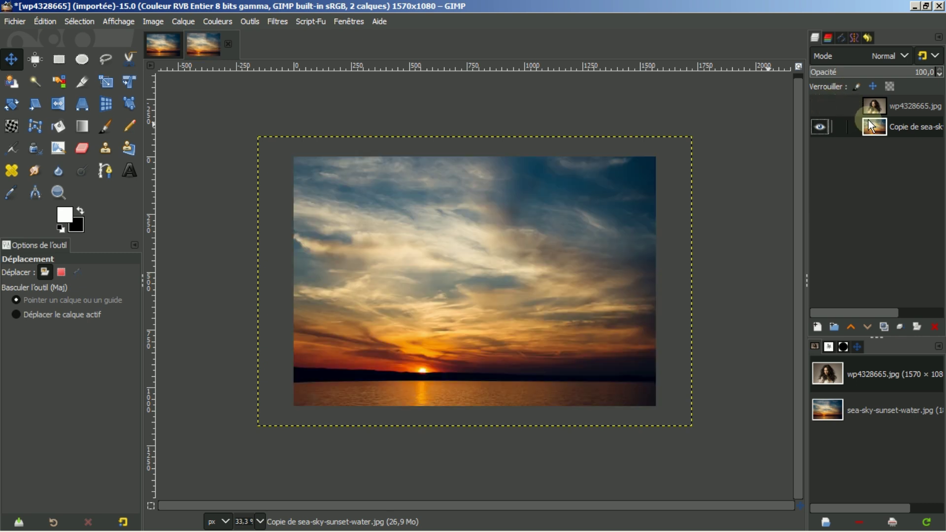
click(819, 106)
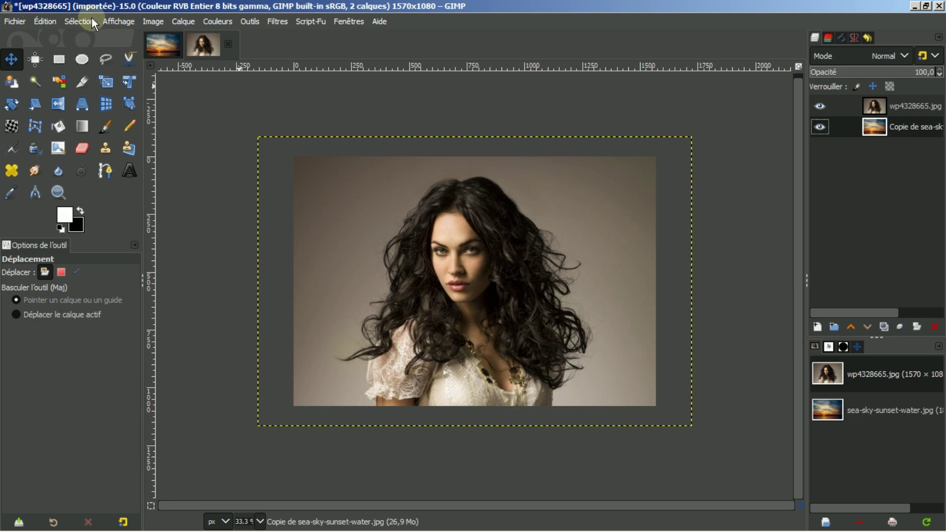
View the parts of the sunset layer outside the canvas with "Tout afficher", and switch that option back off.
click(117, 21)
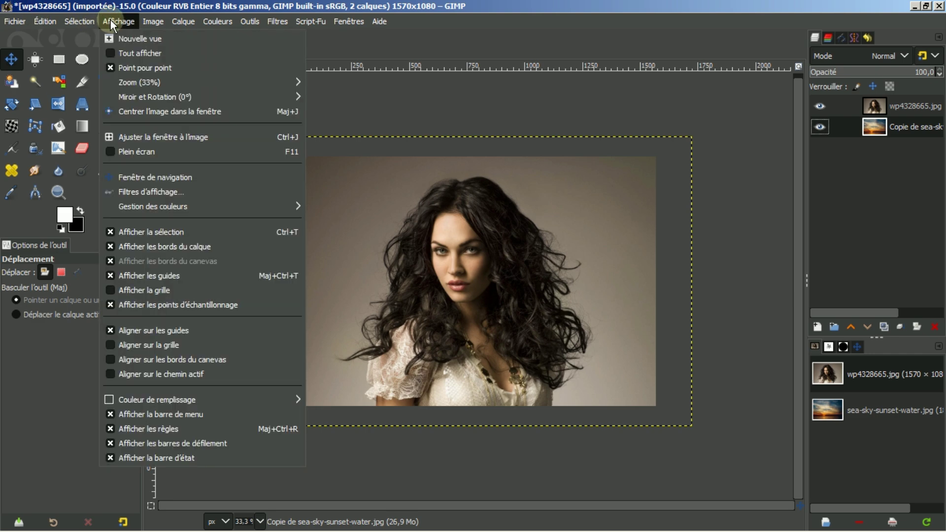
click(116, 54)
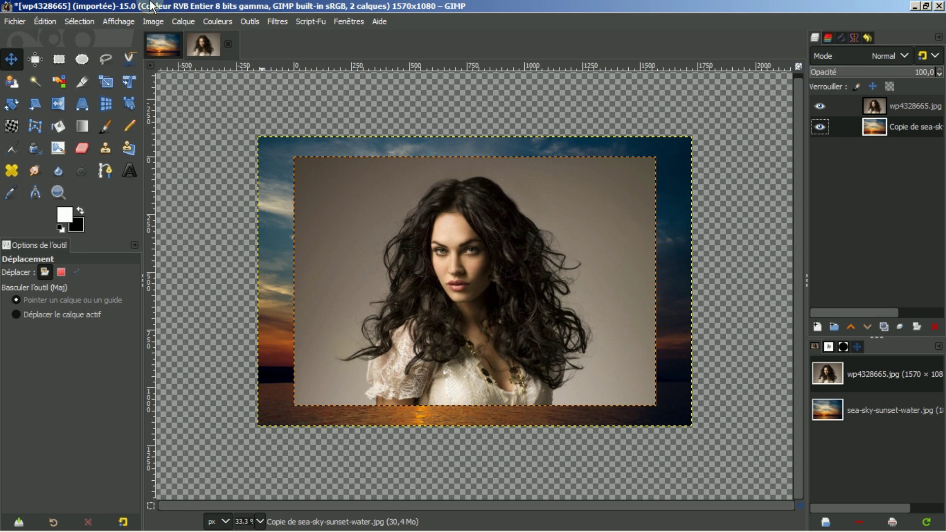
click(113, 19)
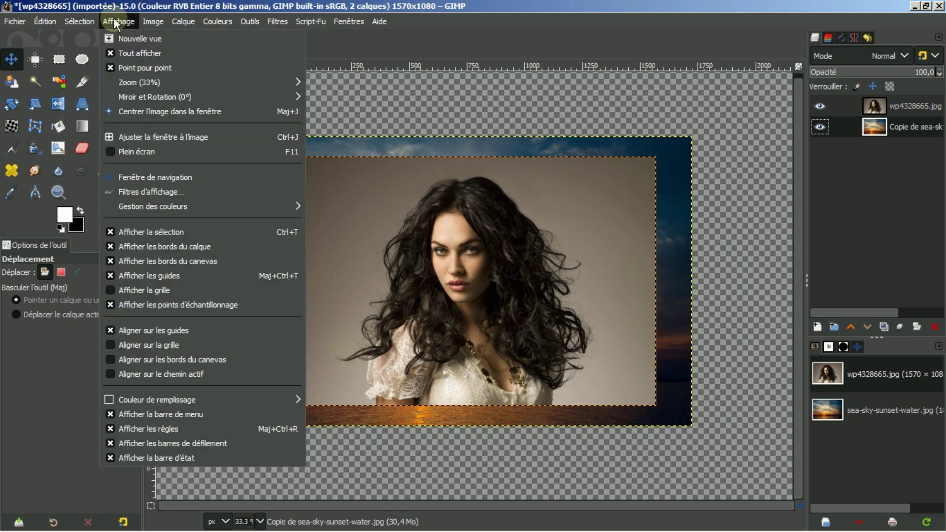
click(119, 54)
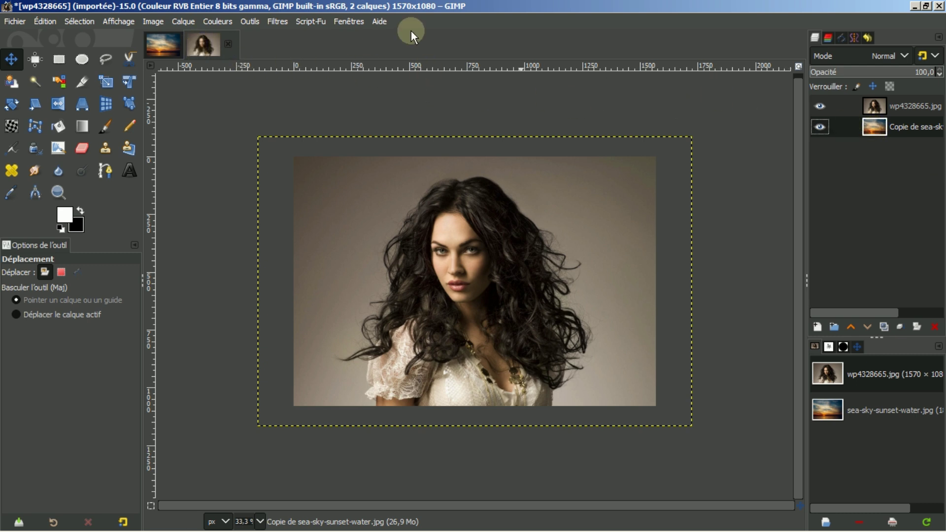
Try to crop the sunset layer to its content.
click(178, 22)
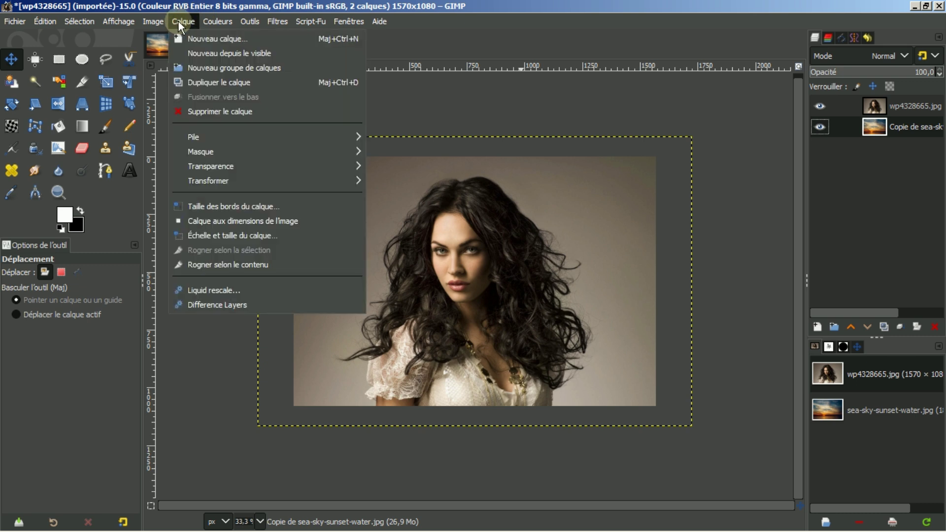
click(236, 265)
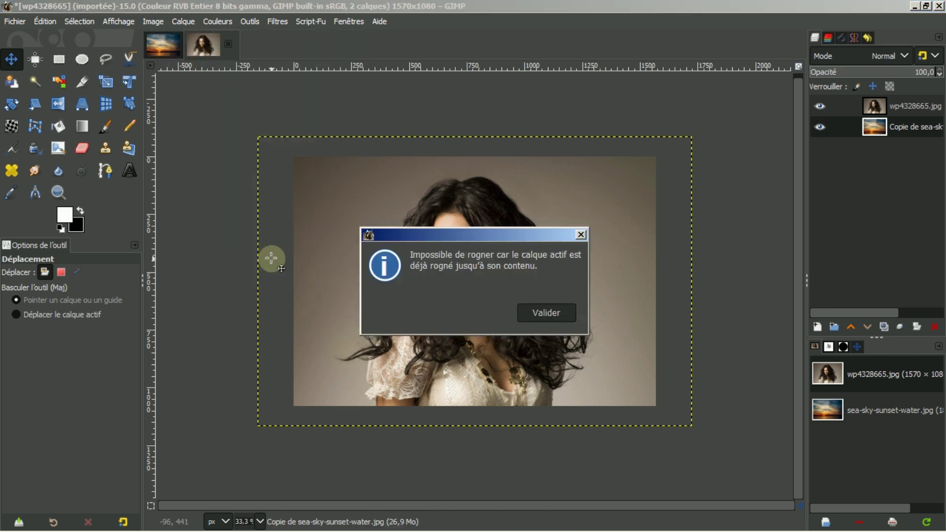
click(532, 315)
drag(905, 125, 307, 115)
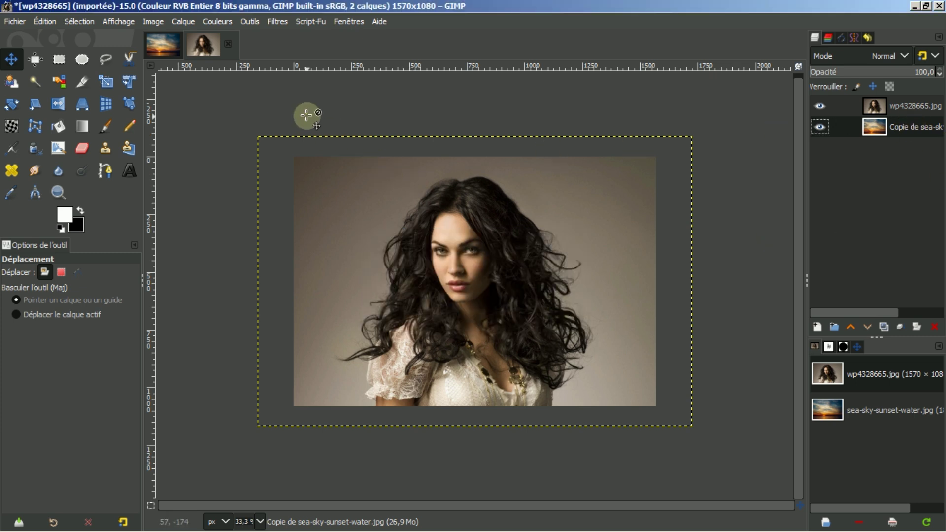
Fit the canvas to the layers so that it takes in the whole sunset layer.
click(153, 22)
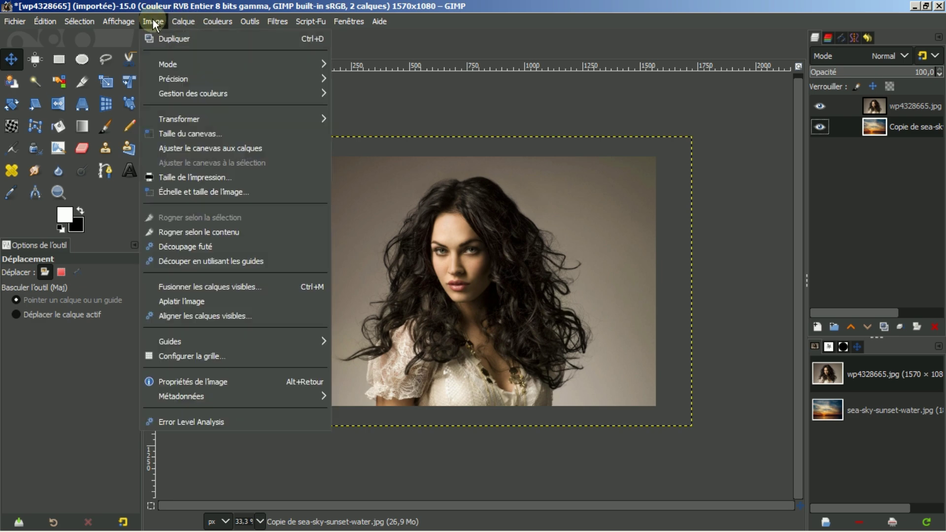
click(179, 147)
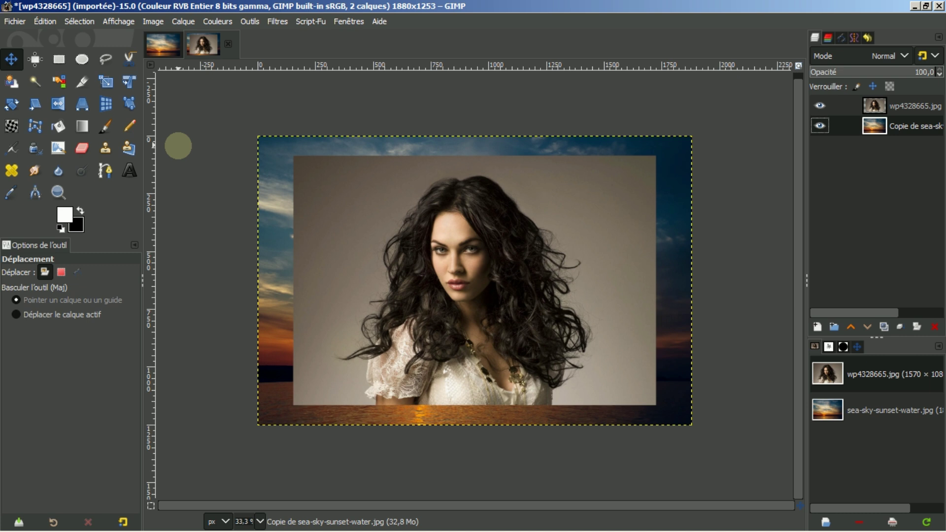
click(874, 127)
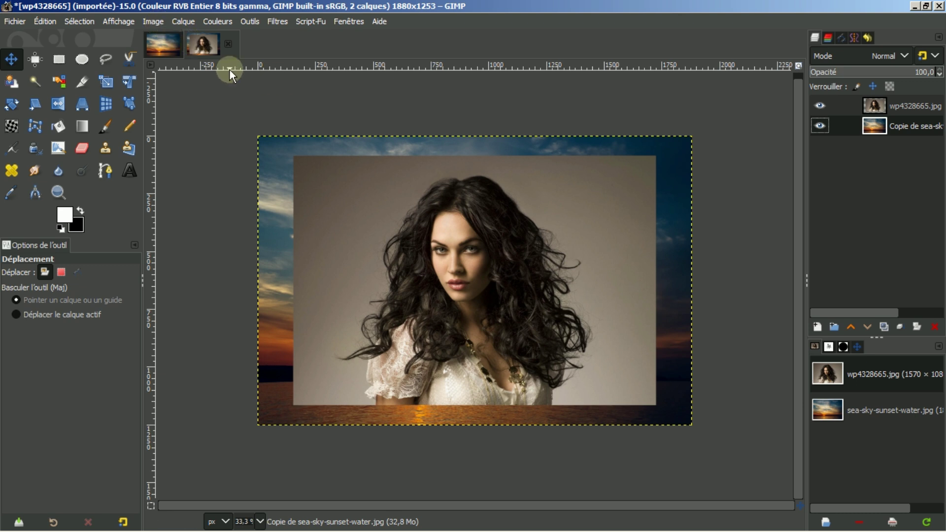
click(154, 22)
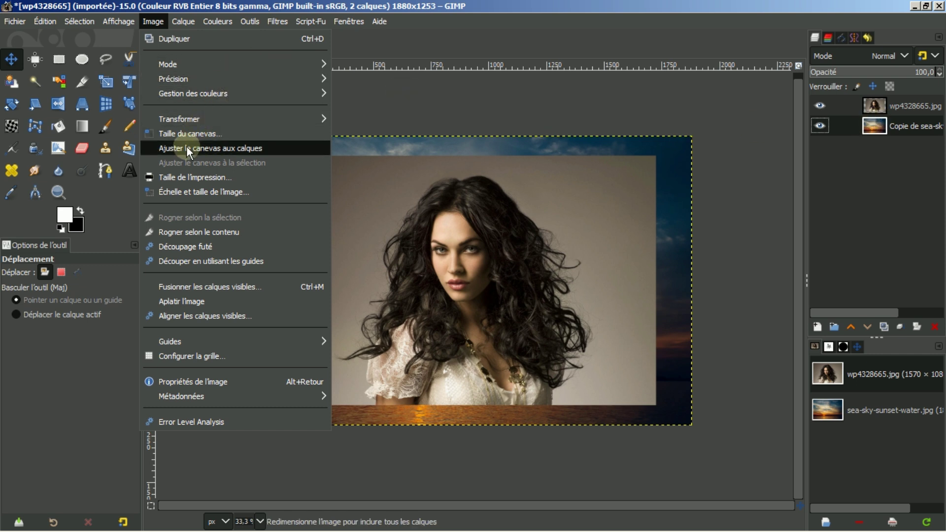
click(880, 125)
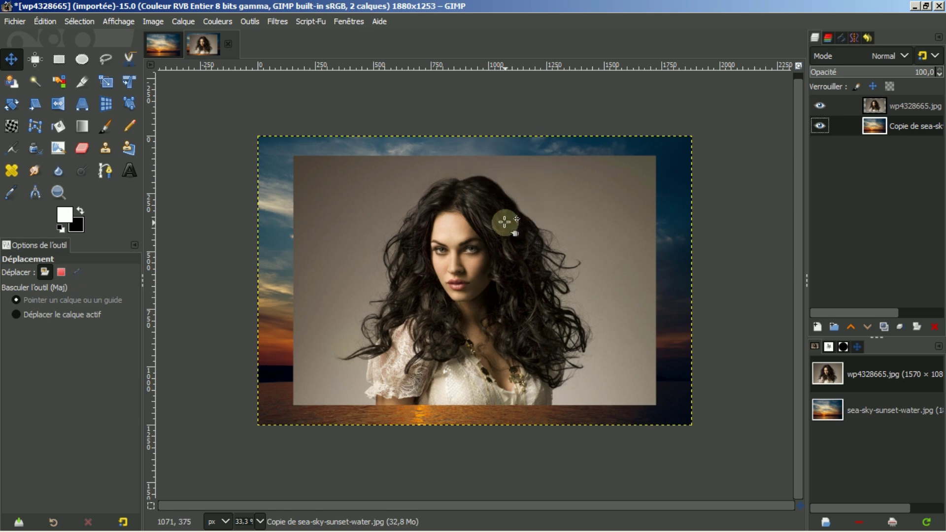
Extend the portrait layer to the image dimensions, with the Eraser tool selected.
ctrl+scroll(505, 223, up, 1)
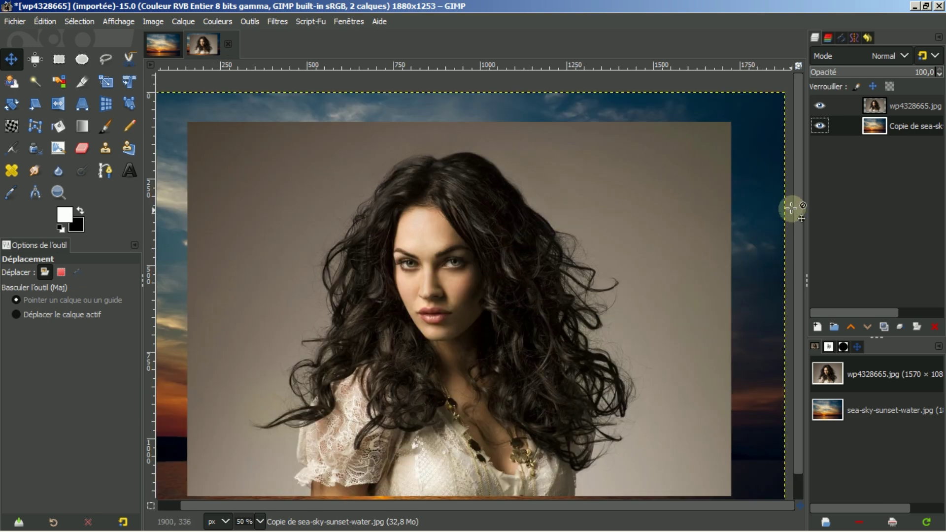
drag(799, 211, 797, 235)
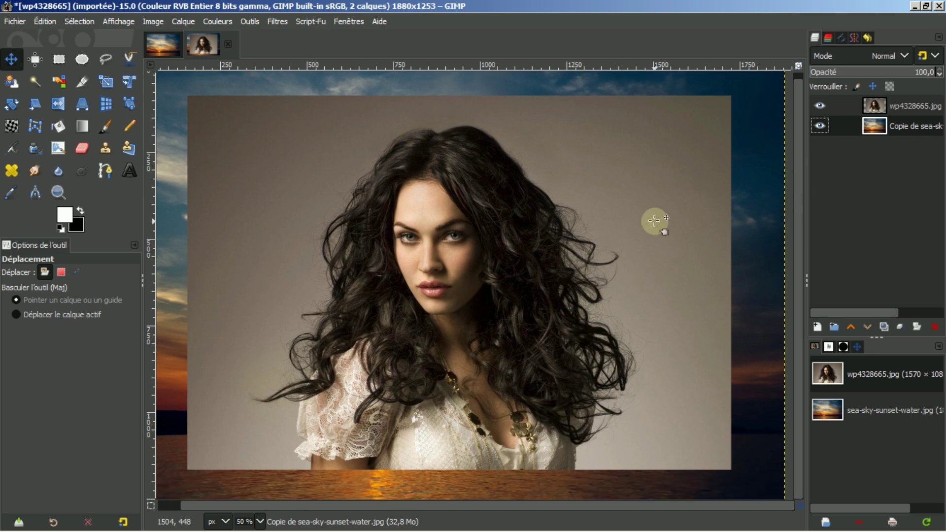
click(905, 113)
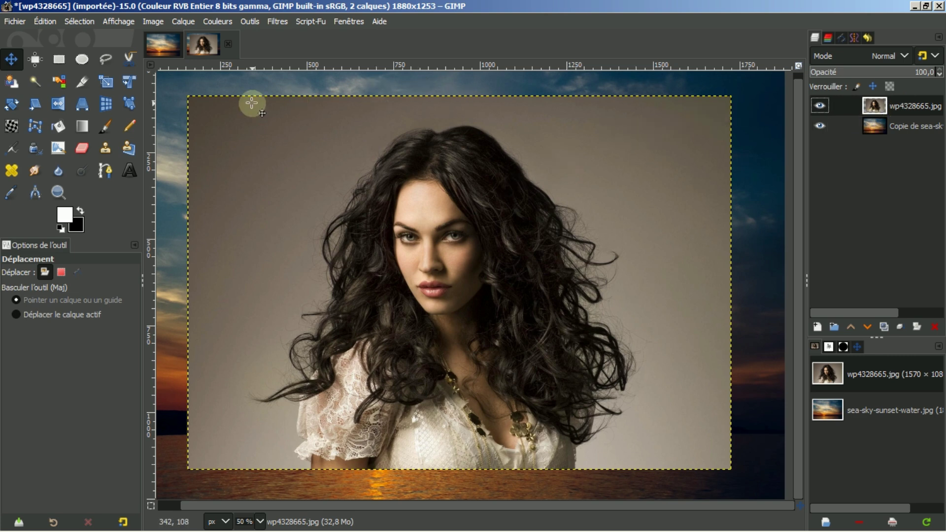
click(82, 147)
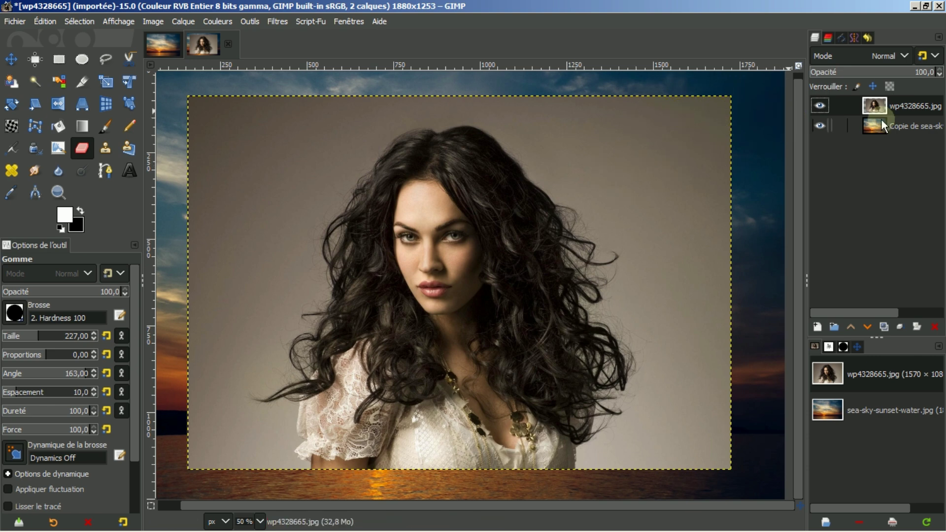
right_click(875, 106)
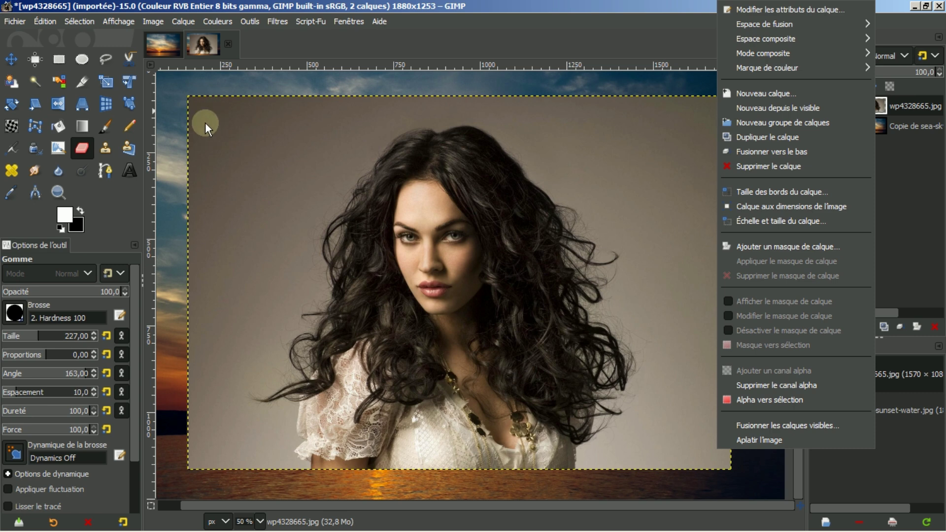
click(759, 207)
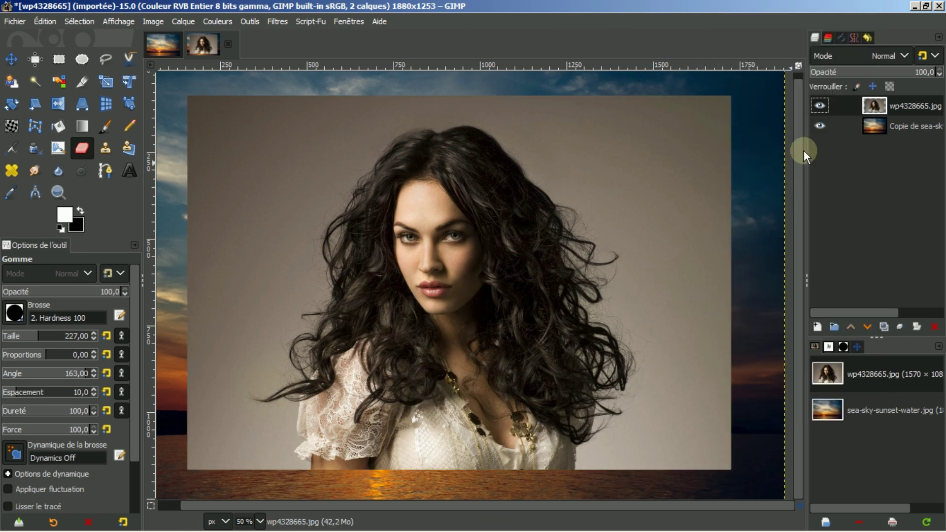
Erase the plain backdrop of the portrait layer roughly around the woman's hair and shoulders, and inspect the hair edge up close.
mouse_move(680, 131)
mouse_down()
mouse_move(702, 144)
mouse_move(723, 123)
mouse_move(554, 106)
mouse_move(665, 187)
mouse_move(711, 239)
mouse_move(643, 157)
mouse_move(686, 254)
mouse_move(686, 327)
mouse_move(706, 405)
mouse_move(661, 471)
mouse_move(710, 416)
mouse_move(761, 257)
mouse_move(744, 142)
mouse_up()
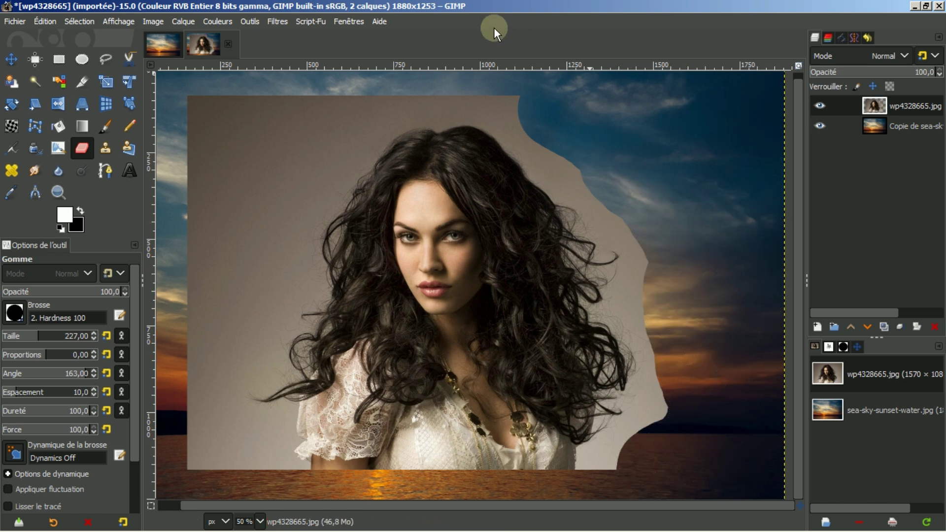
mouse_move(529, 81)
mouse_down()
mouse_move(460, 56)
mouse_move(413, 57)
mouse_move(436, 72)
mouse_move(395, 65)
mouse_move(327, 119)
mouse_move(267, 117)
mouse_move(198, 133)
mouse_move(206, 118)
mouse_move(211, 170)
mouse_move(278, 161)
mouse_move(292, 146)
mouse_move(253, 215)
mouse_move(262, 238)
mouse_move(248, 267)
mouse_move(222, 288)
mouse_move(219, 211)
mouse_move(189, 295)
mouse_move(195, 327)
mouse_move(251, 259)
mouse_move(268, 213)
mouse_move(198, 349)
mouse_move(198, 410)
mouse_move(239, 469)
mouse_move(180, 421)
mouse_up()
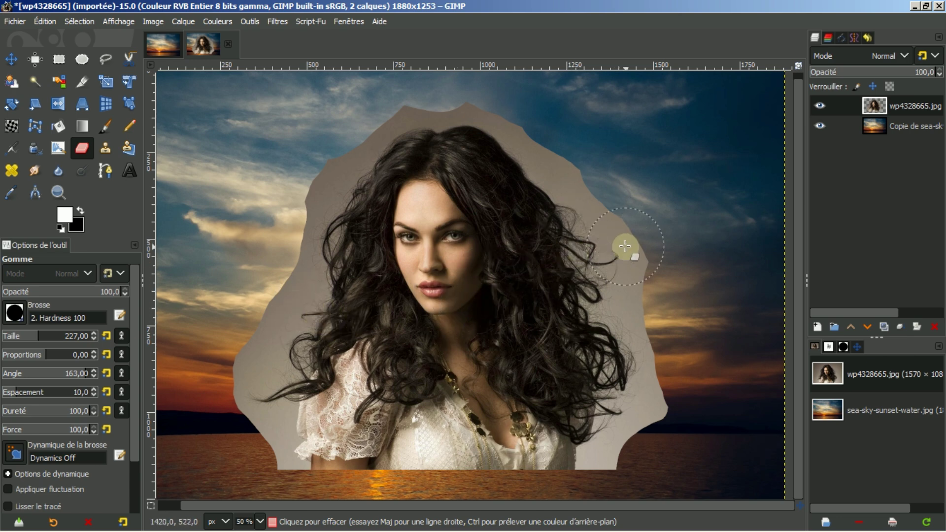
scroll(611, 262, up, 3)
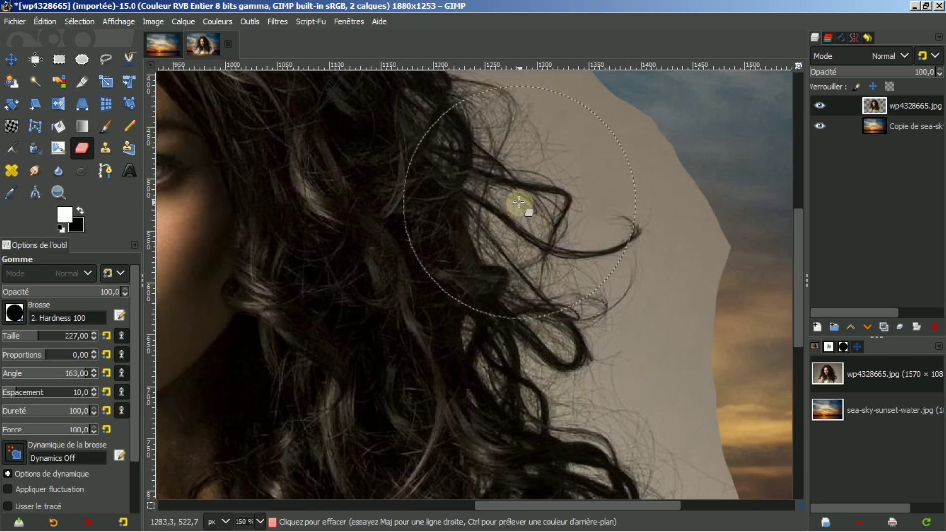
scroll(519, 201, down, 2)
scroll(519, 201, down, 1)
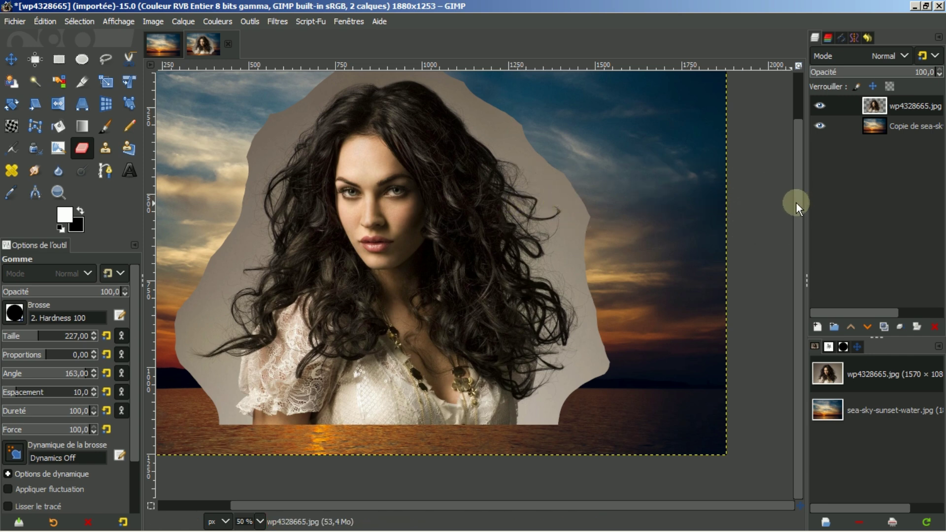
Hide the sunset layer and erase more of the portrait's backdrop along the outer edge beside the woman's hair.
drag(797, 204, 816, 155)
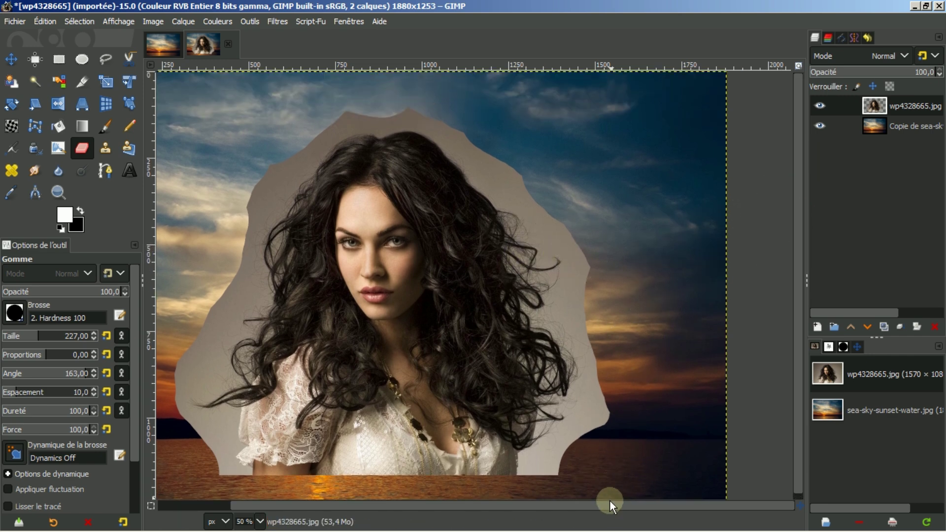
drag(609, 505, 536, 500)
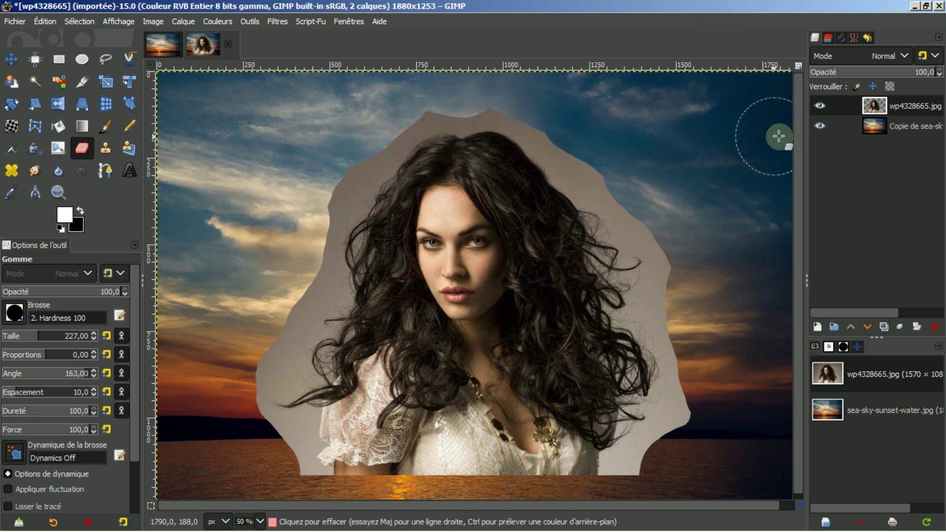
click(819, 126)
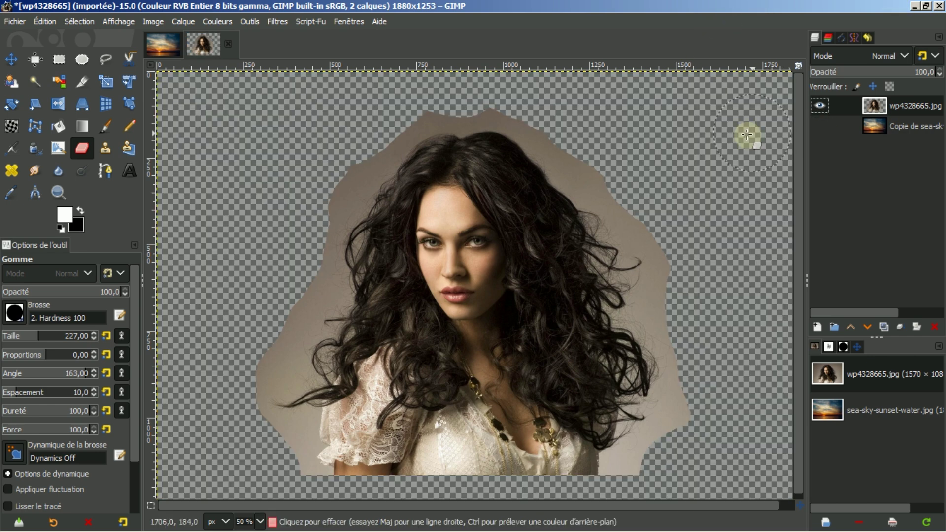
mouse_move(591, 143)
mouse_down()
mouse_move(669, 217)
mouse_move(723, 292)
mouse_move(736, 336)
mouse_move(706, 430)
mouse_up()
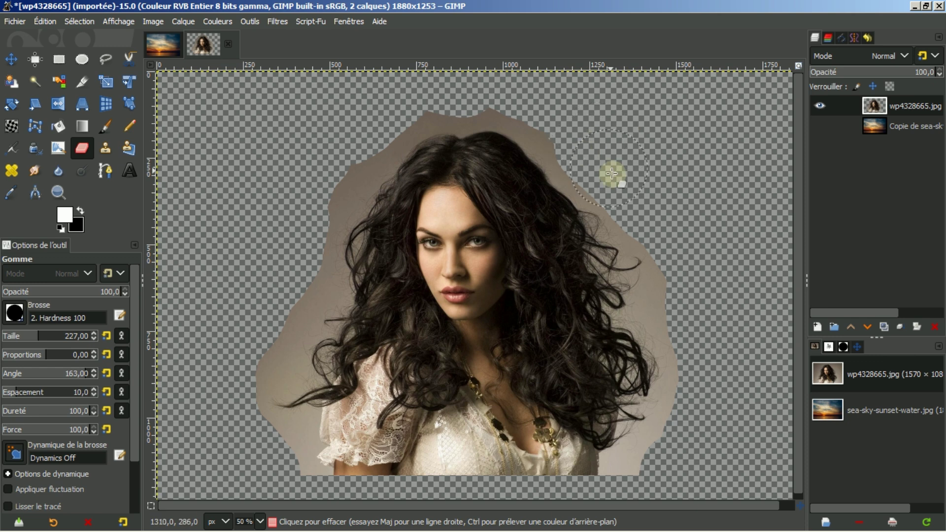
Check the portrait layer's alpha channel commands and the import preference "Ajouter un canal alpha aux images importées", leaving the preferences unchanged.
right_click(880, 105)
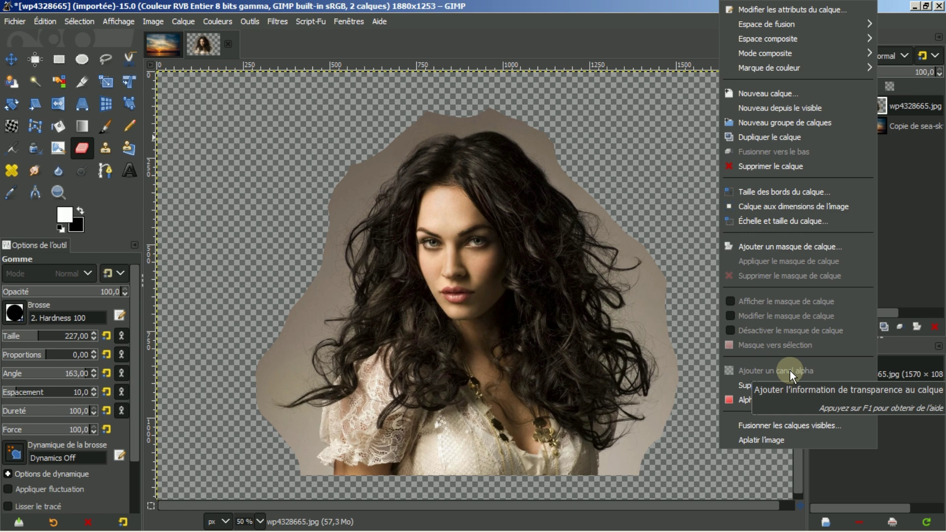
click(670, 35)
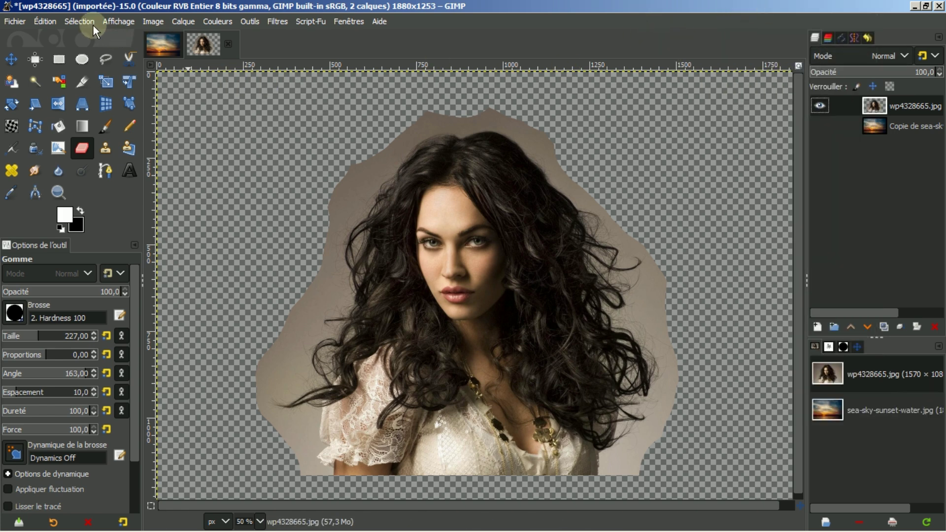
click(40, 22)
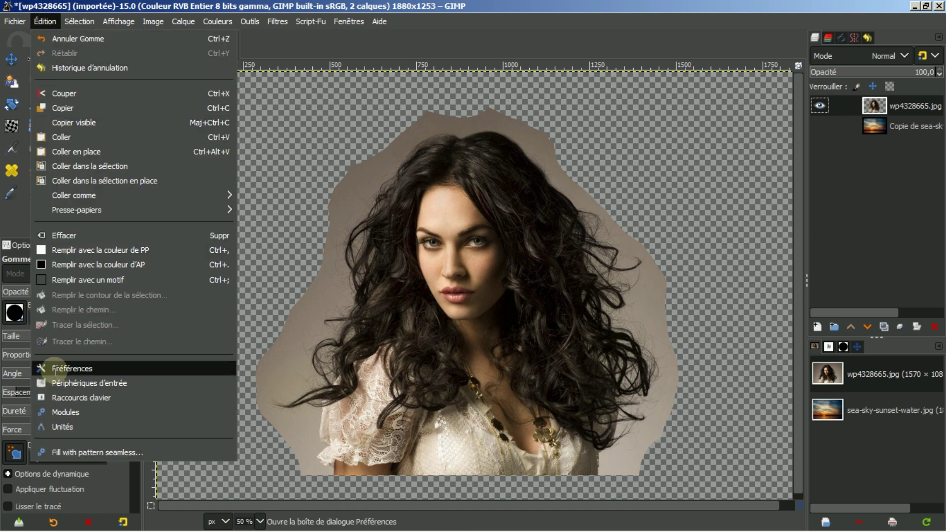
click(55, 369)
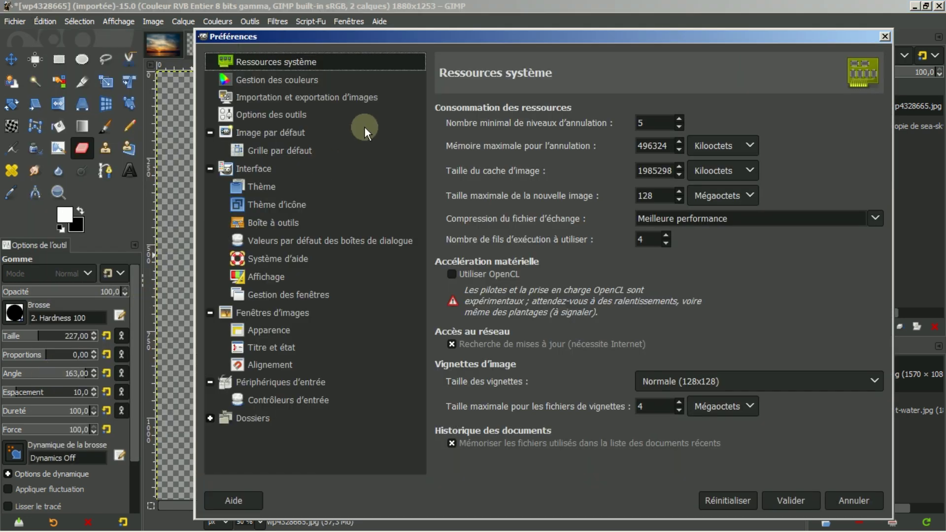
click(335, 98)
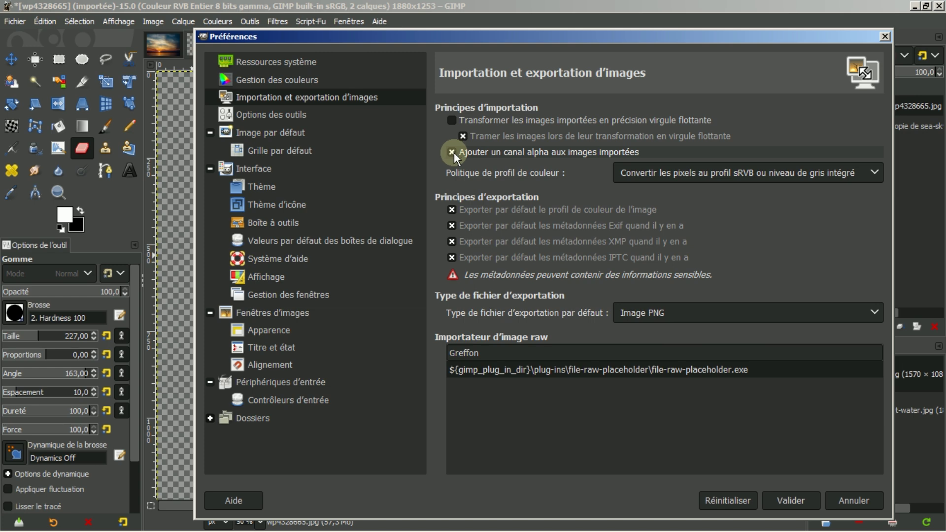
click(836, 501)
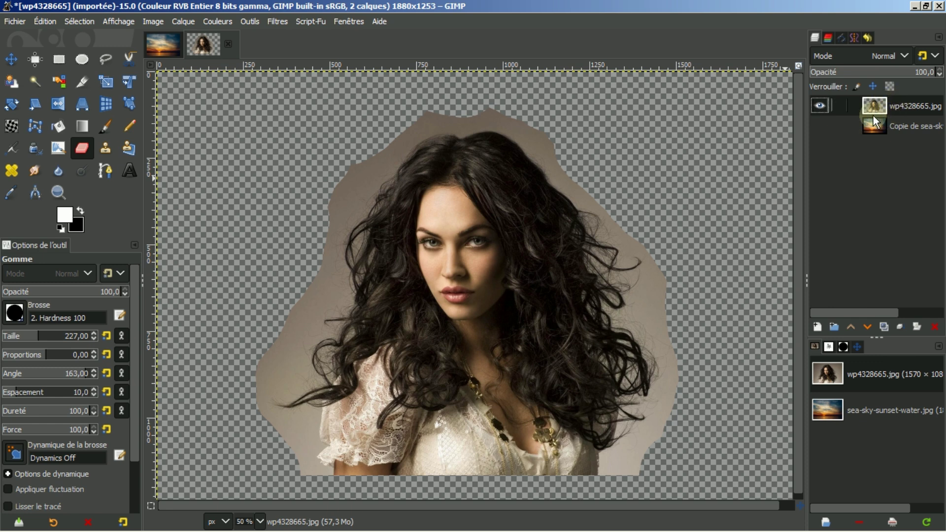
Show the sunset layer, duplicate the portrait layer, hide the duplicate, and keep the original portrait layer visible and selected.
click(820, 125)
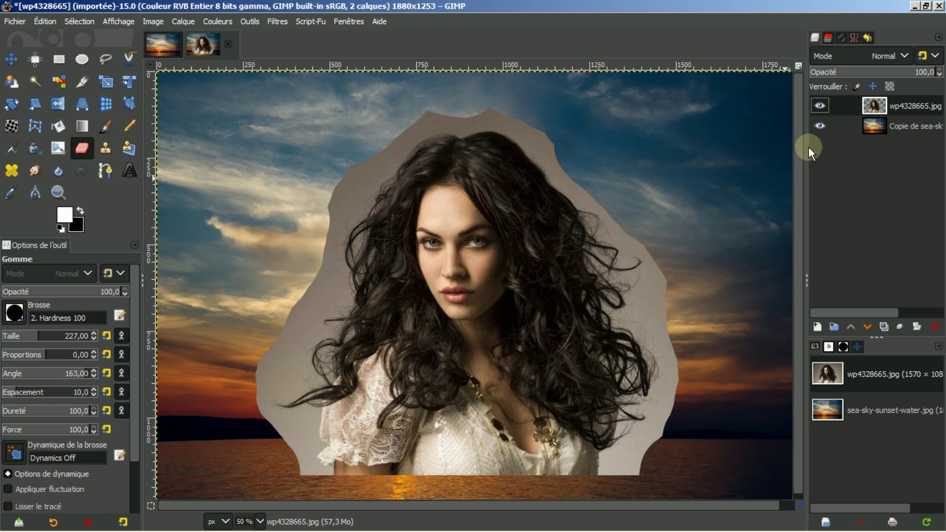
click(883, 326)
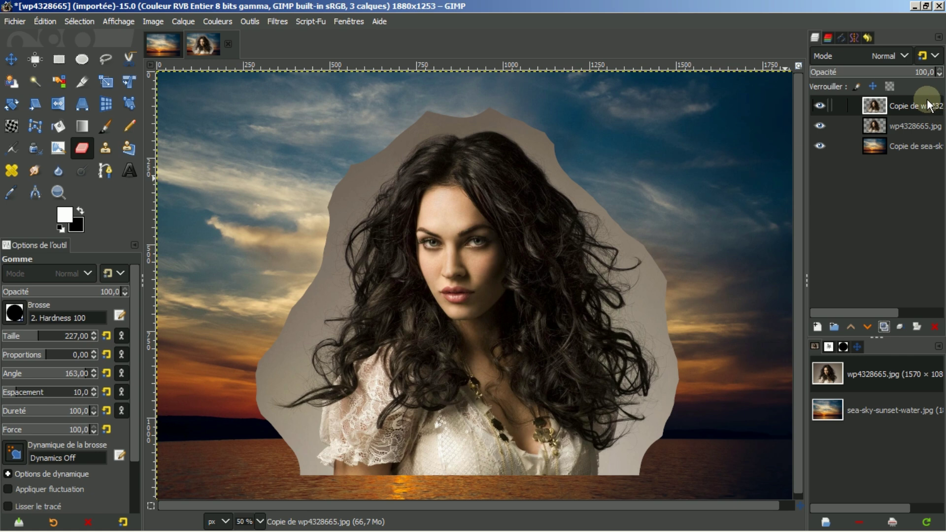
click(819, 127)
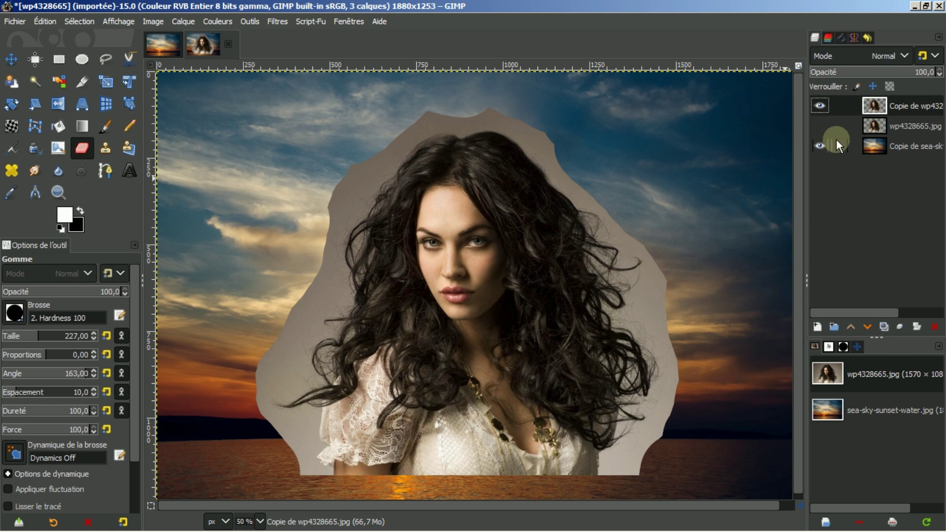
click(820, 106)
click(883, 128)
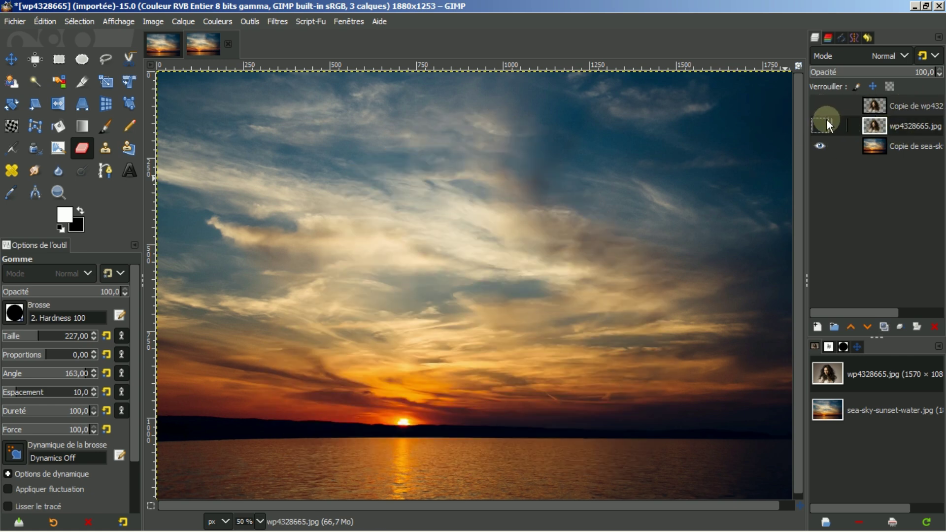
click(821, 126)
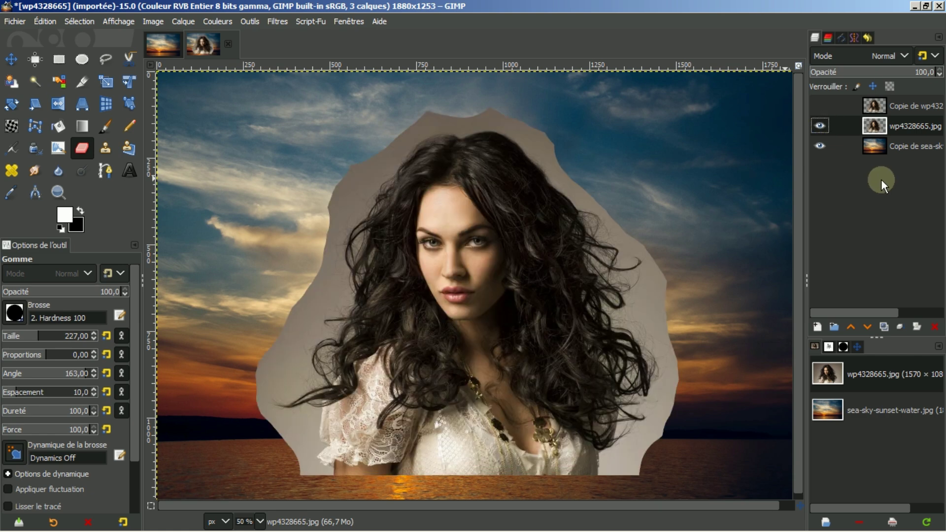
Add a layer mask initialised to "Blanc (opacité complète)" to the original portrait layer.
right_click(876, 125)
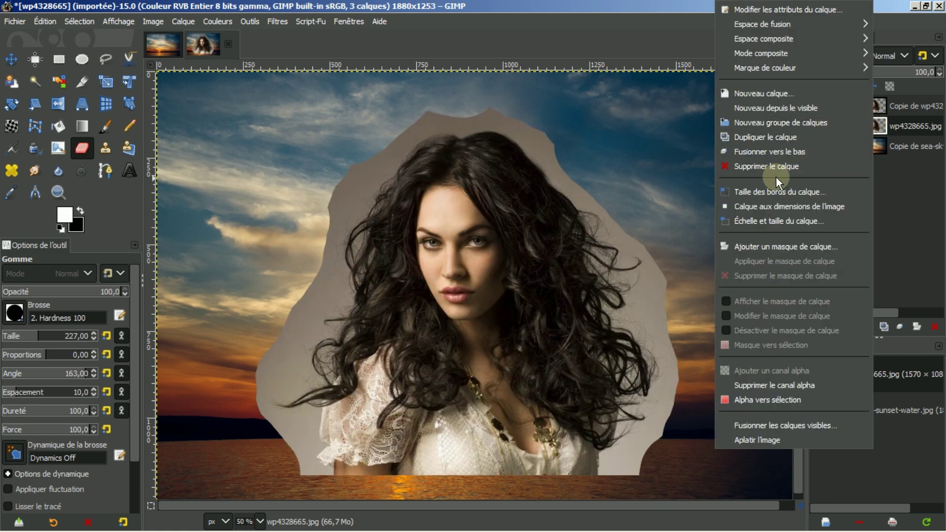
click(759, 245)
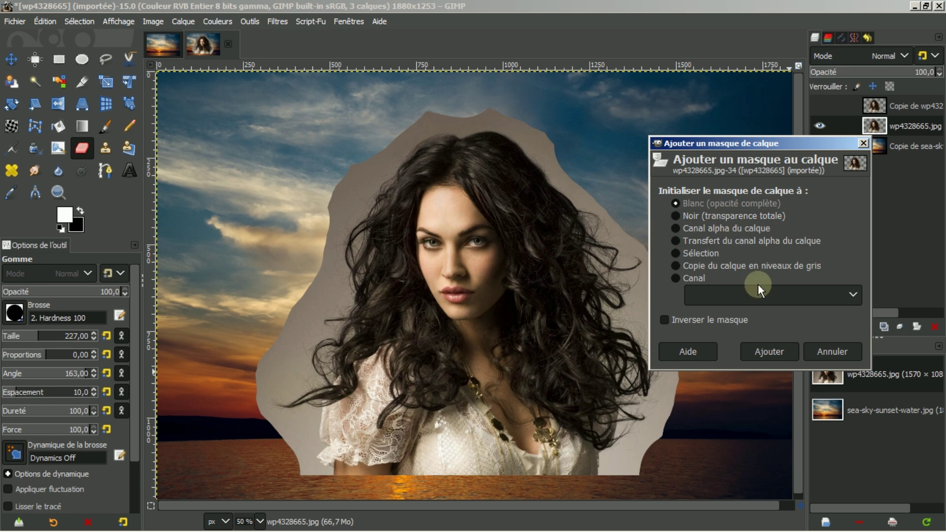
click(756, 353)
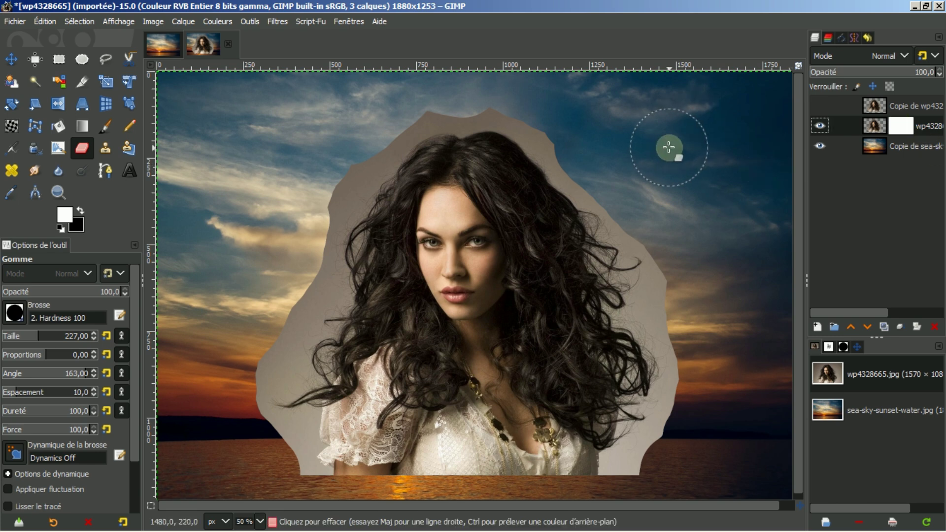
Paint a broad black Paintbrush stroke on the portrait's layer mask, from above the hair down over the face.
click(104, 125)
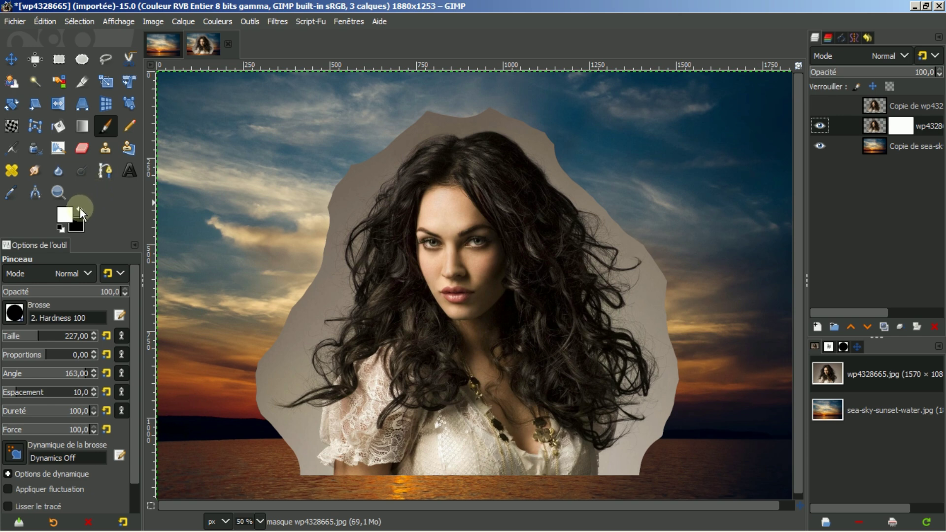
click(493, 119)
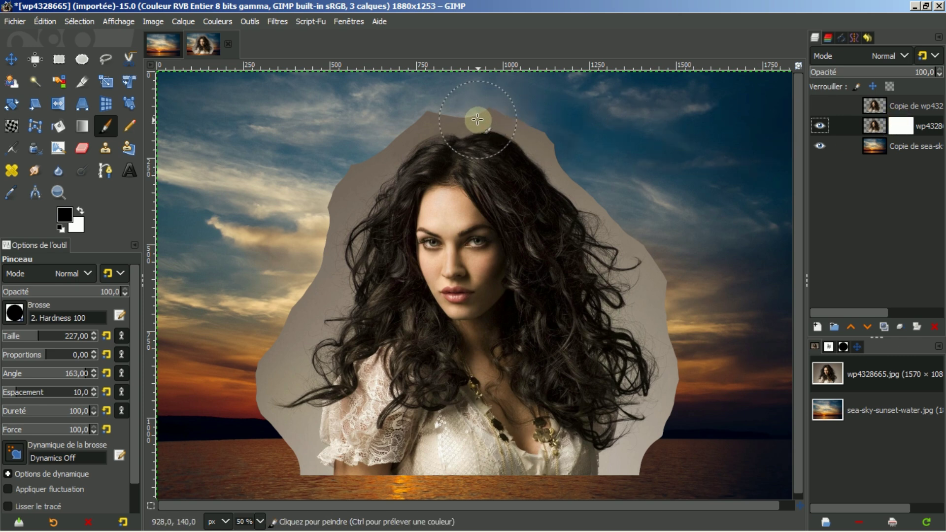
mouse_move(478, 119)
mouse_down()
mouse_move(473, 246)
mouse_move(480, 309)
mouse_up()
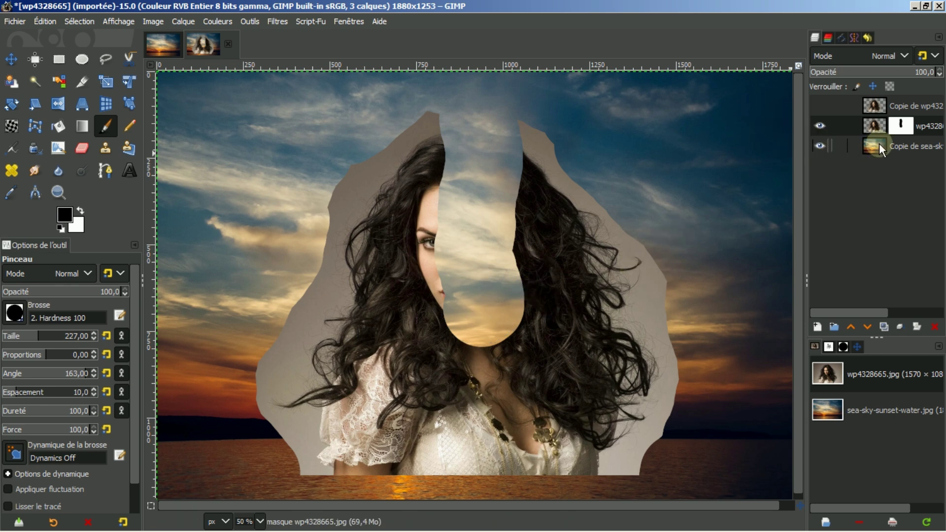
Display the portrait's layer mask on the canvas and return to the normal view, and compare the image with the portrait layer hidden and shown.
right_click(894, 123)
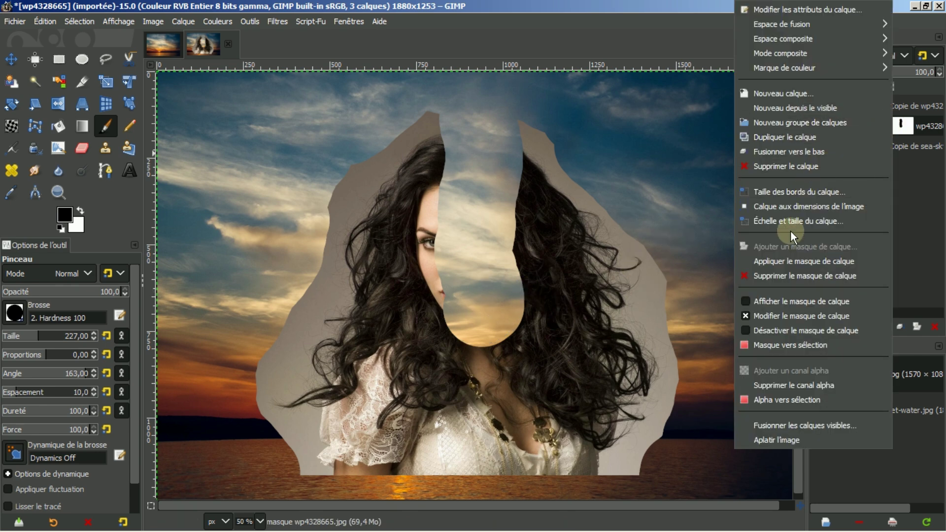
click(774, 301)
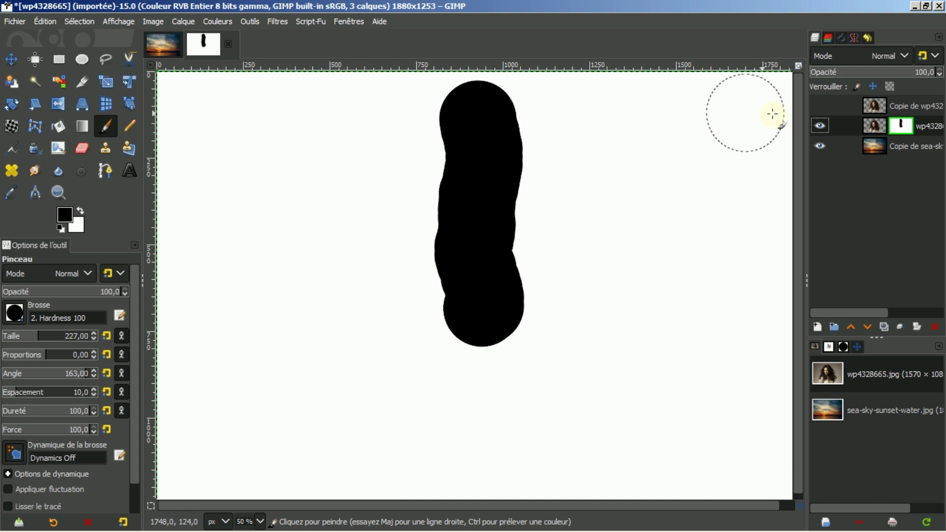
right_click(873, 126)
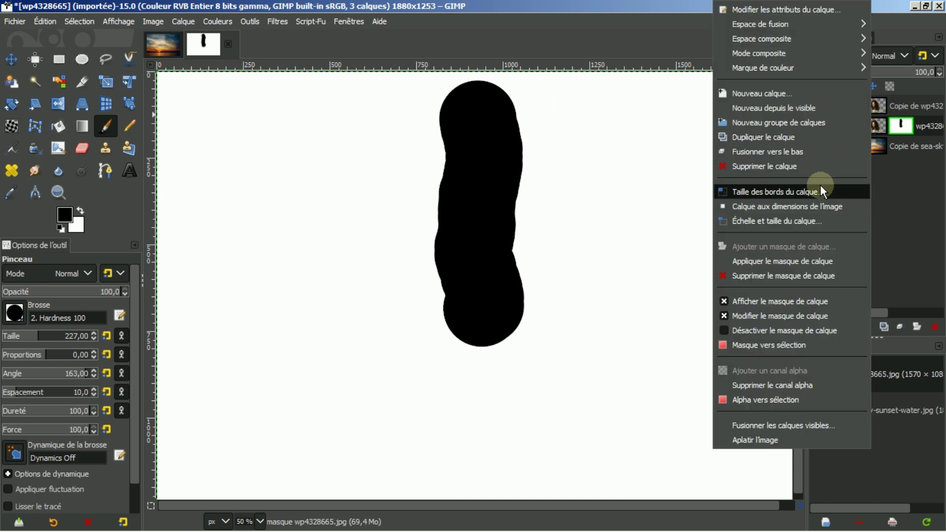
click(785, 302)
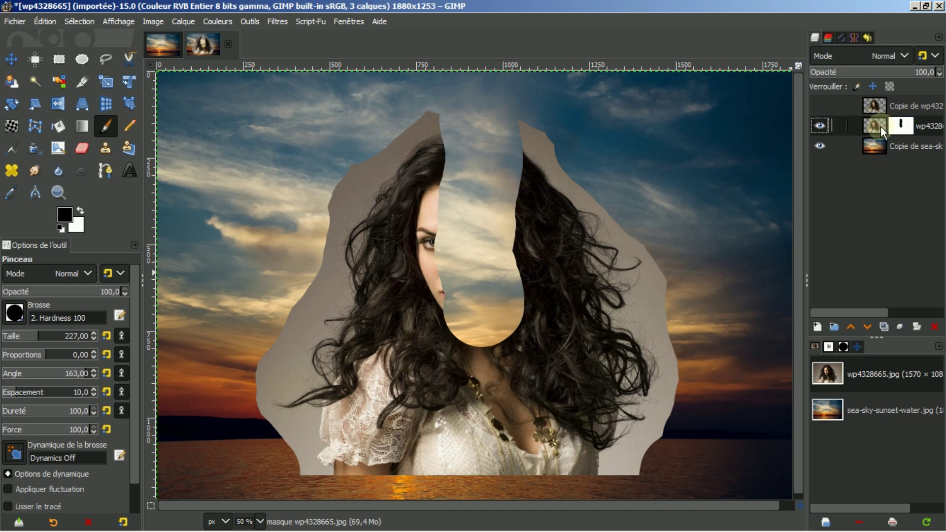
click(906, 126)
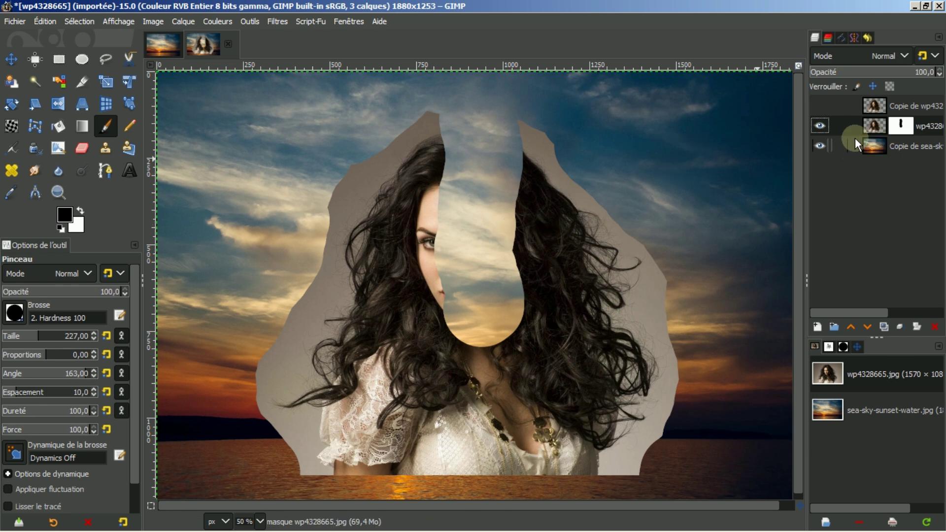
click(823, 124)
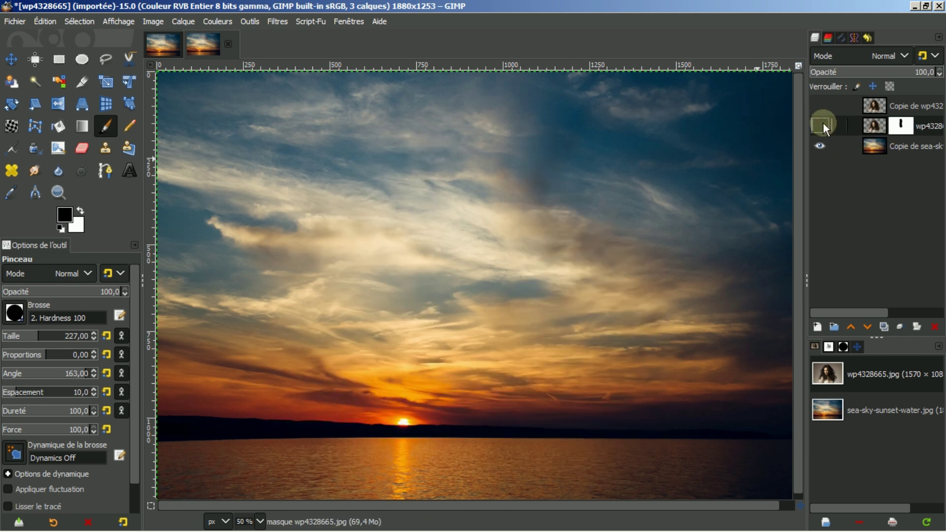
click(823, 123)
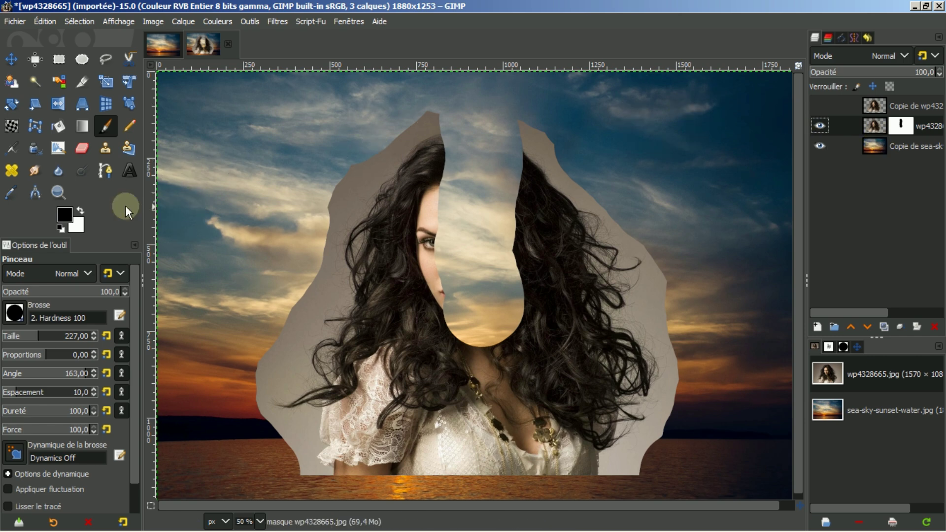
Paint over the black stroke on the layer mask in white to restore the woman's hair and face.
click(61, 227)
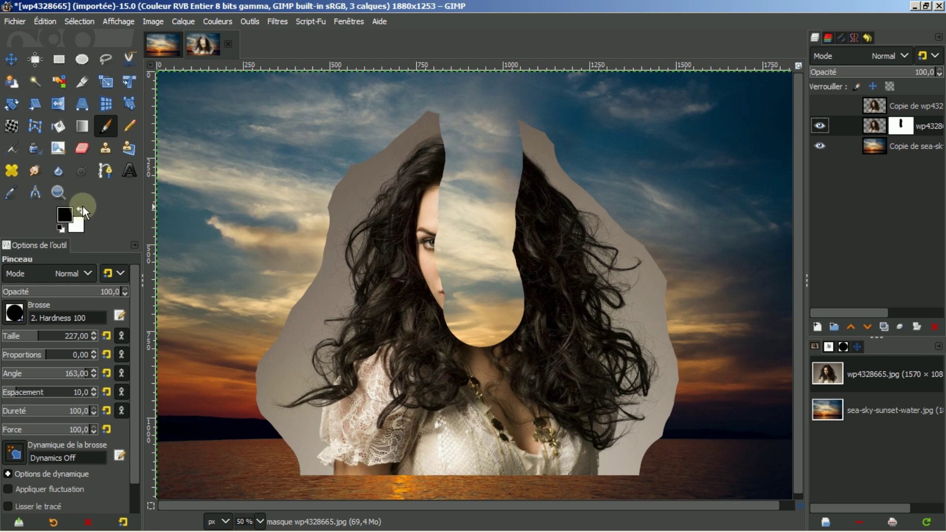
key(x)
mouse_move(462, 280)
mouse_down()
mouse_move(471, 321)
mouse_move(511, 319)
mouse_move(480, 255)
mouse_move(449, 295)
mouse_move(525, 306)
mouse_move(525, 240)
mouse_move(471, 226)
mouse_move(478, 269)
mouse_move(507, 211)
mouse_move(485, 185)
mouse_move(460, 216)
mouse_move(491, 196)
mouse_move(490, 166)
mouse_move(447, 148)
mouse_move(487, 148)
mouse_move(516, 193)
mouse_up()
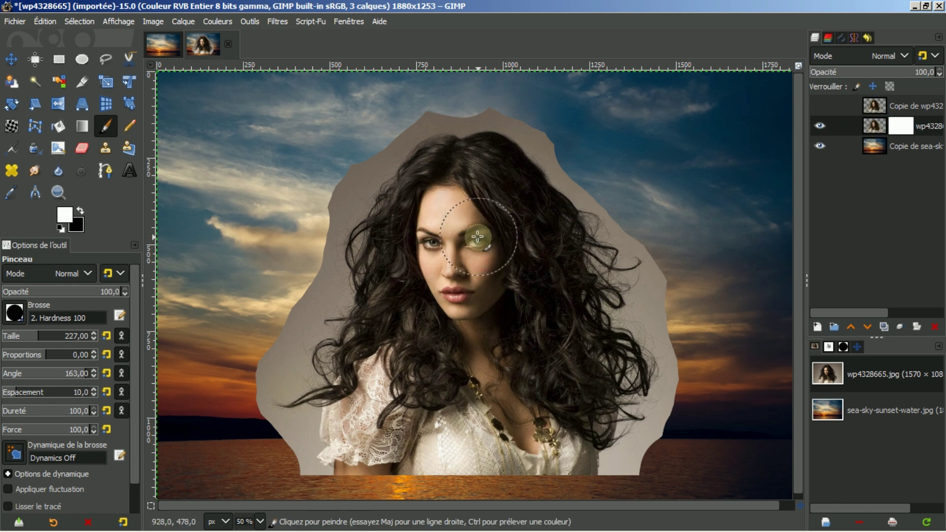
click(907, 124)
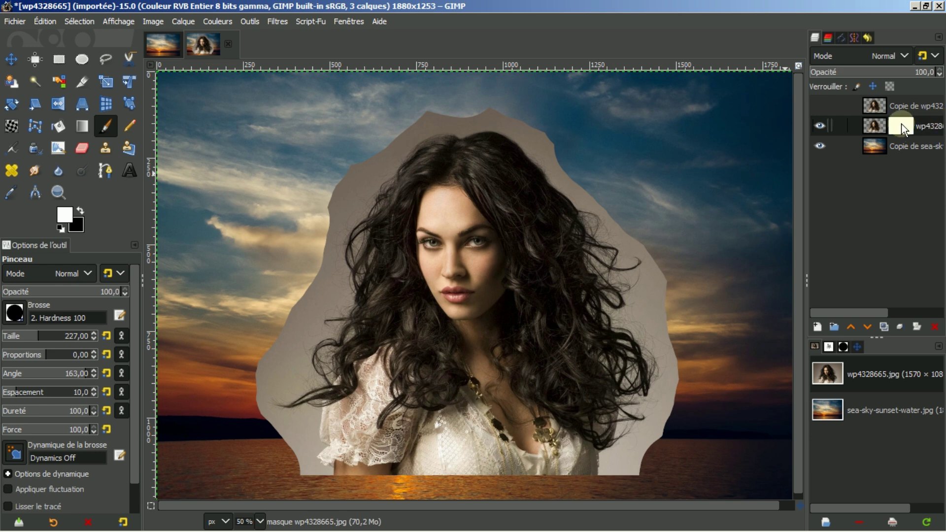
Show only the portrait's duplicate above the sunset and desaturate it using the Luminance mode.
click(875, 106)
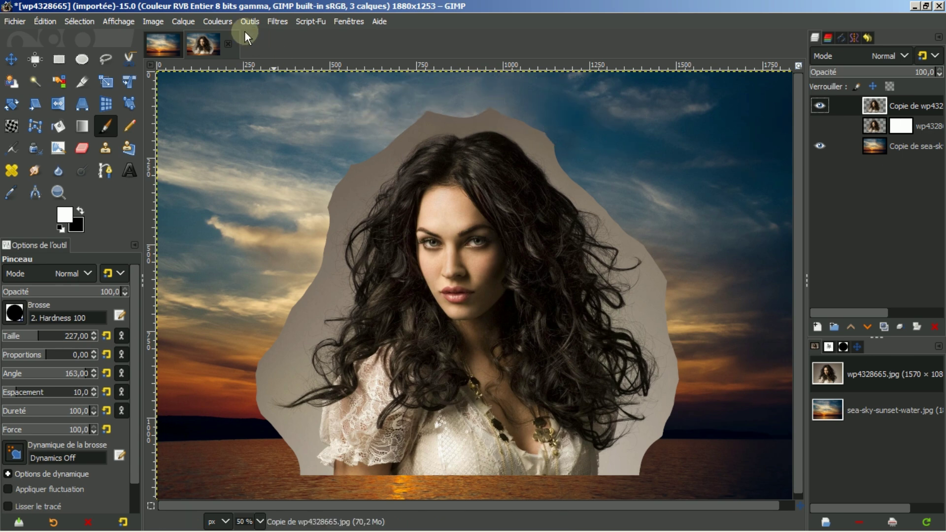
click(220, 21)
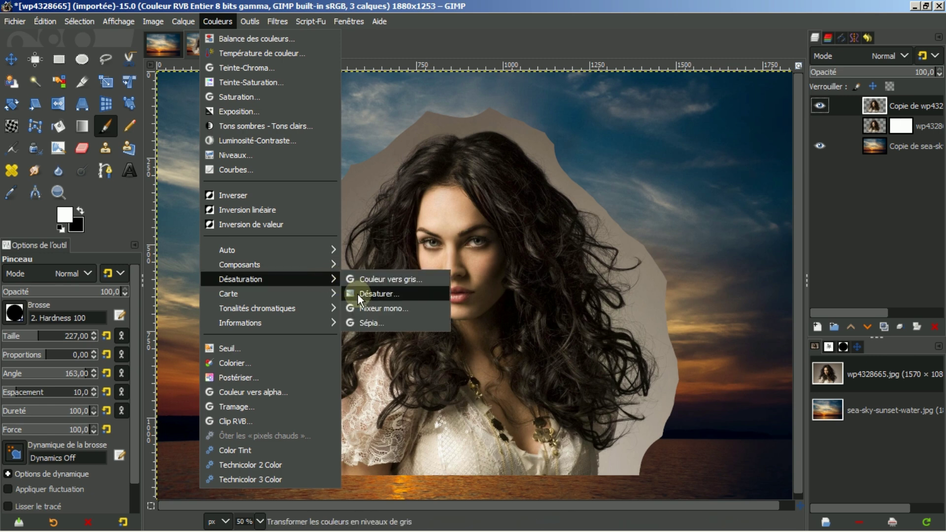
click(357, 294)
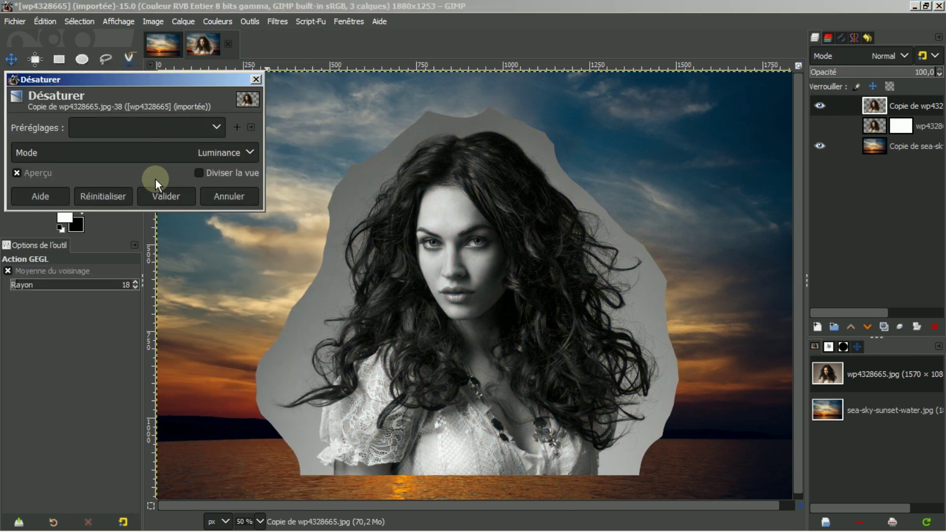
click(160, 195)
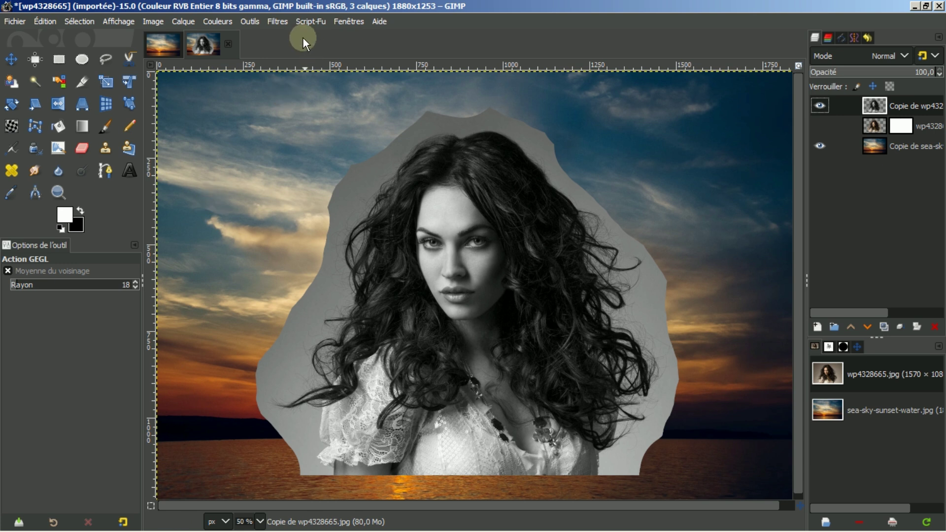
click(212, 21)
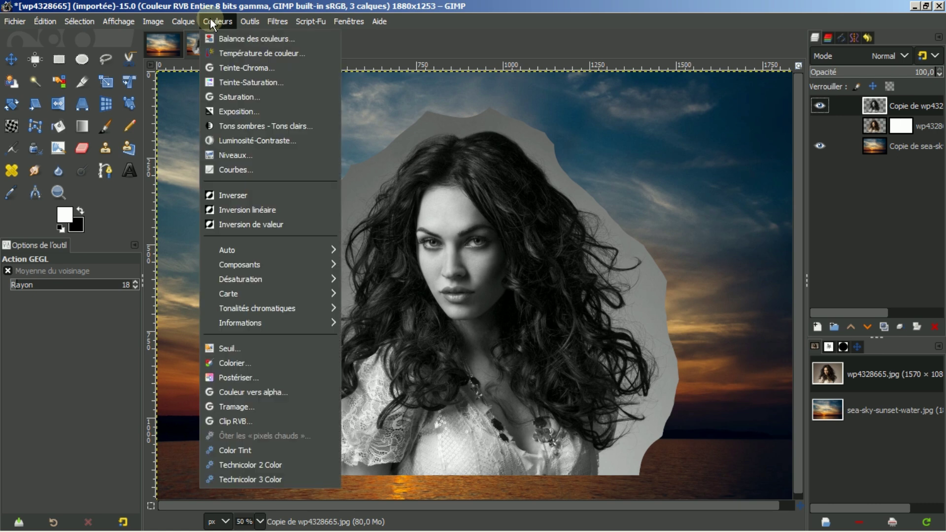
click(217, 347)
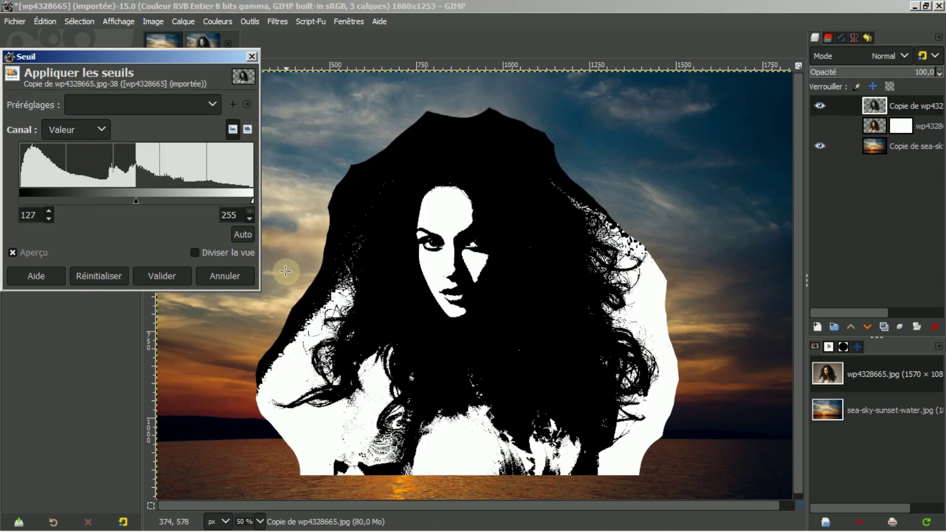
drag(131, 202, 108, 202)
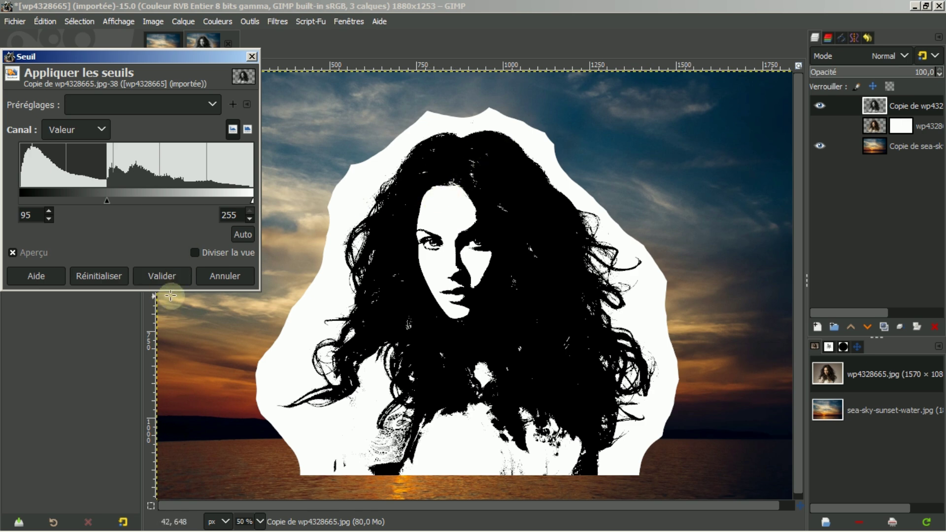
click(224, 276)
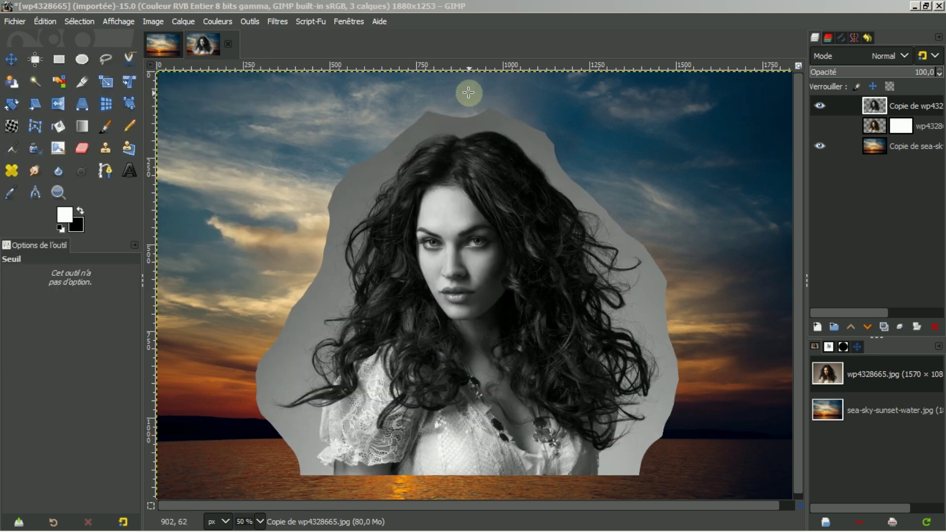
Apply the Levels preset "femme tuto" to the grayscale portrait copy and invert its colours.
click(215, 20)
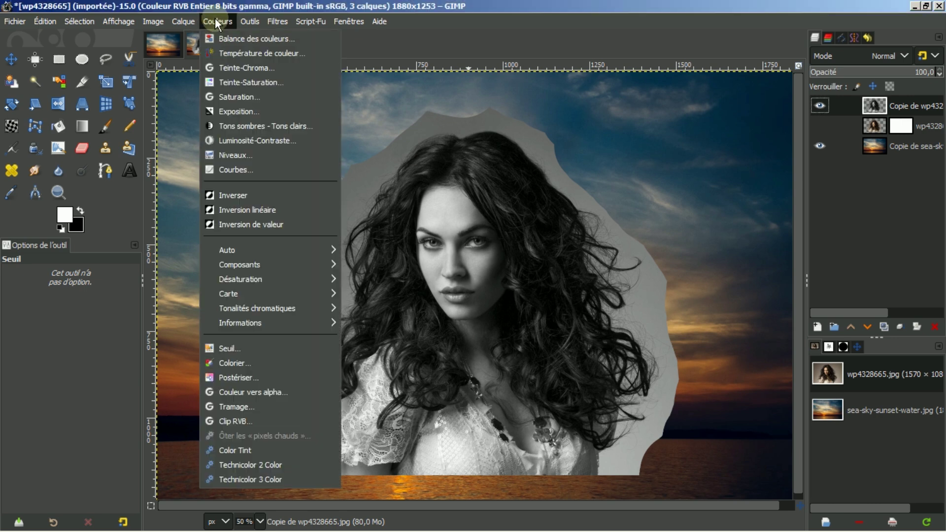
click(224, 155)
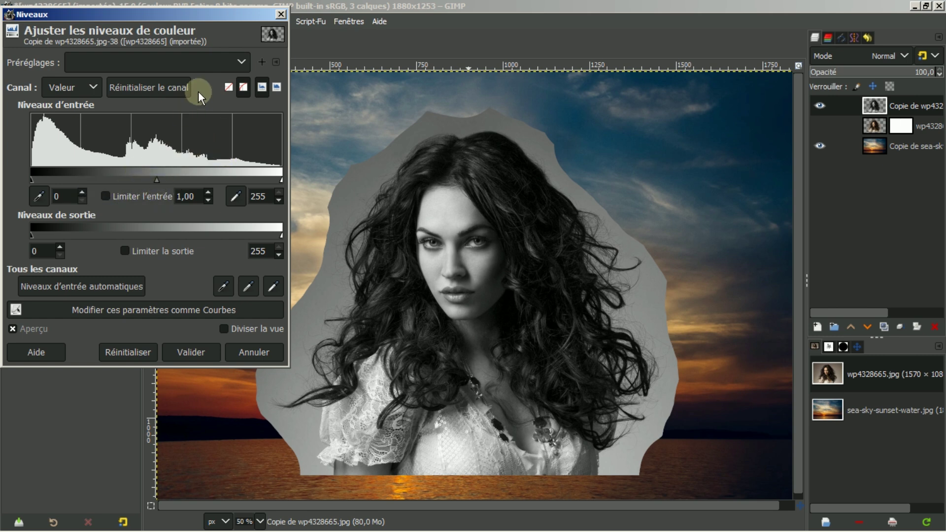
click(242, 58)
click(242, 58)
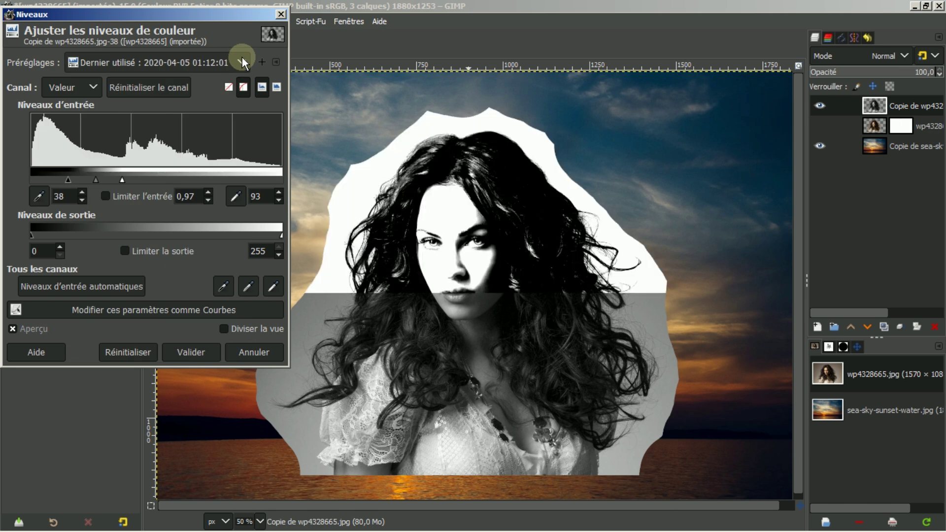
click(240, 57)
click(240, 56)
click(240, 57)
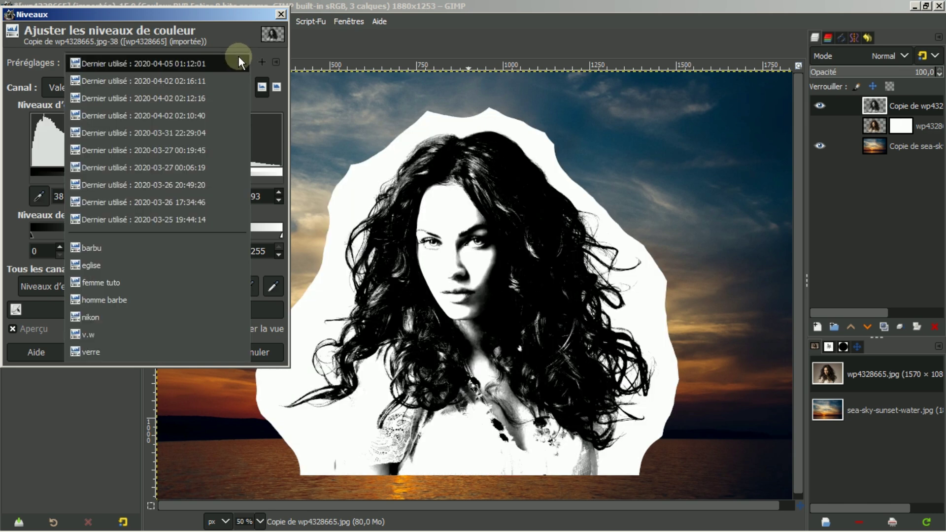
click(101, 282)
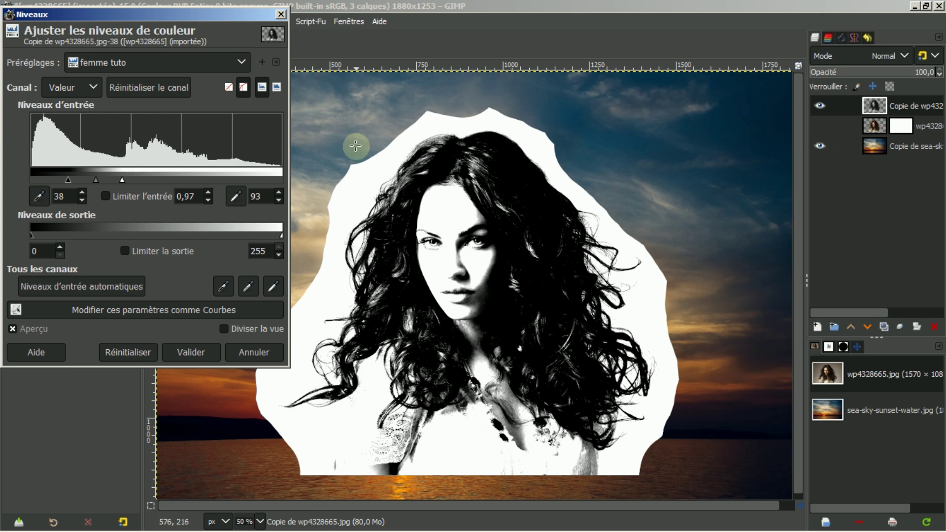
click(182, 348)
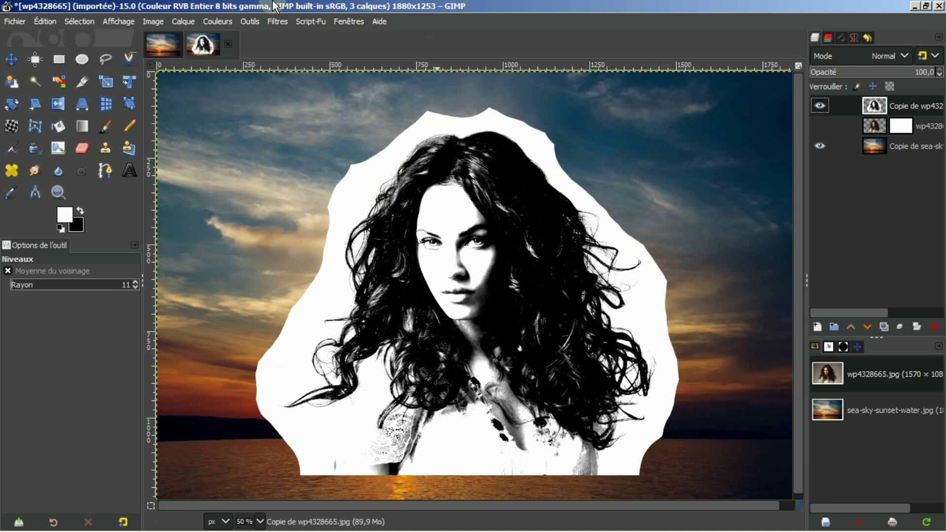
click(216, 22)
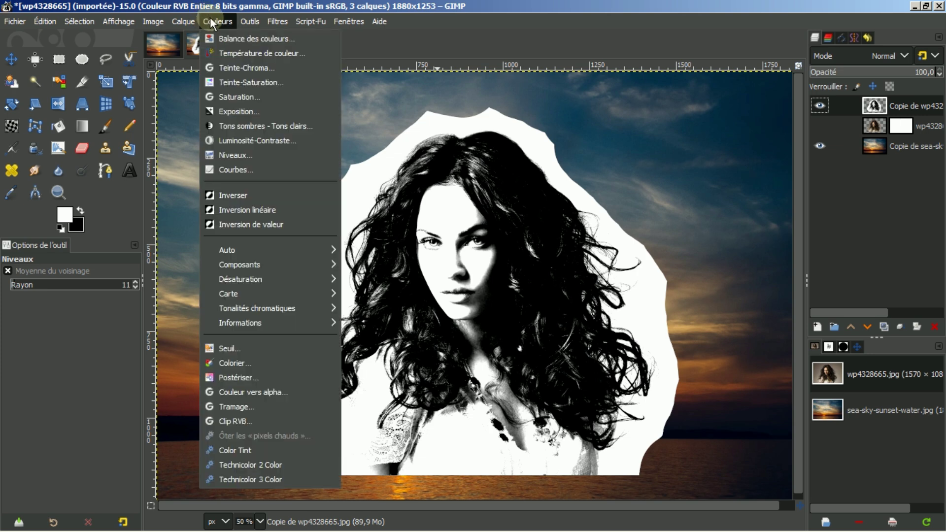
click(230, 196)
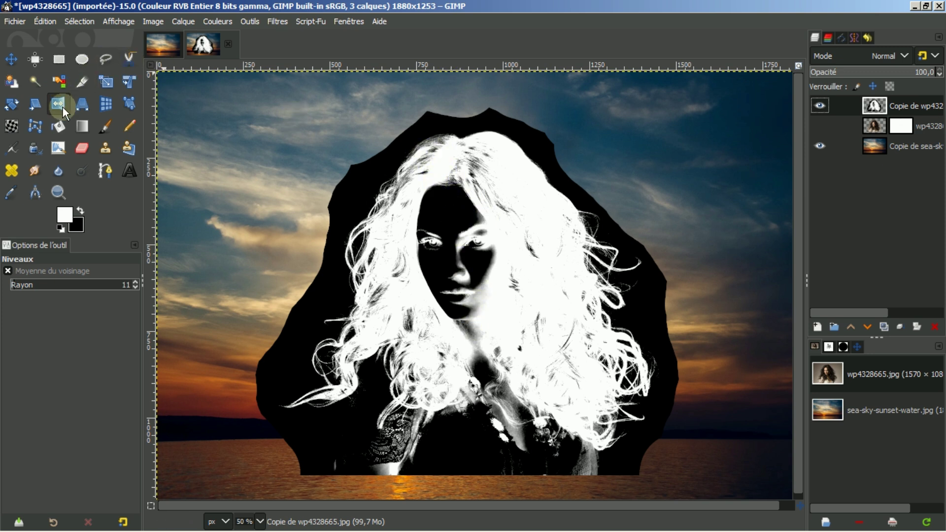
Paint the woman's face and inner hair solid white on the inverted copy, and hide it to reveal the original portrait.
click(102, 121)
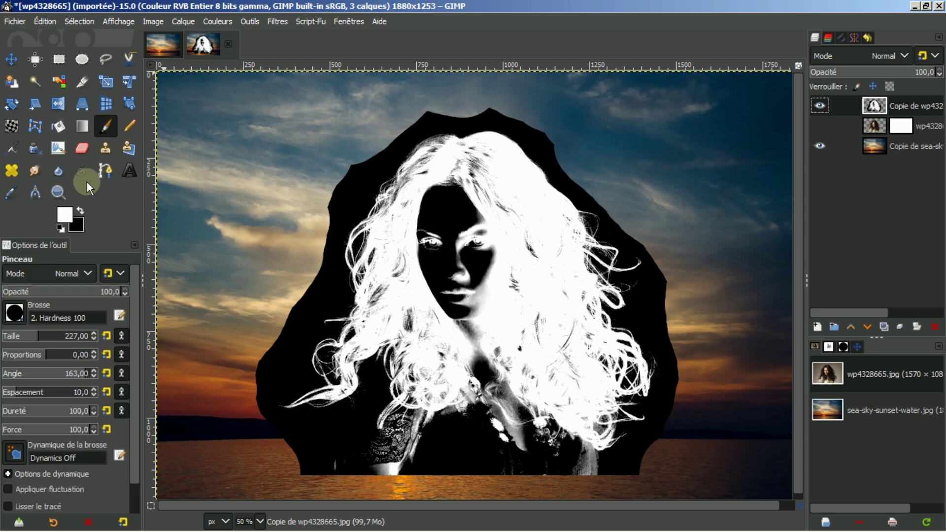
mouse_move(451, 214)
mouse_down()
mouse_move(448, 261)
mouse_move(467, 244)
mouse_move(473, 310)
mouse_move(500, 289)
mouse_move(486, 175)
mouse_move(452, 187)
mouse_move(447, 173)
mouse_move(423, 213)
mouse_move(409, 284)
mouse_move(416, 297)
mouse_move(406, 300)
mouse_move(498, 272)
mouse_move(545, 278)
mouse_move(563, 340)
mouse_move(548, 385)
mouse_move(450, 333)
mouse_move(475, 303)
mouse_up()
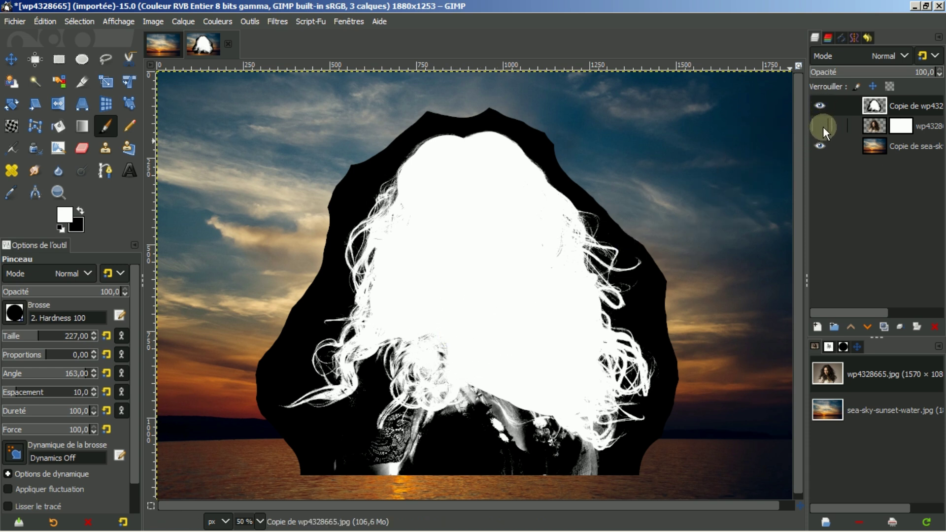
click(820, 105)
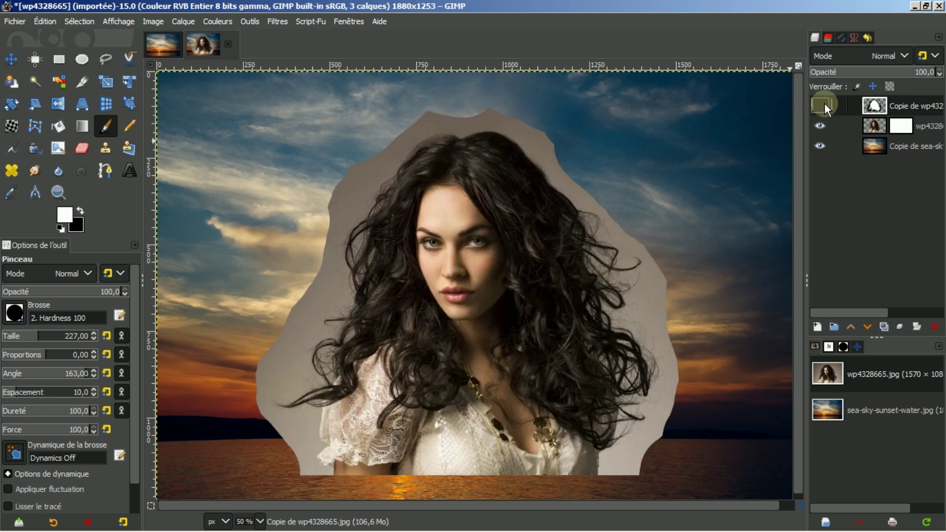
Compare the inverted black-and-white copy with the original portrait to locate the dress and lace sleeve areas missing from the white silhouette.
click(821, 105)
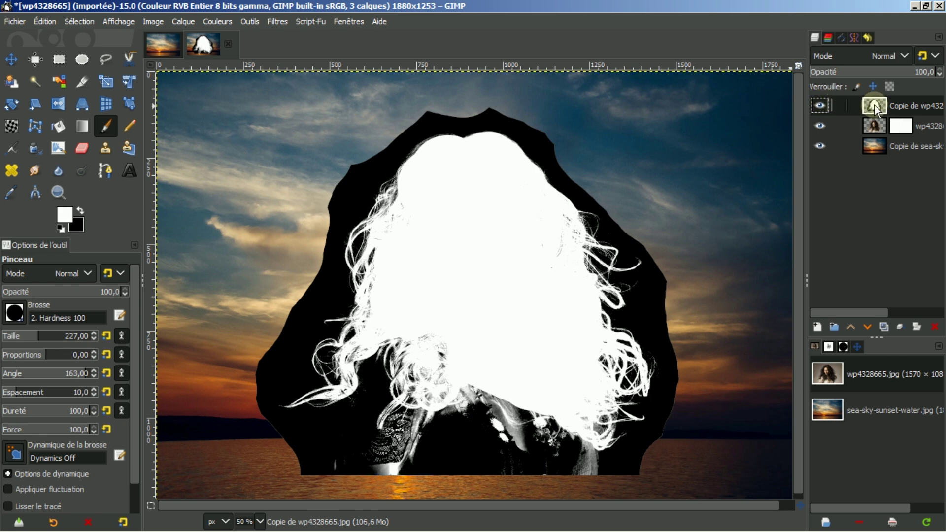
click(821, 105)
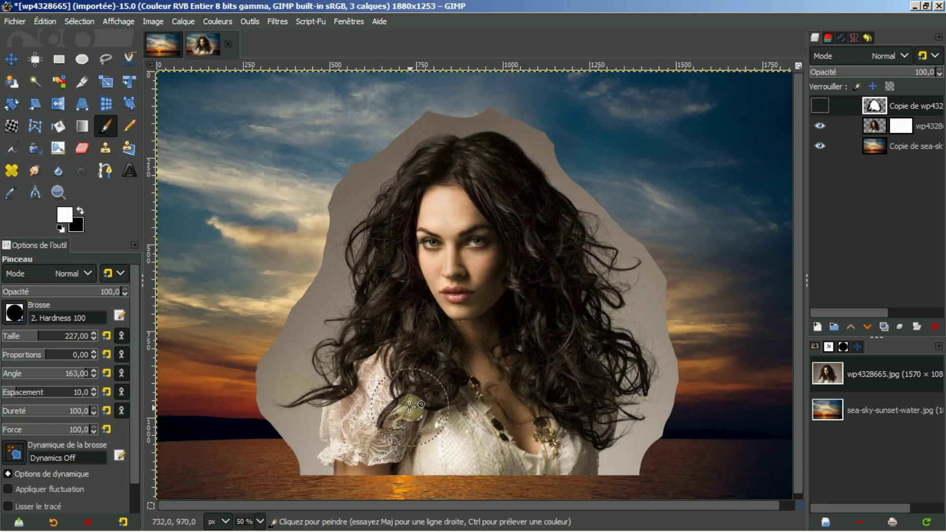
click(446, 389)
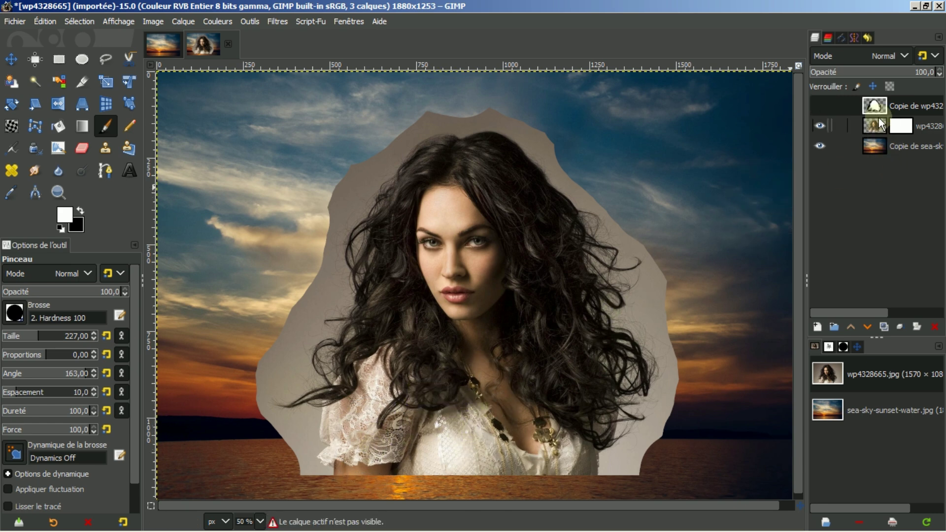
click(446, 424)
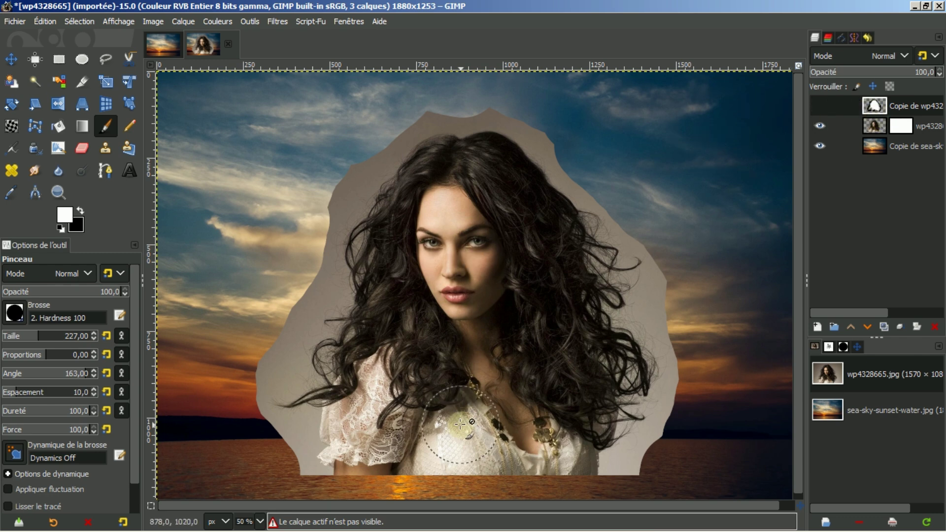
drag(442, 434, 375, 459)
click(373, 462)
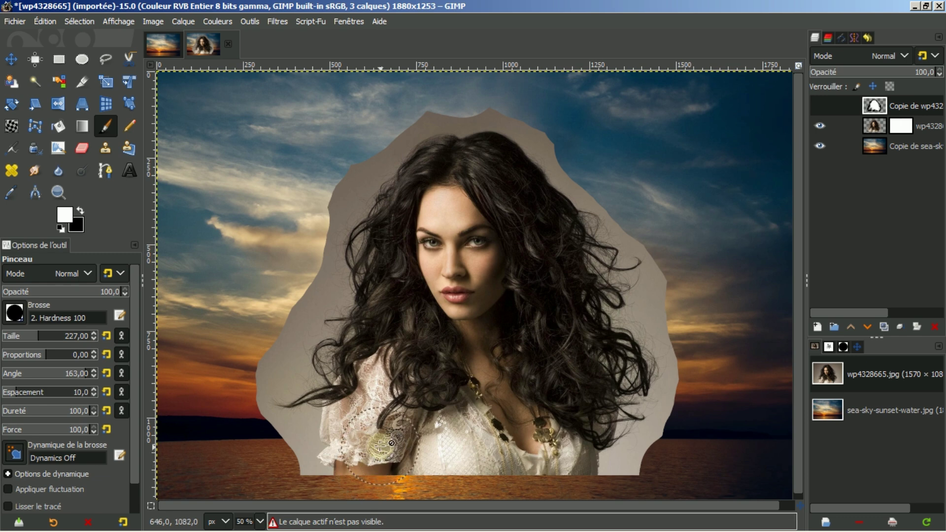
click(367, 423)
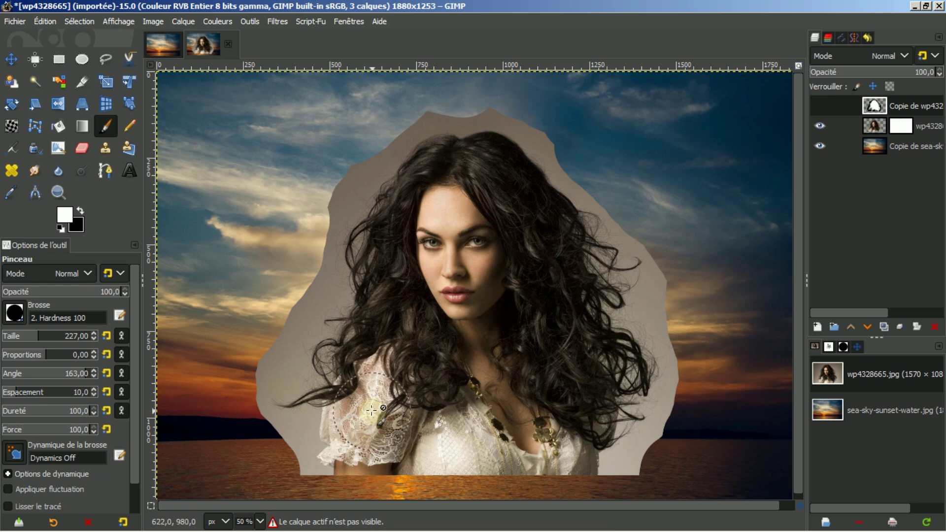
click(363, 408)
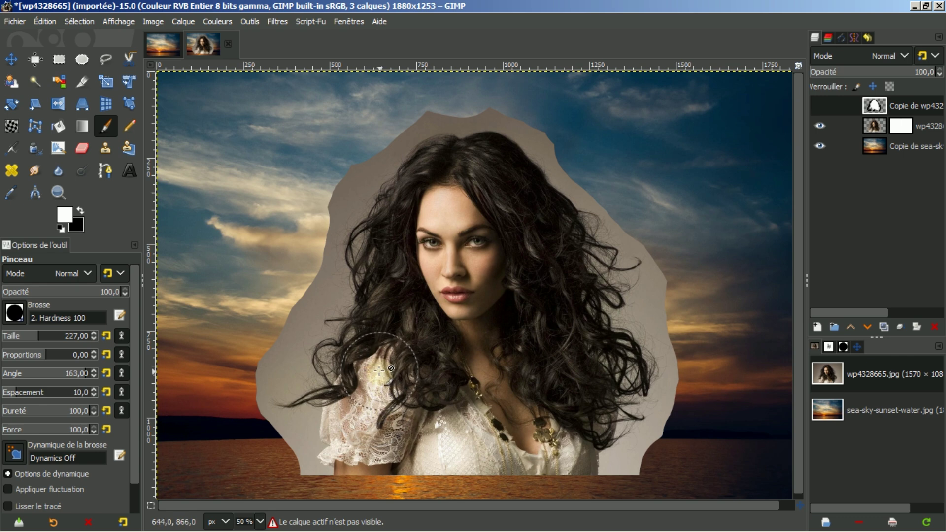
click(843, 126)
Show the inverted copy and paint the woman's dress, chest and lower inner hair solid white with the 227-pixel brush.
click(823, 104)
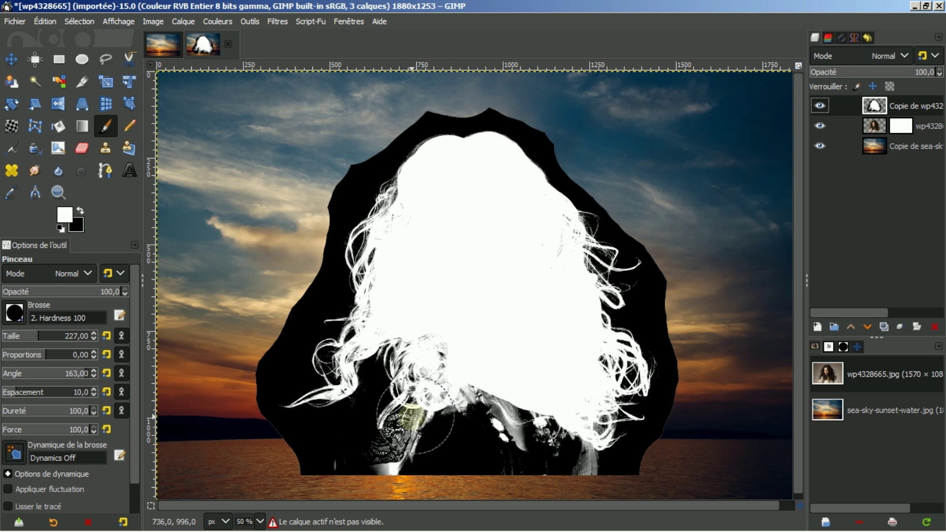
mouse_move(420, 425)
mouse_down()
mouse_move(398, 455)
mouse_move(456, 417)
mouse_move(456, 453)
mouse_move(492, 420)
mouse_move(505, 443)
mouse_move(517, 432)
mouse_move(523, 443)
mouse_move(552, 443)
mouse_up()
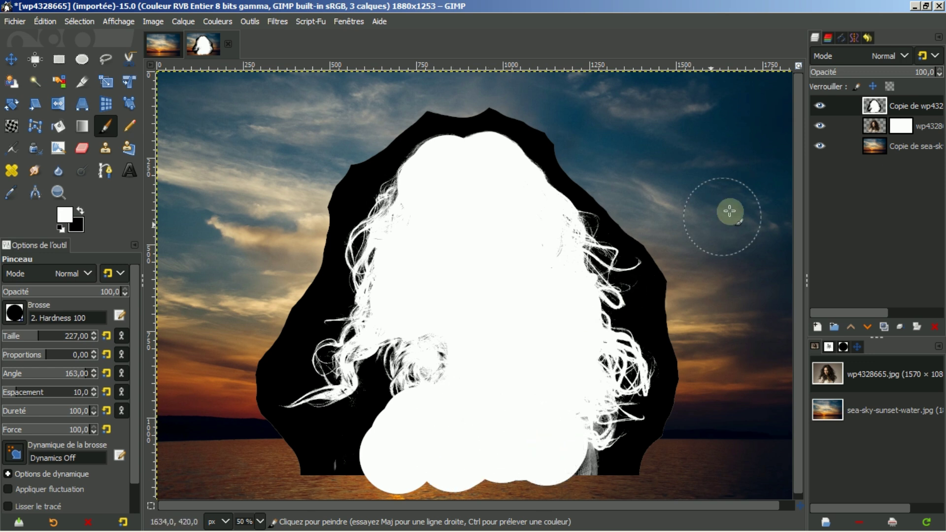
click(819, 106)
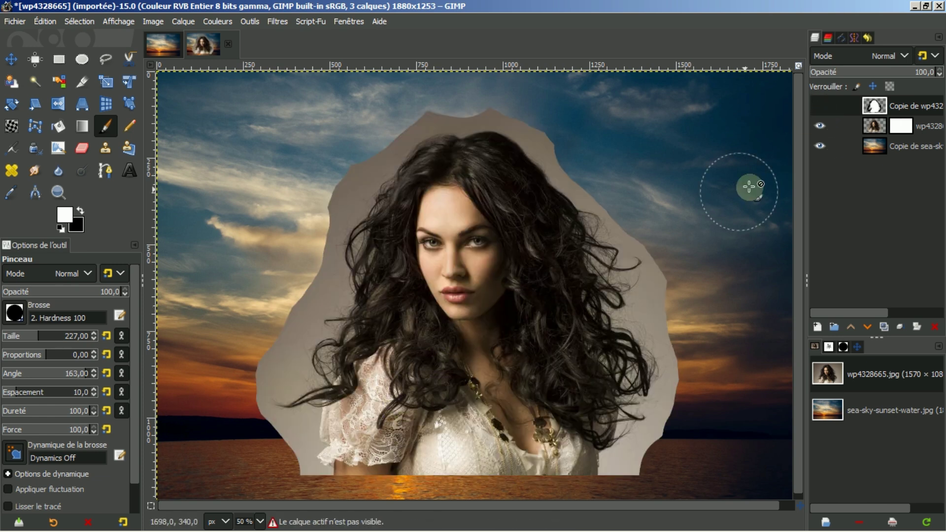
click(821, 106)
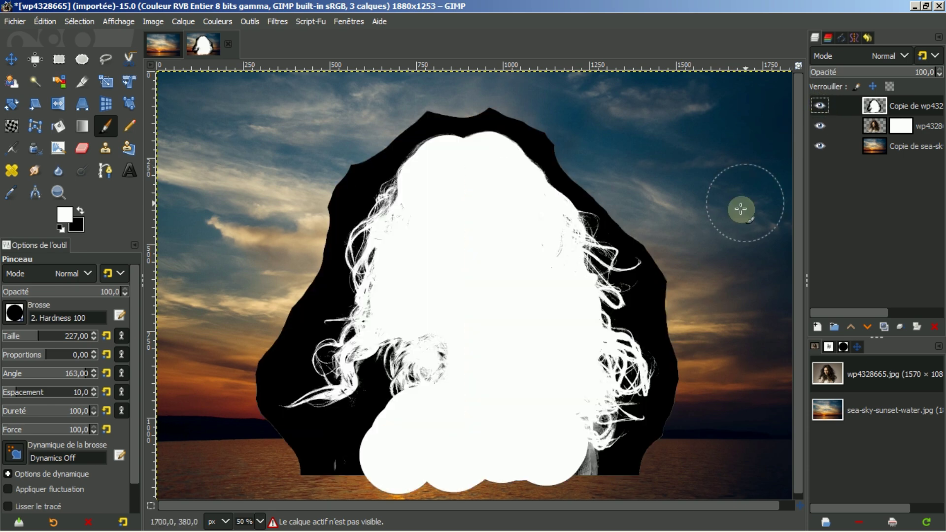
mouse_move(438, 359)
mouse_down()
mouse_move(415, 368)
mouse_move(420, 391)
mouse_move(386, 460)
mouse_move(406, 450)
mouse_up()
drag(556, 460, 547, 433)
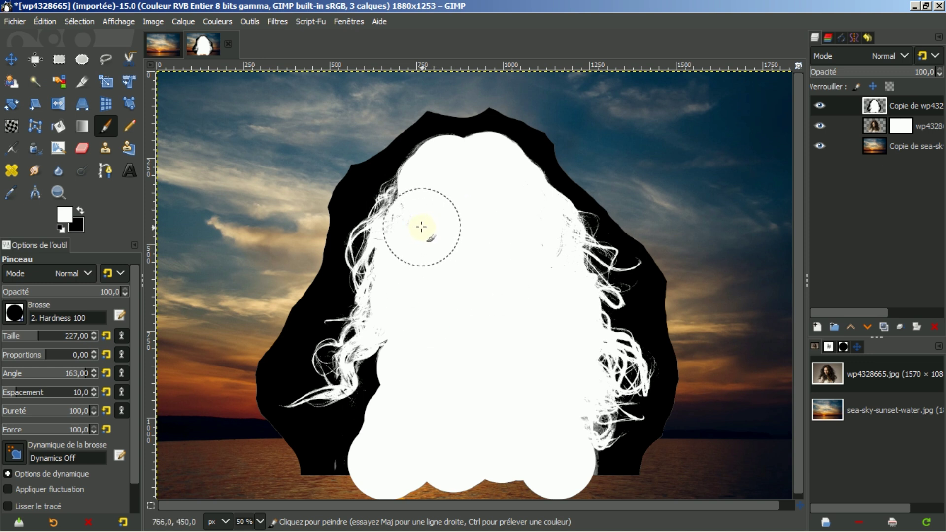
Copy the black-and-white layer, hide it, and paste and anchor it into the original portrait's layer mask.
key(ctrl)
key(ctrl+c)
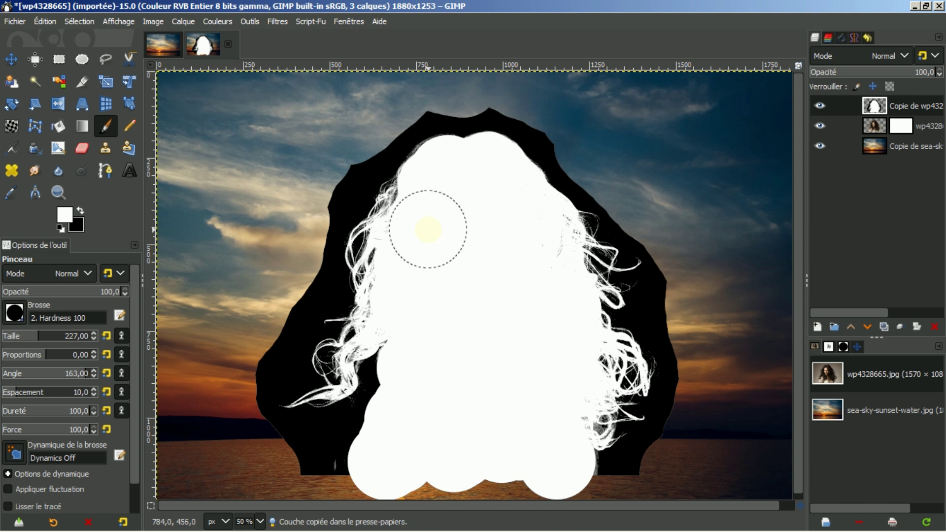
click(821, 105)
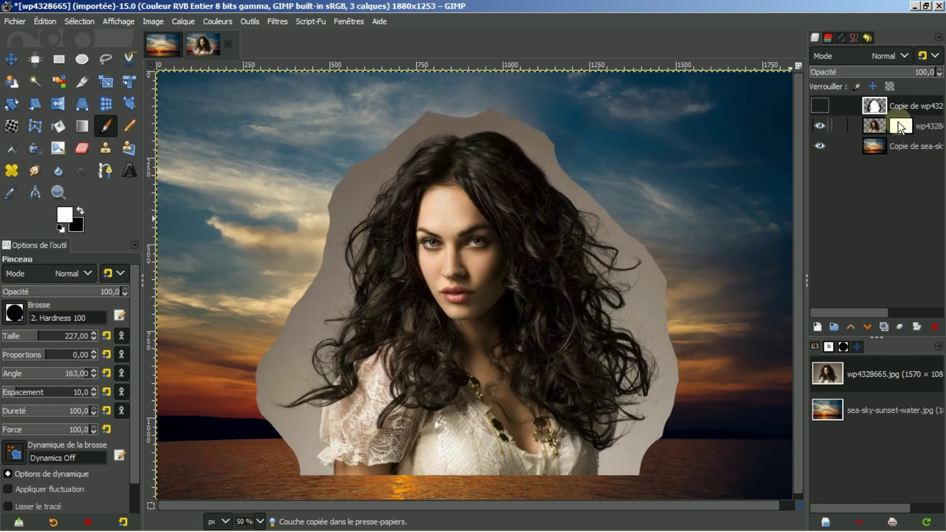
click(903, 125)
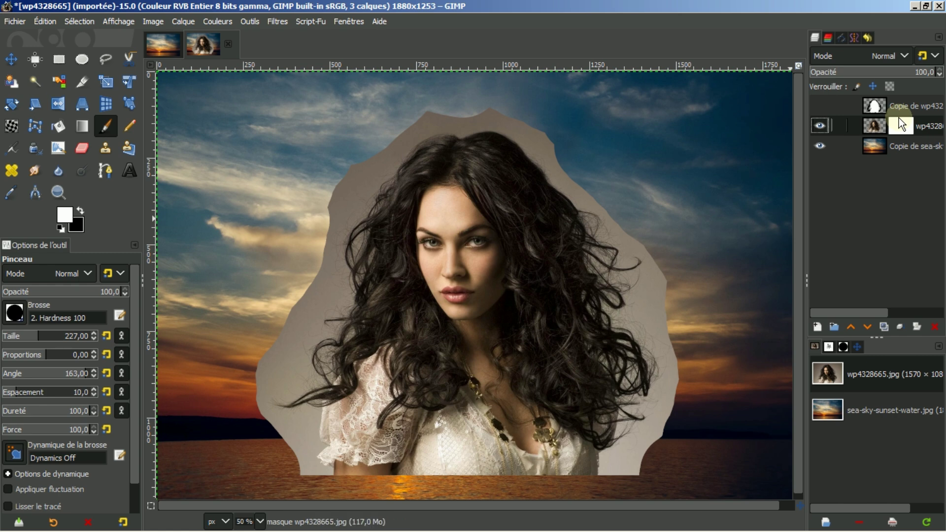
key(ctrl+v)
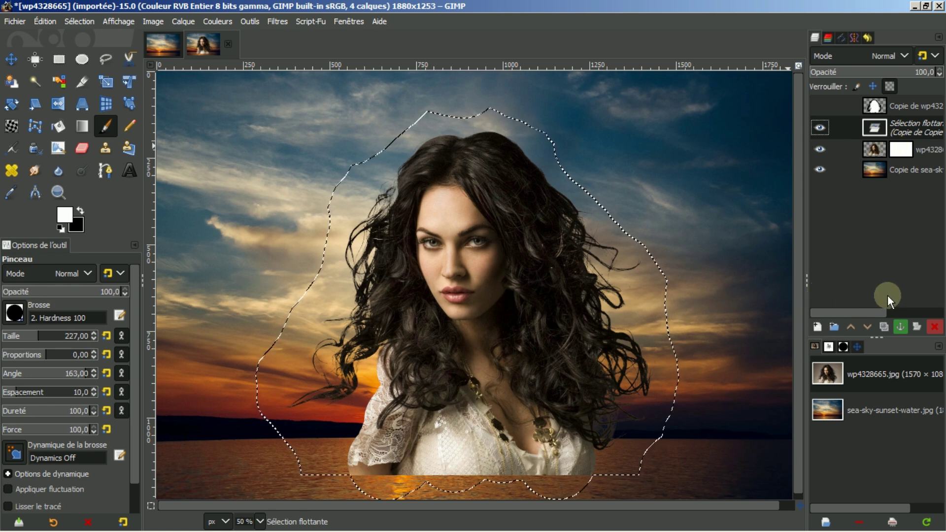
click(900, 324)
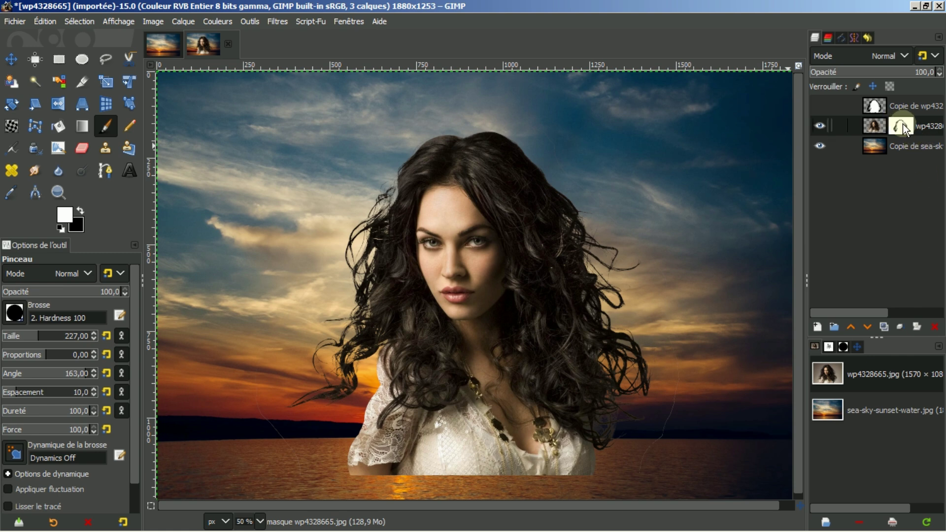
Display the portrait's layer mask, paint over the stray black mark above the head in white, and return to the image display.
right_click(873, 126)
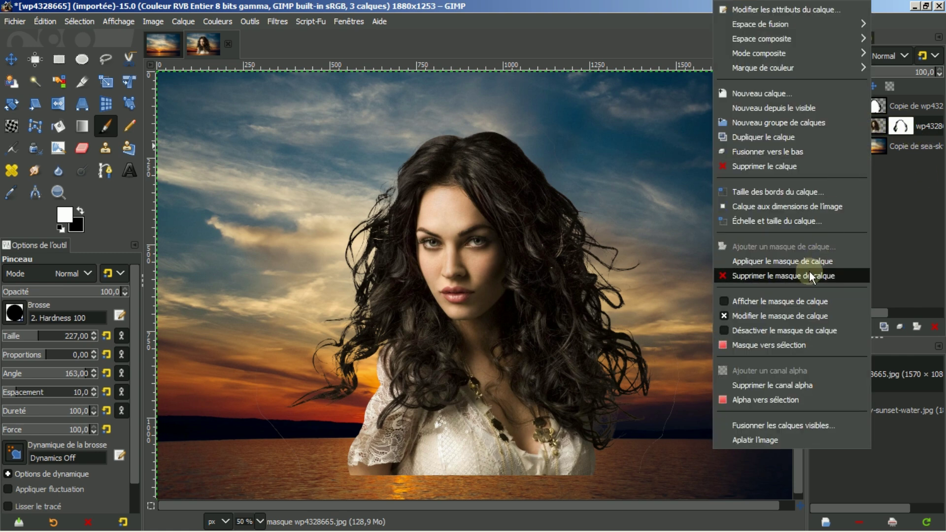
click(792, 302)
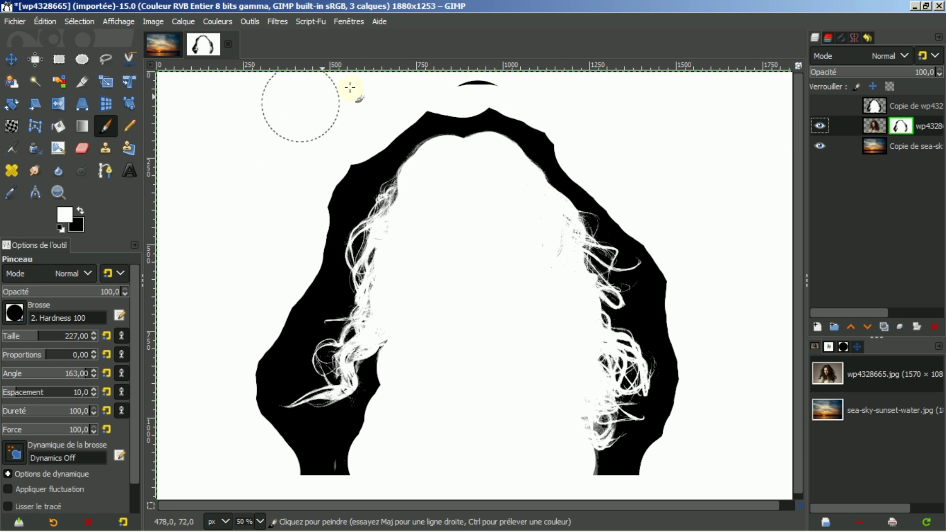
click(490, 84)
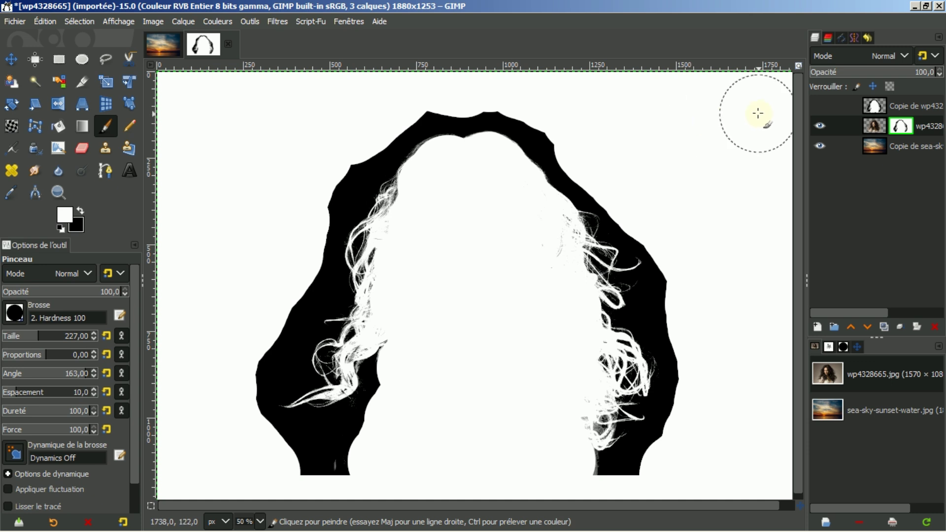
right_click(874, 126)
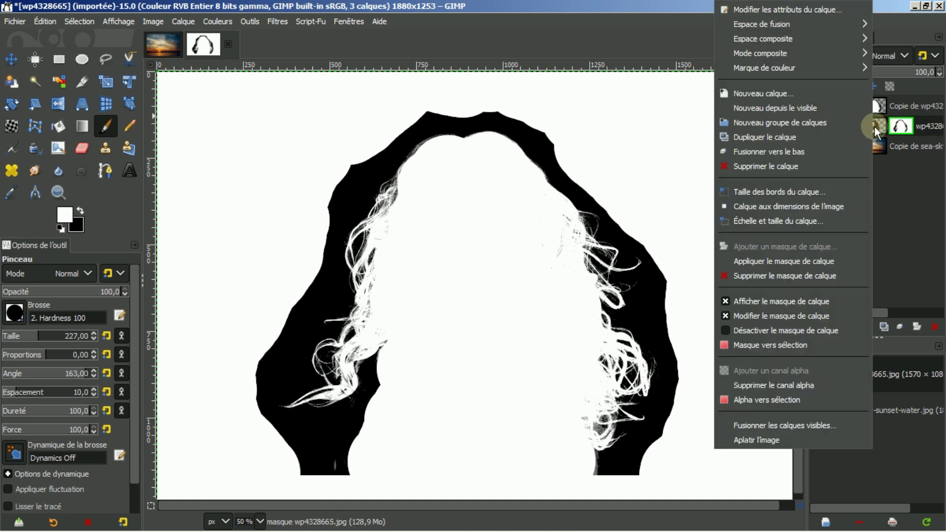
click(785, 298)
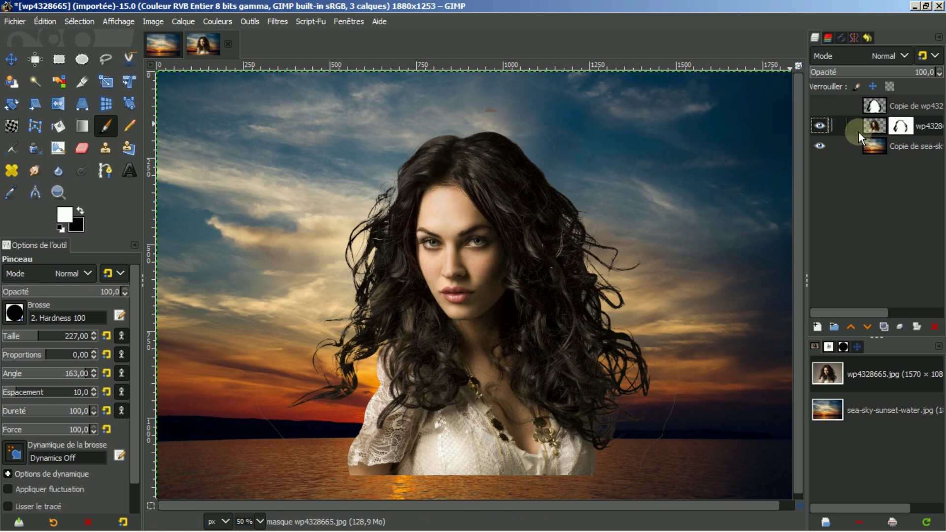
Reduce the brush size to 73 and paint the layer mask white along the lace sleeve to restore its missing outer edge.
scroll(678, 198, up, 1)
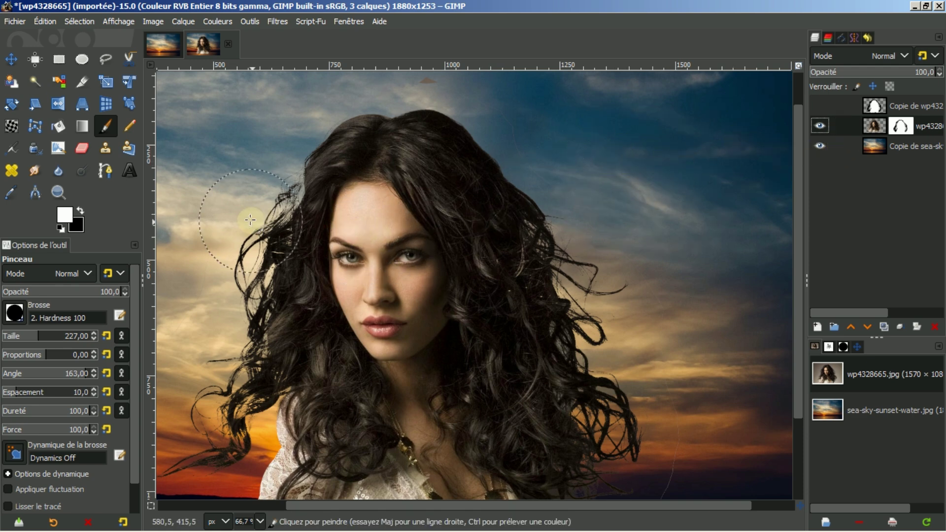
key(braceleft)
key(braceleft)
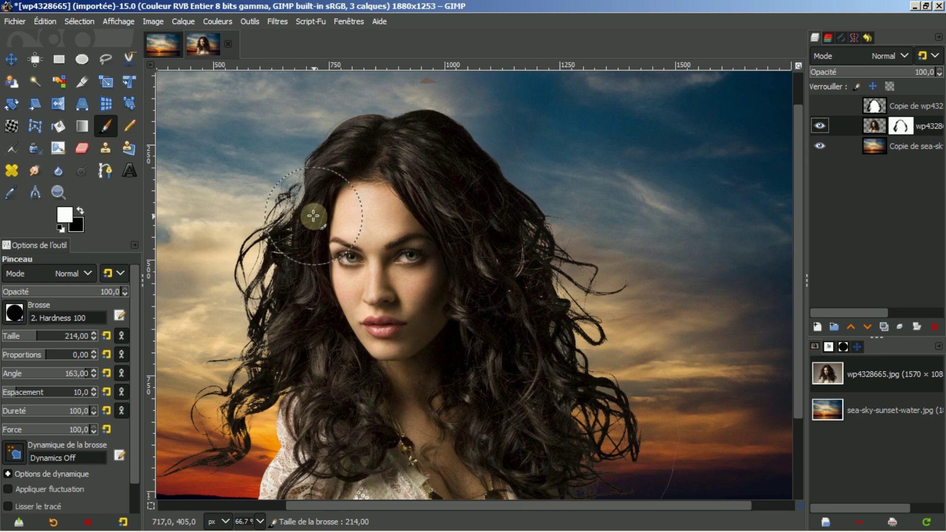
key(braceleft)
key(braceleft)
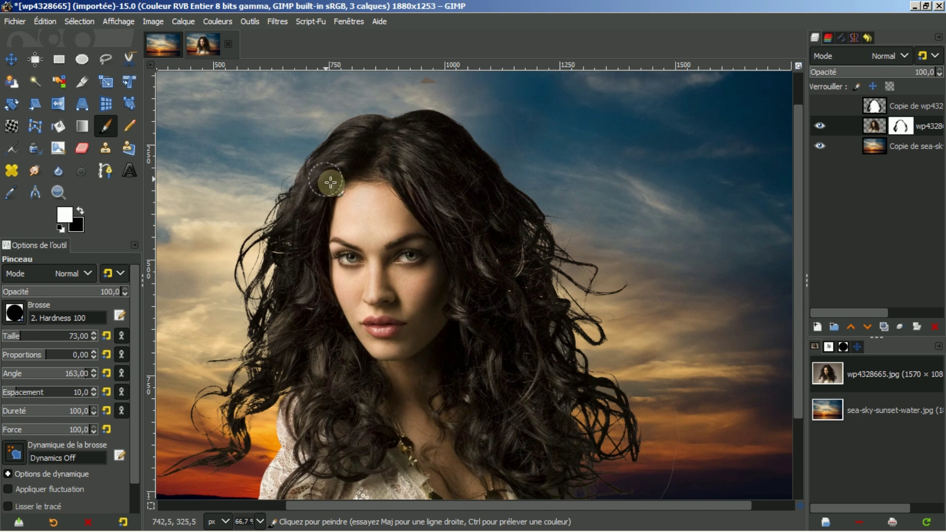
scroll(788, 301, down, 3)
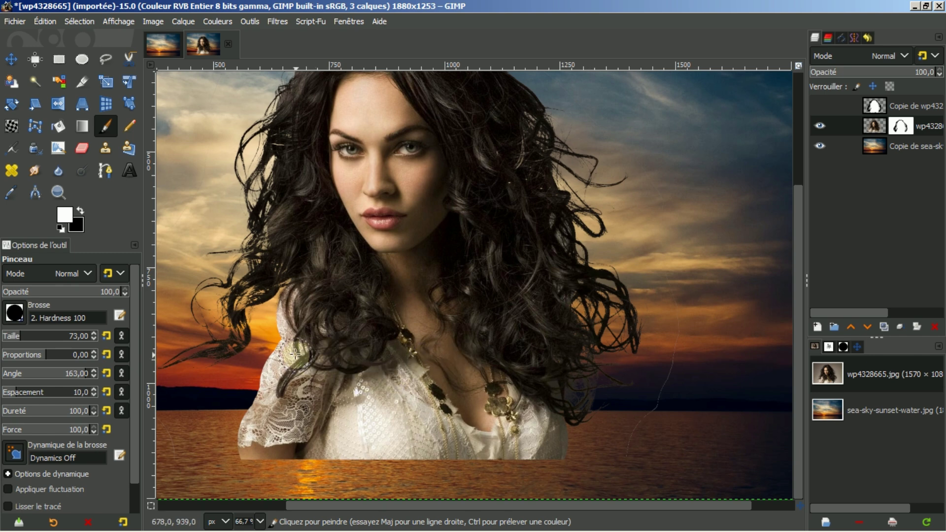
mouse_move(292, 350)
mouse_down()
mouse_move(259, 411)
mouse_move(295, 328)
mouse_move(280, 352)
mouse_move(293, 299)
mouse_move(279, 311)
mouse_move(287, 298)
mouse_move(261, 300)
mouse_move(274, 328)
mouse_move(258, 321)
mouse_move(264, 339)
mouse_move(248, 421)
mouse_move(268, 349)
mouse_move(246, 372)
mouse_move(234, 439)
mouse_move(260, 451)
mouse_move(222, 451)
mouse_move(246, 373)
mouse_move(225, 405)
mouse_move(216, 454)
mouse_move(223, 392)
mouse_move(245, 353)
mouse_move(222, 359)
mouse_move(235, 362)
mouse_move(260, 341)
mouse_move(269, 346)
mouse_move(240, 416)
mouse_up()
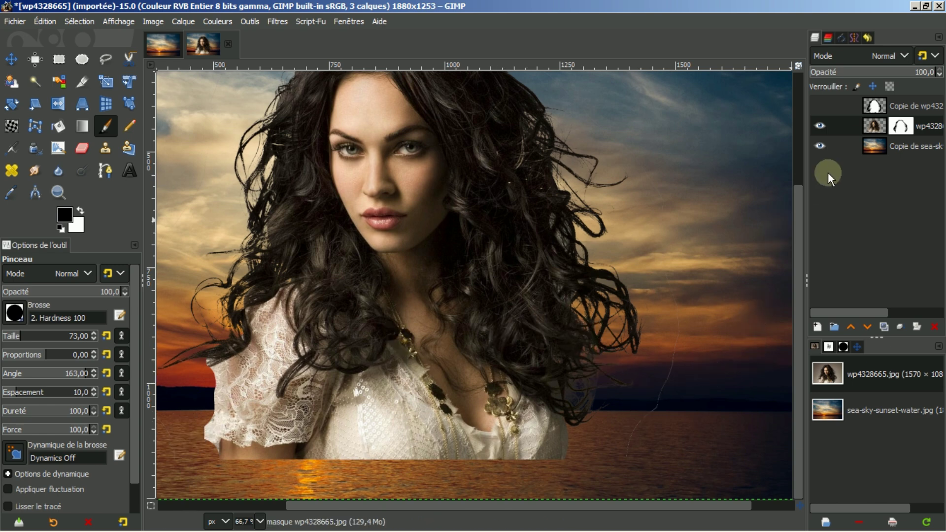
Paint white on the layer mask beside the dress's lower edge, and mask out the exposed grey background with black.
click(874, 126)
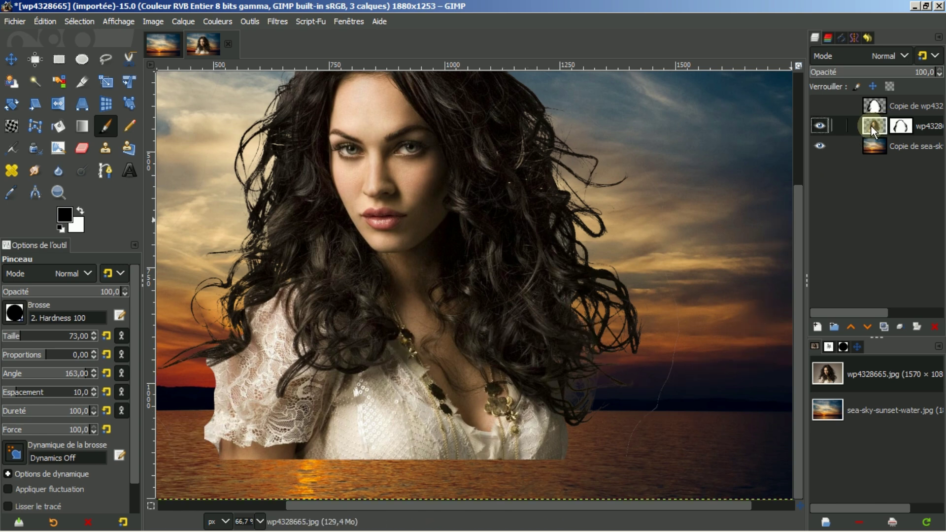
click(899, 127)
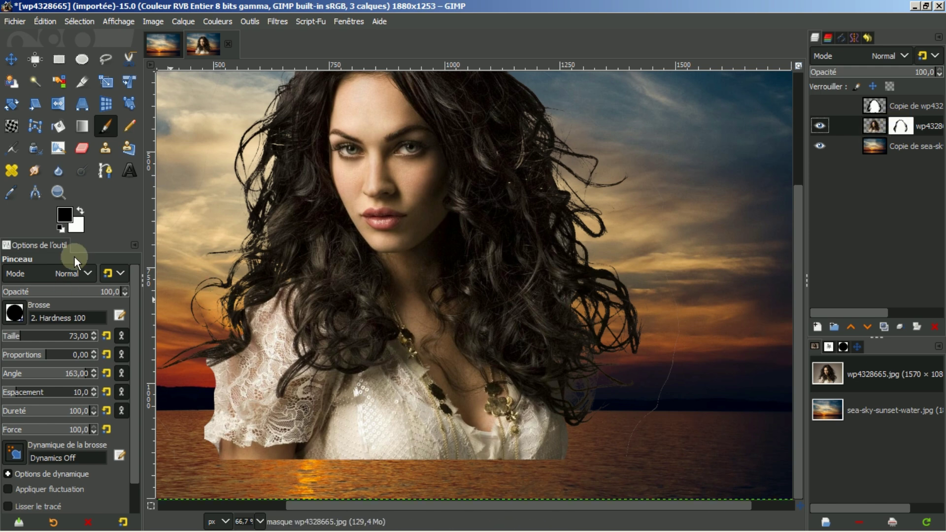
drag(565, 451, 585, 451)
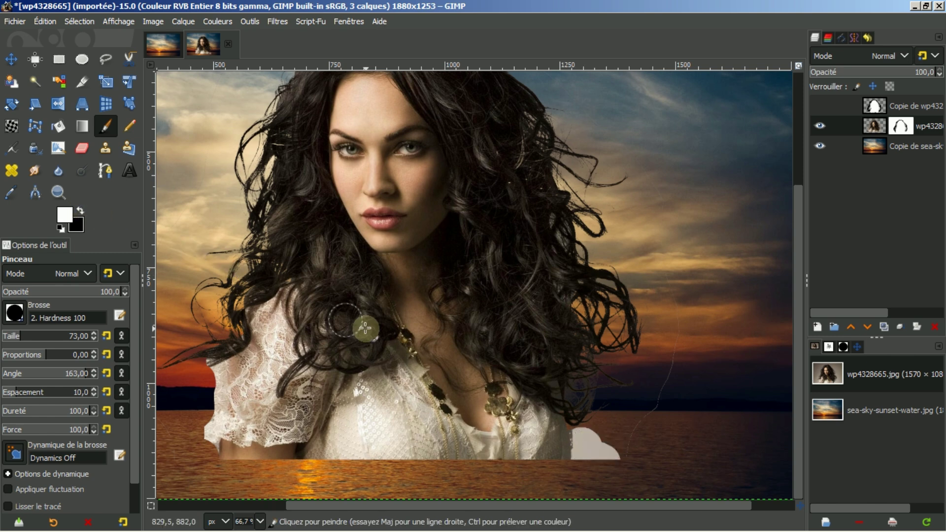
drag(593, 440, 611, 456)
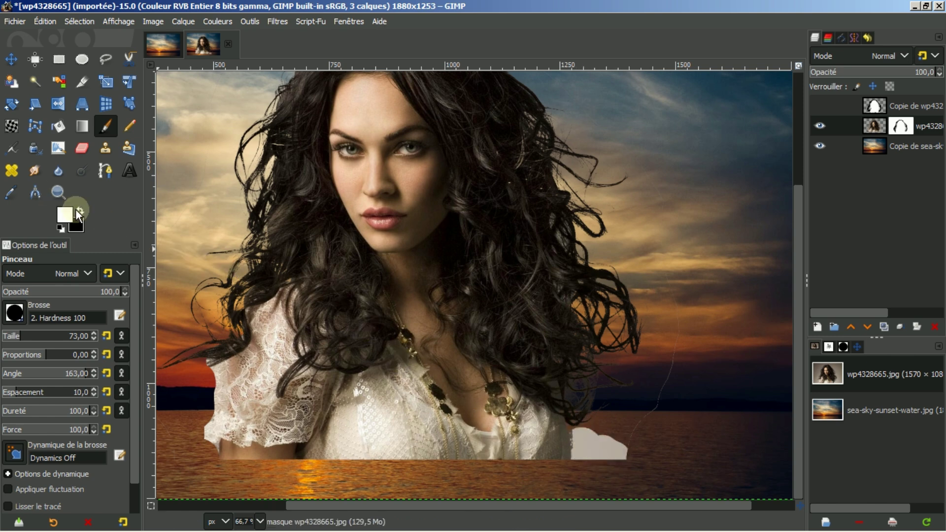
click(80, 210)
drag(619, 456, 610, 448)
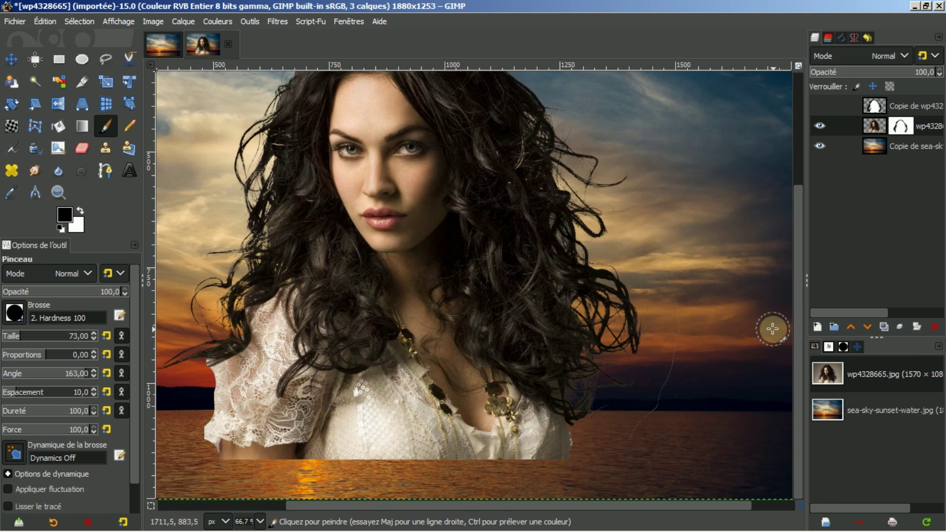
Apply the layer mask permanently to the portrait layer wp4328665.jpg.
drag(797, 319, 809, 233)
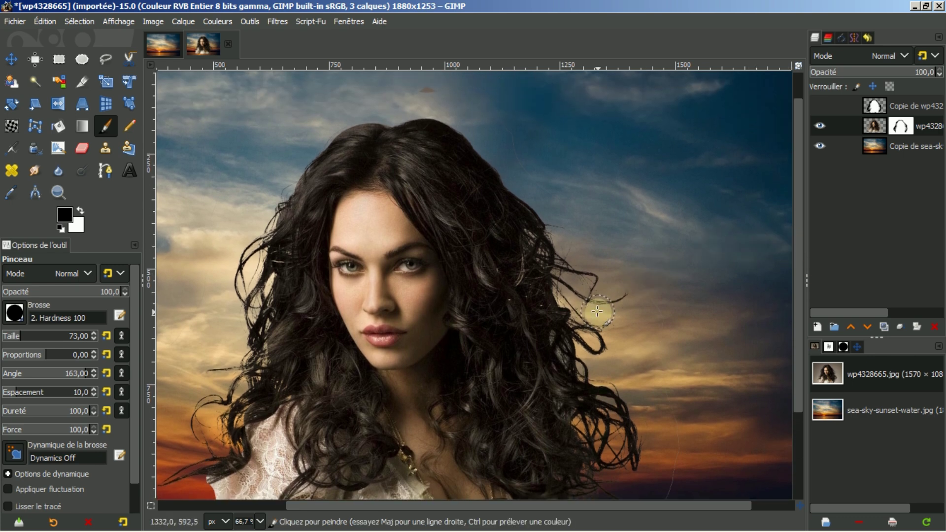
key(bracketleft)
key(minus)
key(minus)
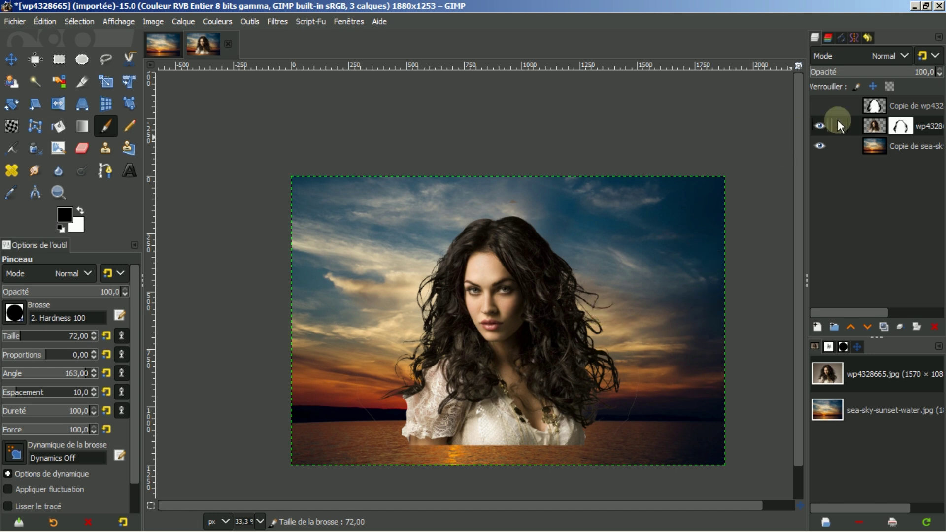
right_click(879, 123)
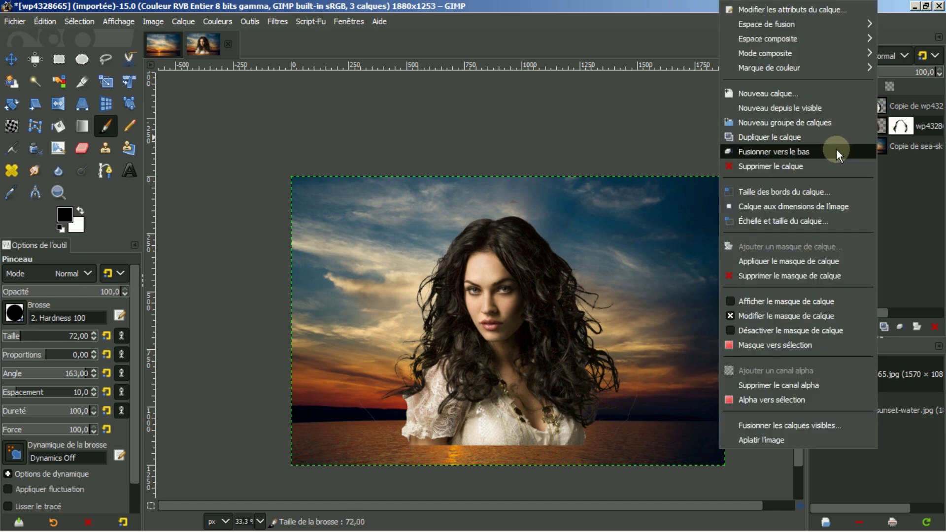
click(787, 262)
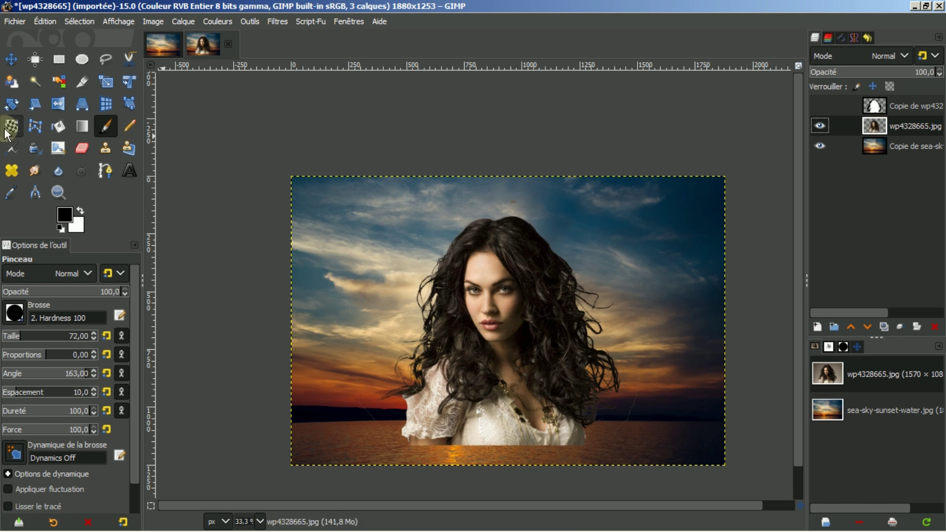
Move the cut-out woman into the lower-left corner of the sunset and fit her layer to the image size.
click(10, 59)
drag(471, 330, 378, 352)
right_click(870, 125)
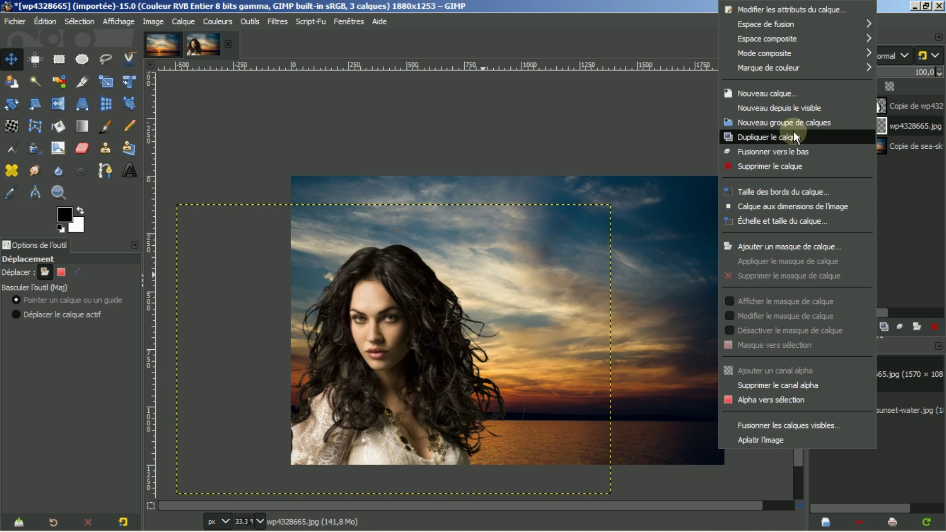
click(754, 208)
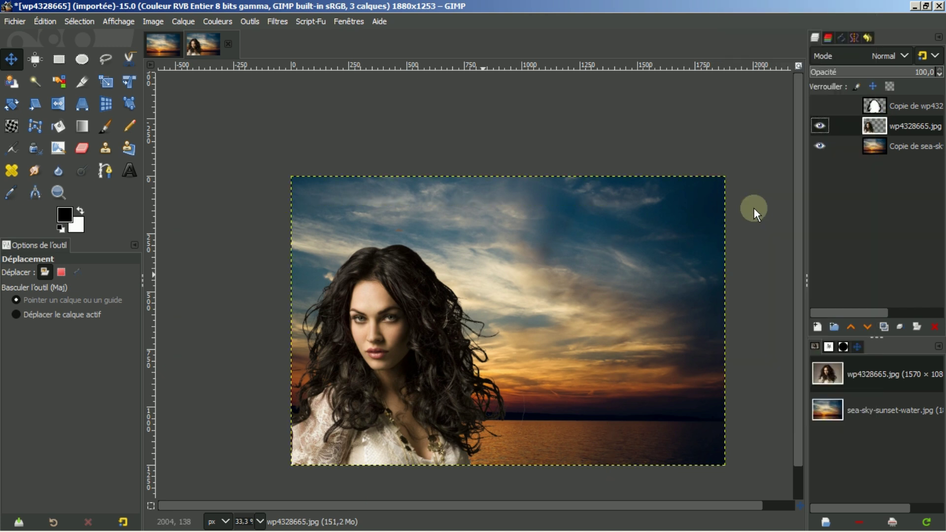
Delete the hidden black-and-white copy of the portrait layer and fit the whole image in the view.
click(894, 102)
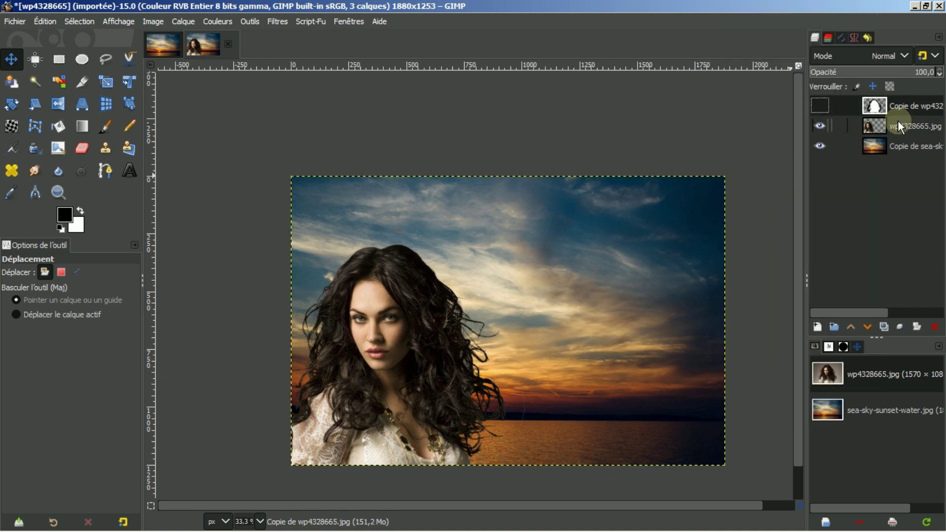
click(930, 328)
click(858, 347)
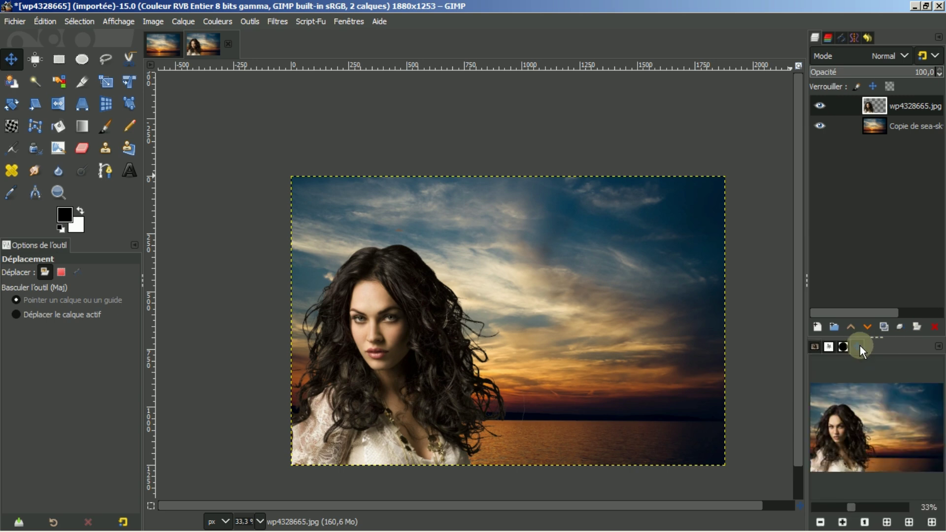
click(887, 522)
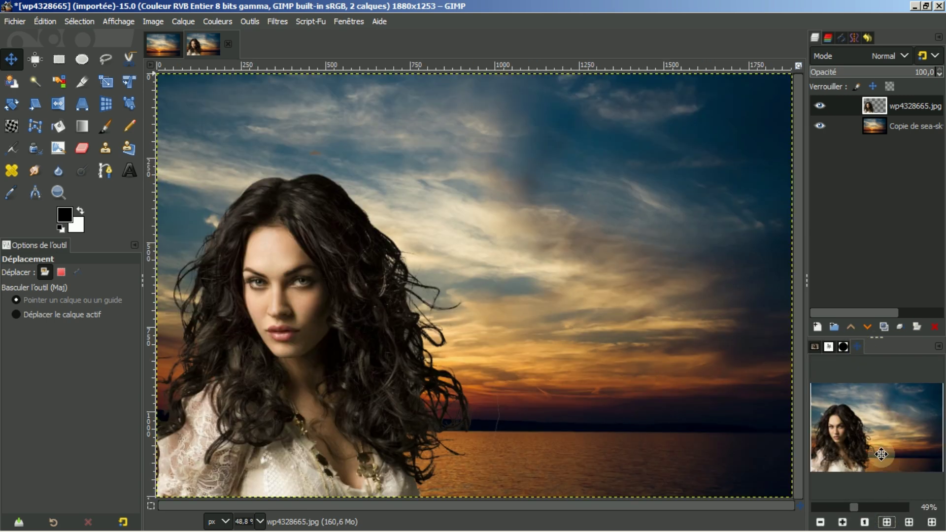